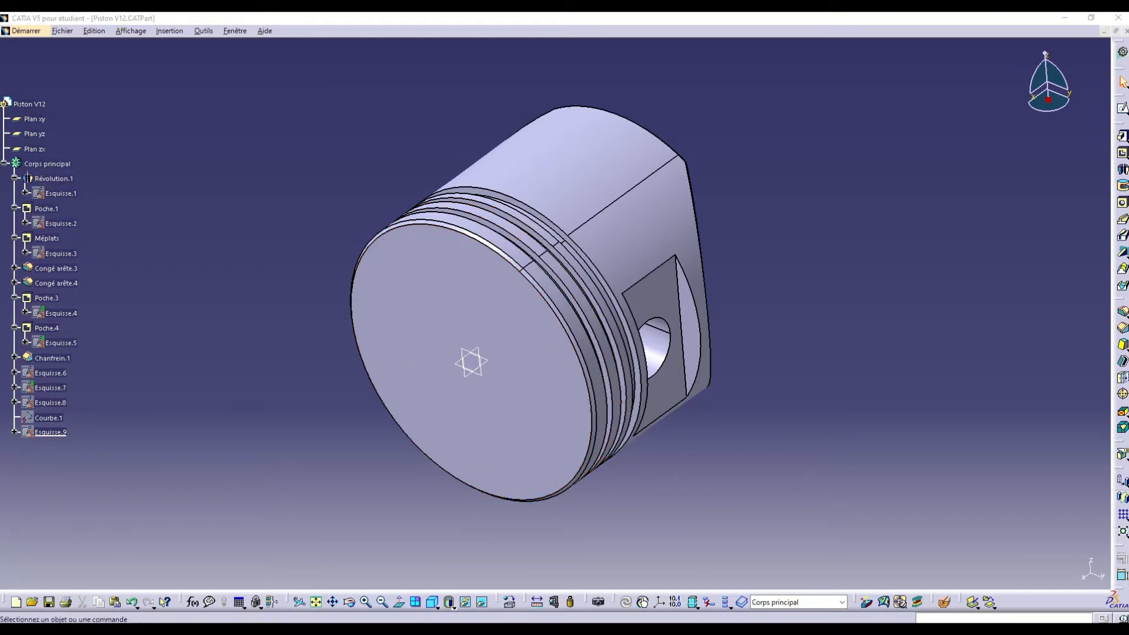
- Review the engraving on the piston's crown in TopSolid 7 and start a sketch on the crown face in CATIA V5
mouse_move(574, 606)
left_click(606, 584)
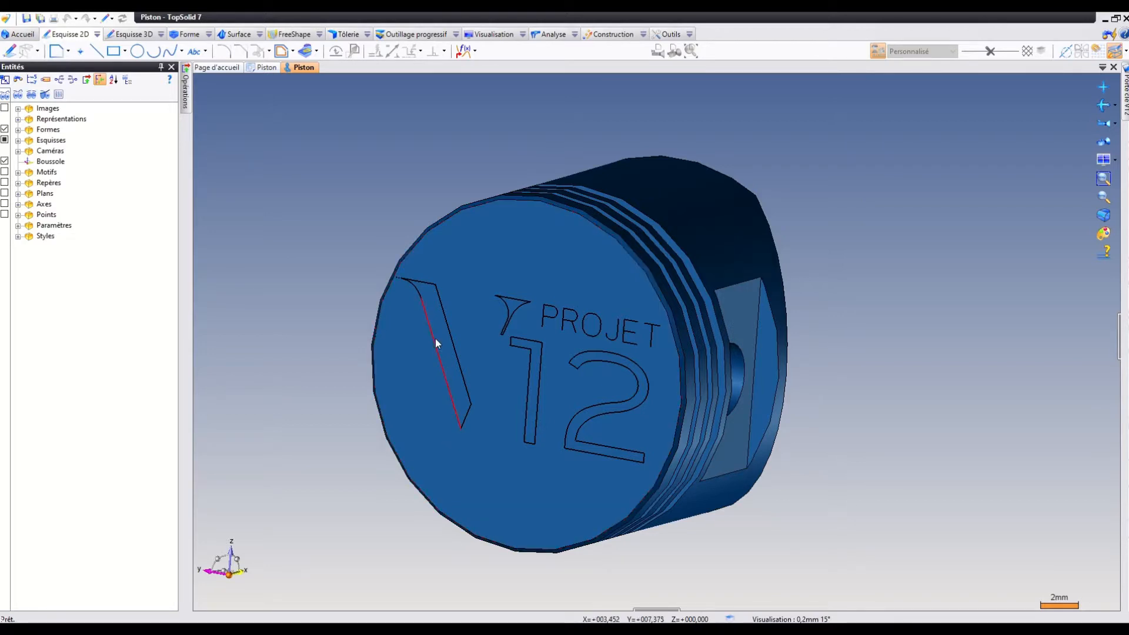
left_click(419, 295)
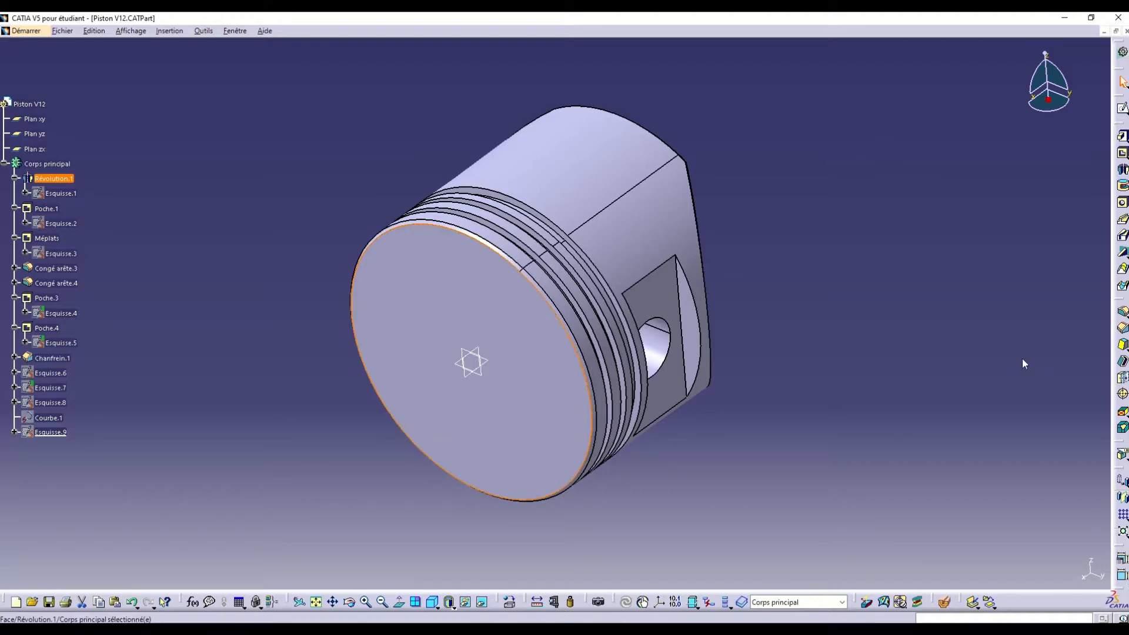
left_click(1124, 109)
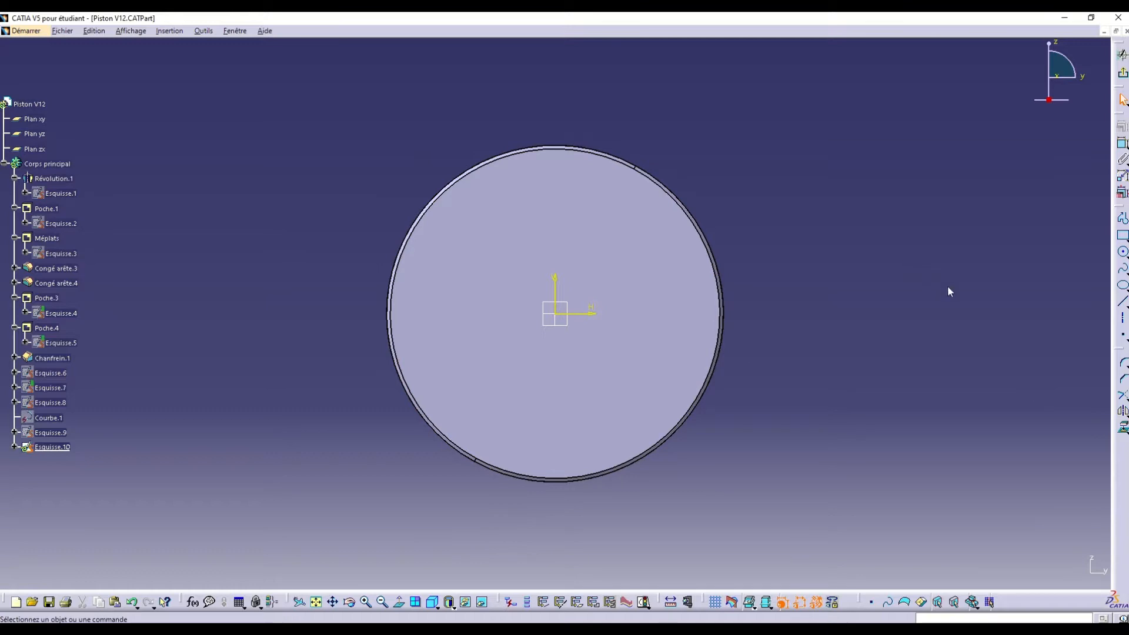
- Draw a short slanted line in the upper-left part of the crown face and select it
left_click(1124, 303)
left_click(465, 256)
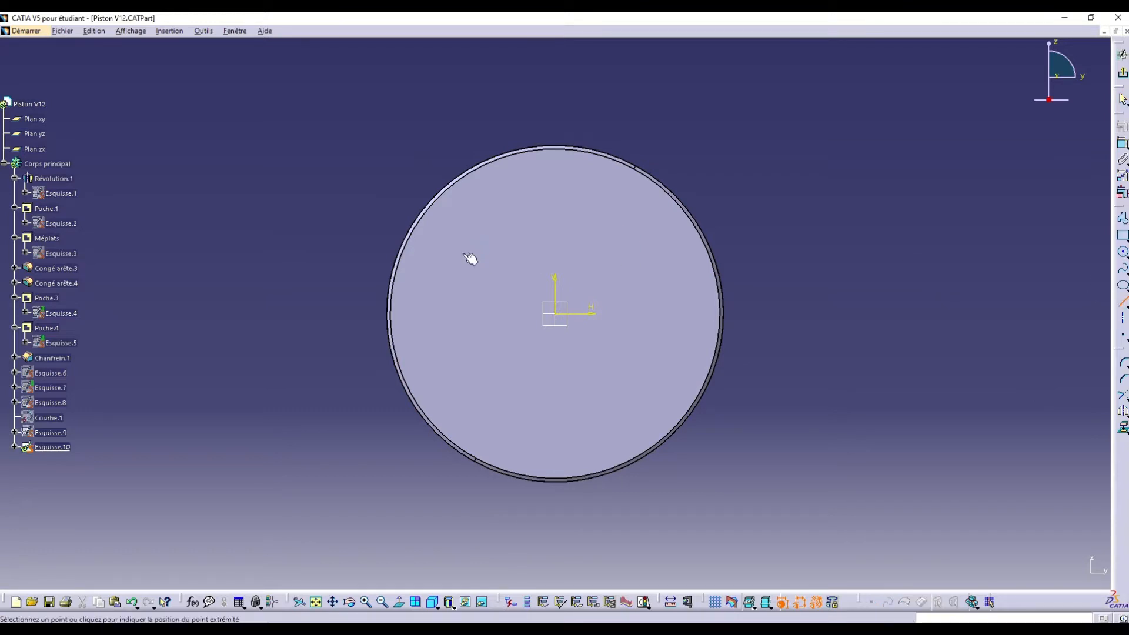
left_click(485, 316)
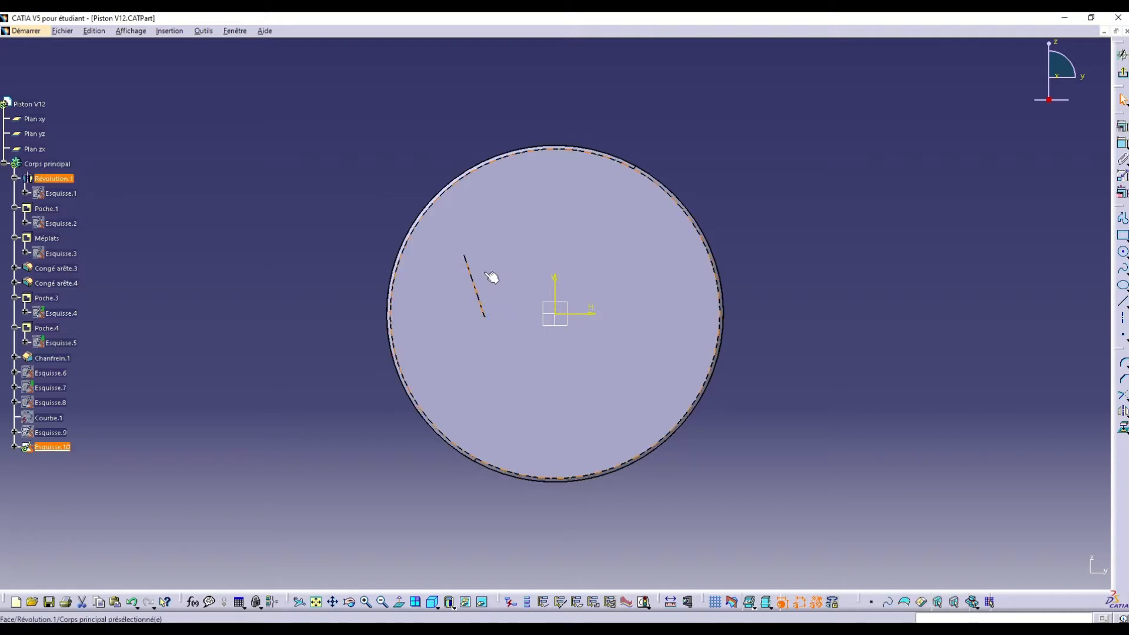
left_click(483, 296)
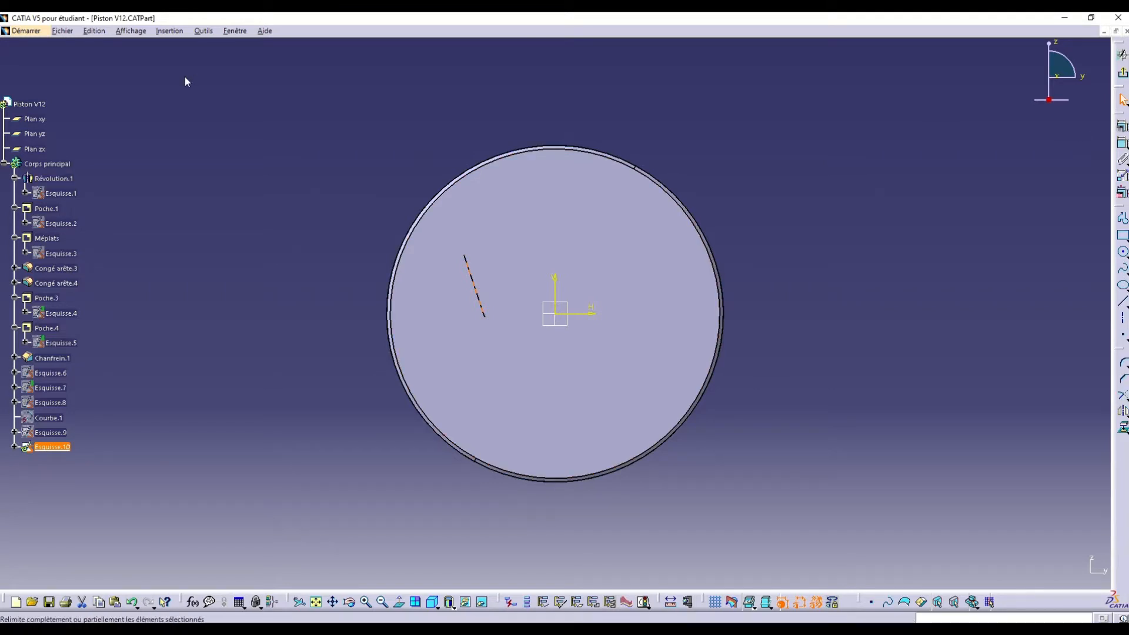
- Create a blank A4 ISO drawing at 1:1 scale in the Drafting workbench and start an annotation
left_click(26, 31)
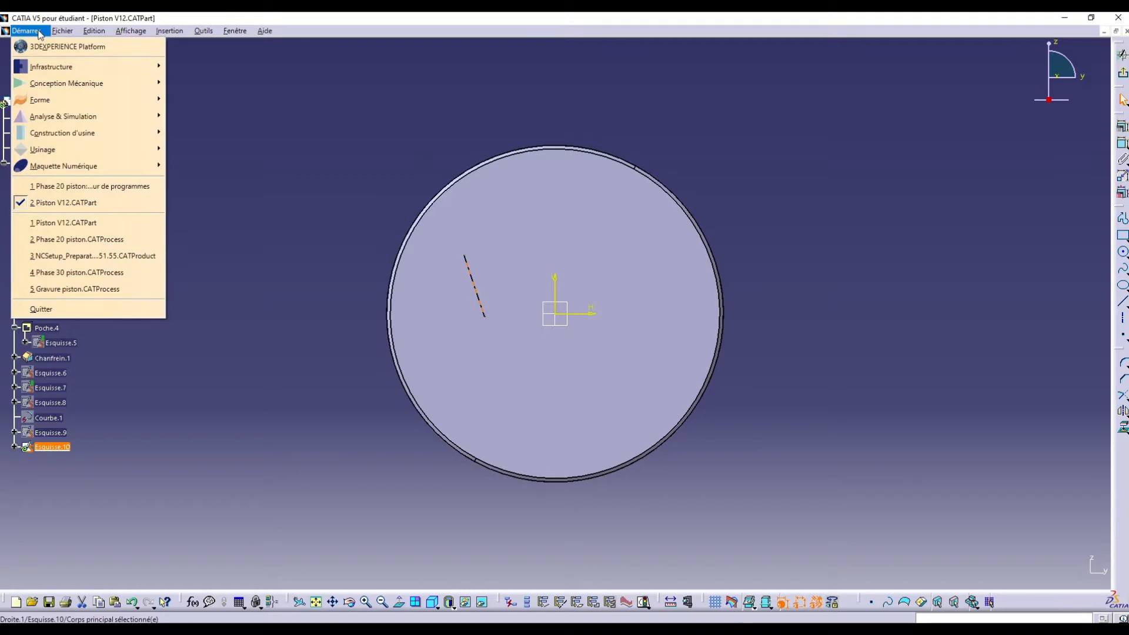
mouse_move(52, 83)
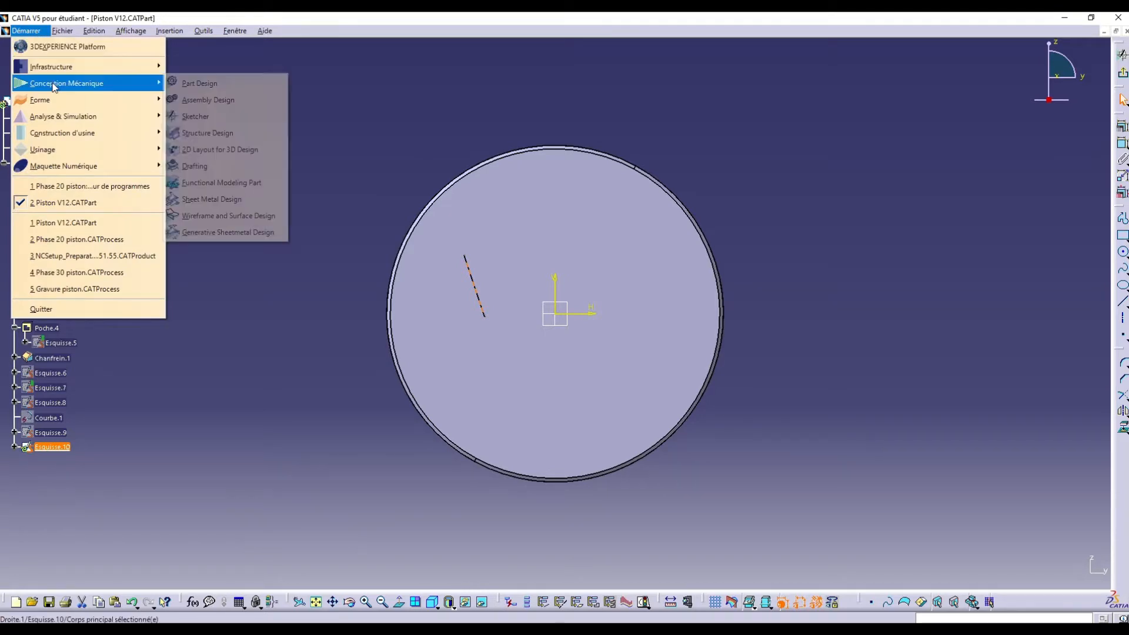
left_click(197, 166)
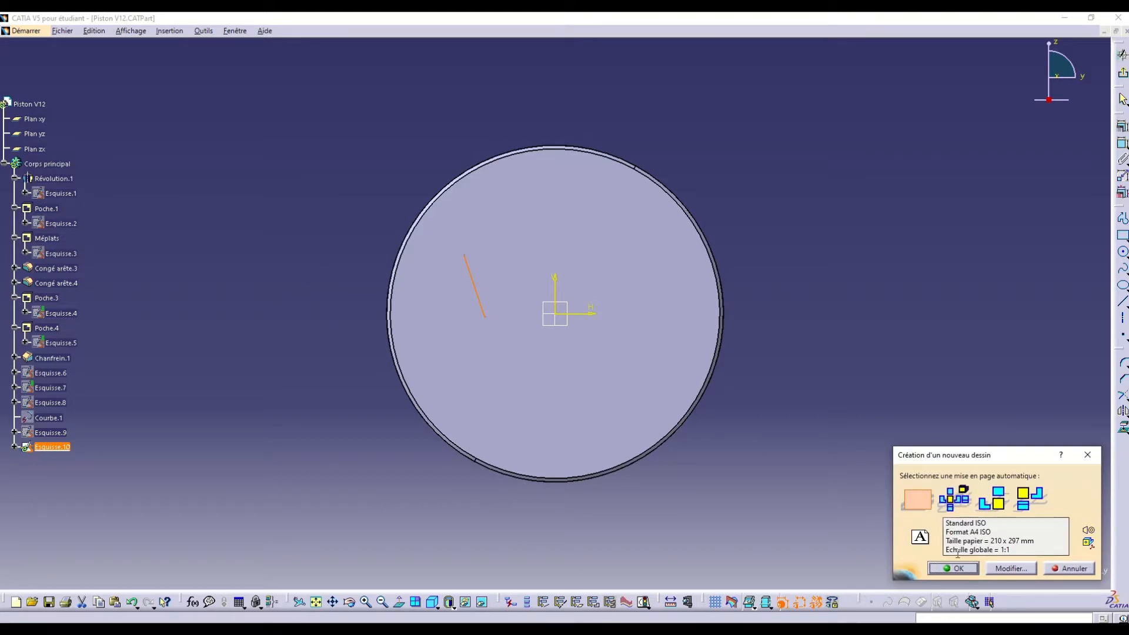
left_click(948, 506)
left_click(952, 568)
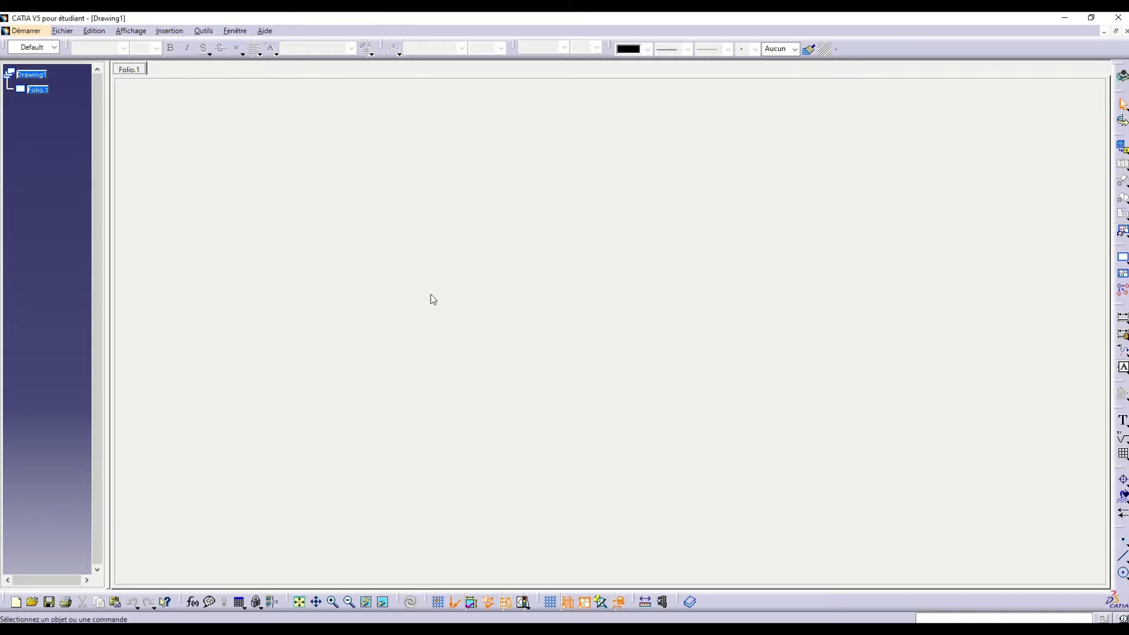
left_click(1123, 368)
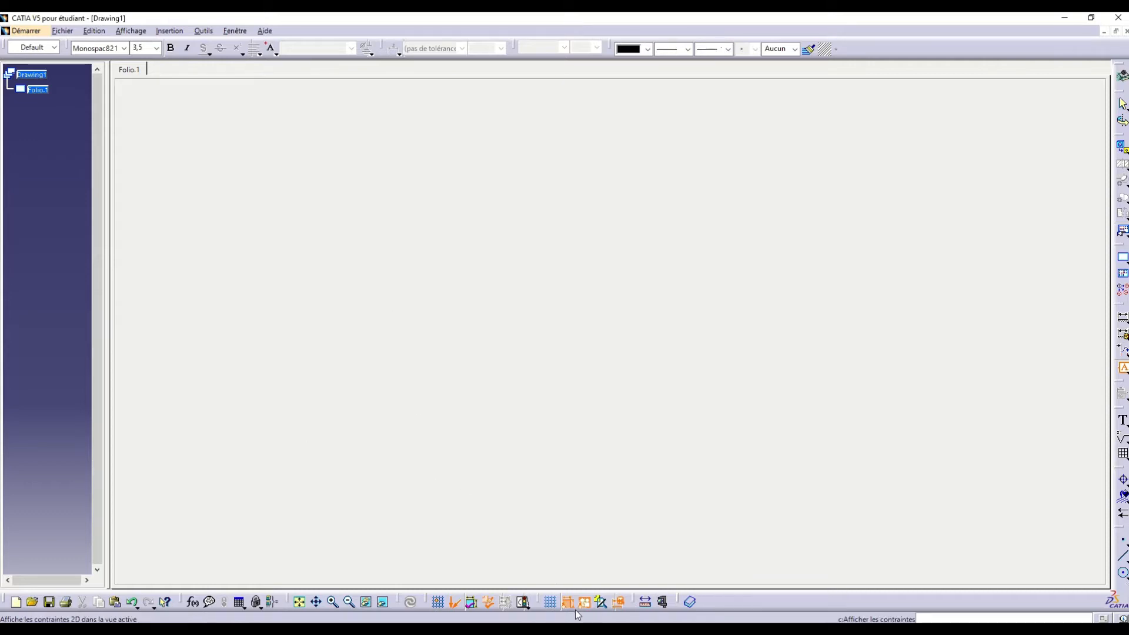
- Switch to TopSolid 7 and export the Piston drawing with conversion to AutoCAD format as Piston in the V12 folder
mouse_move(592, 629)
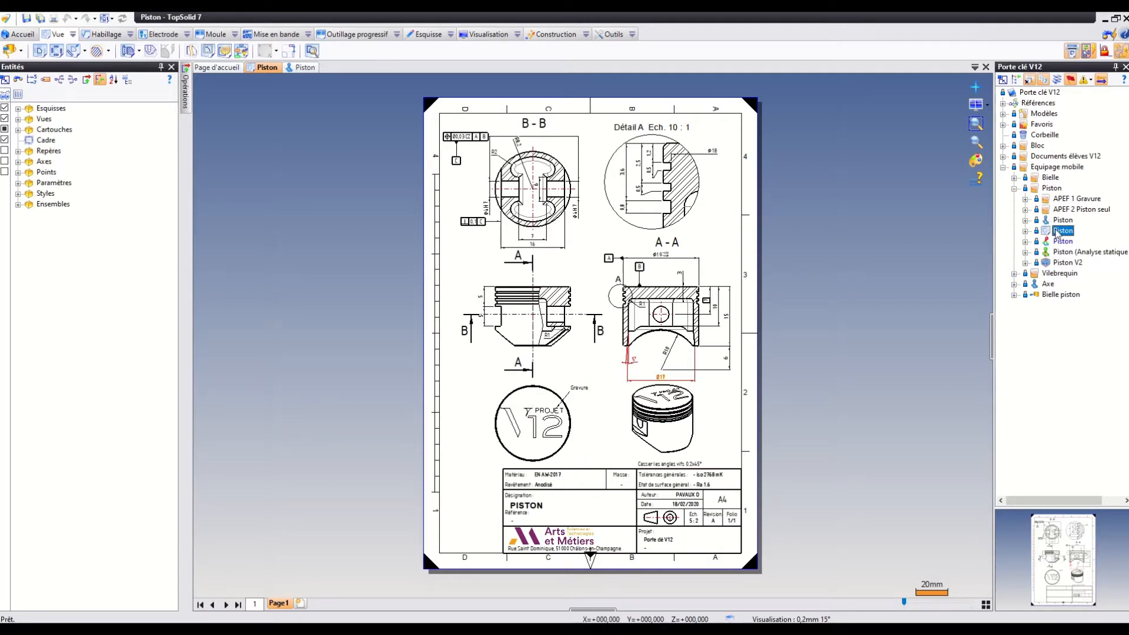
right_click(1056, 230)
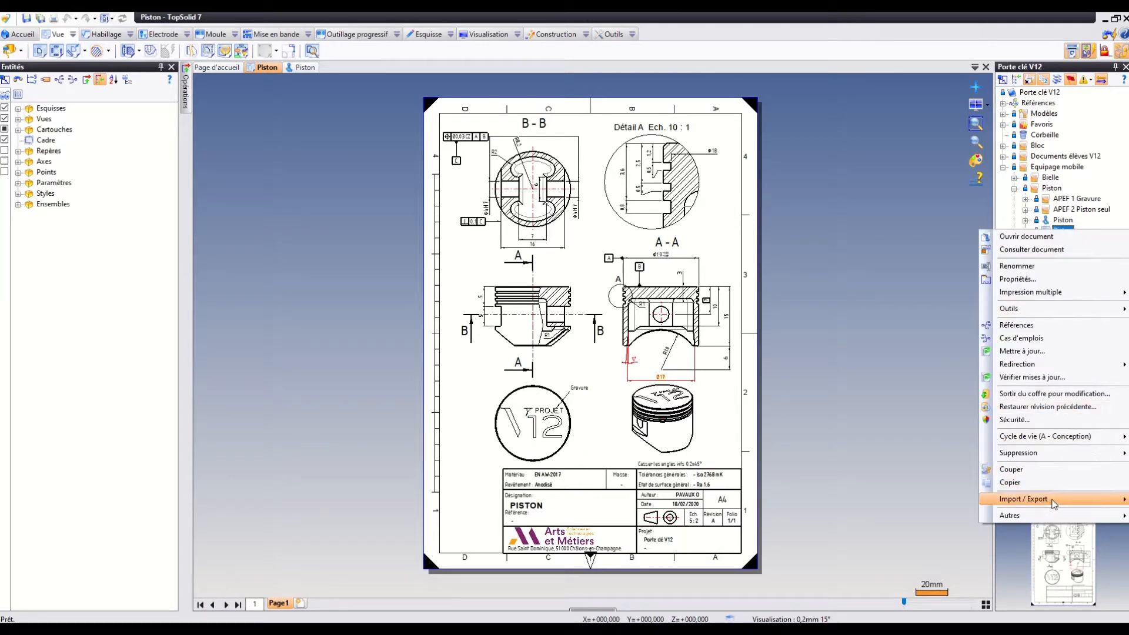
mouse_move(1053, 504)
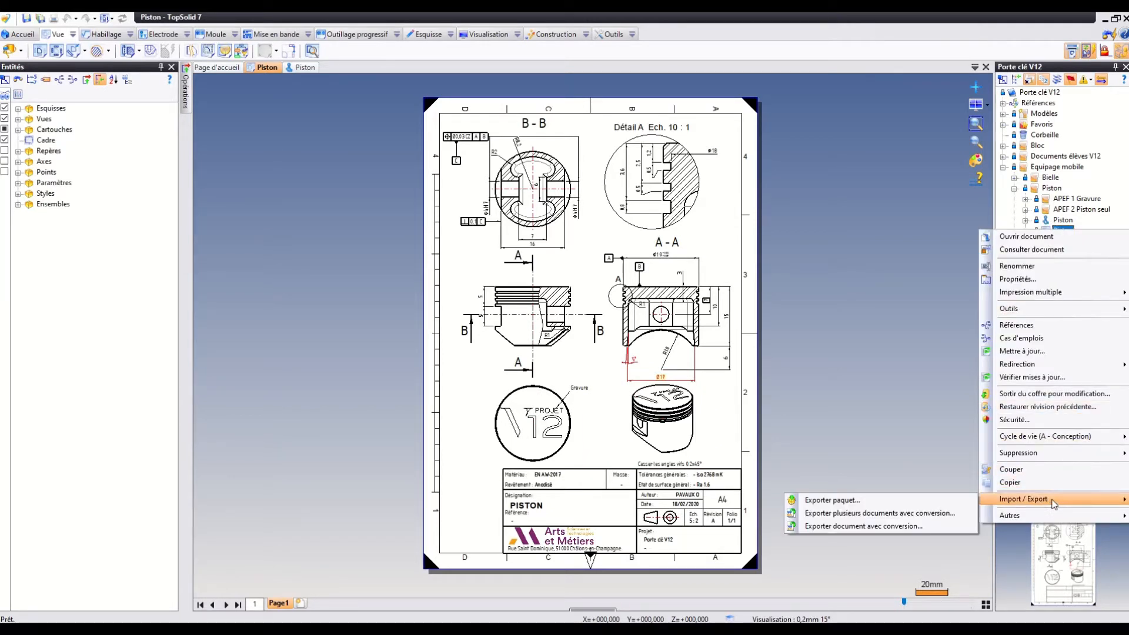
left_click(865, 524)
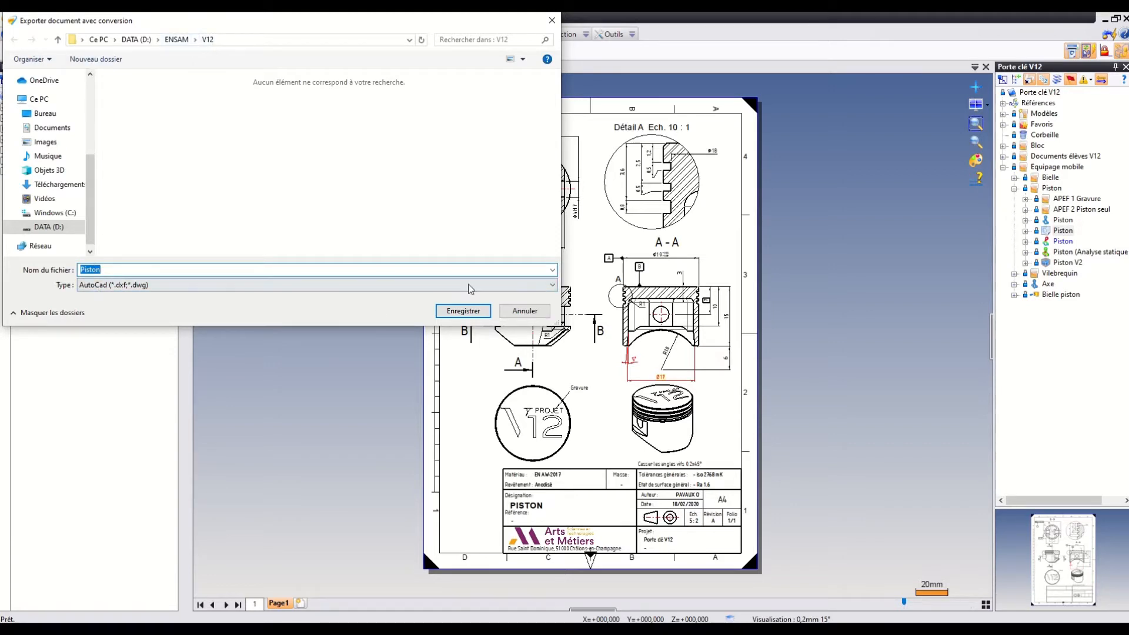
left_click(464, 312)
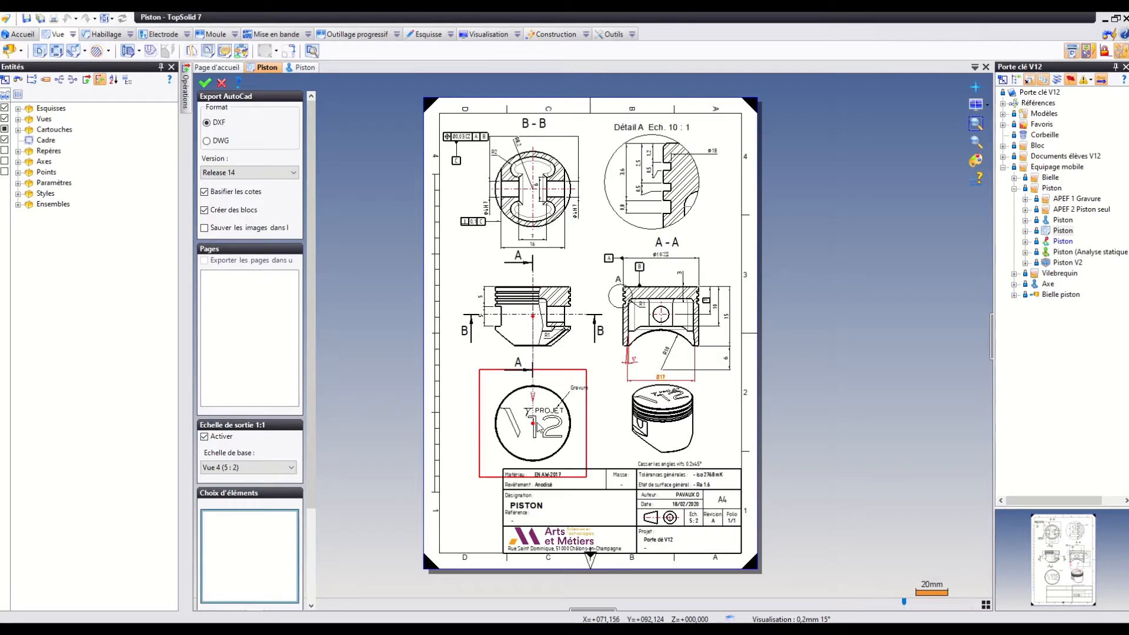
- Restrict the DXF export to the engraving view Vue 4, with Vue 4 (5 : 2) as base scale, and run it
left_click(525, 463)
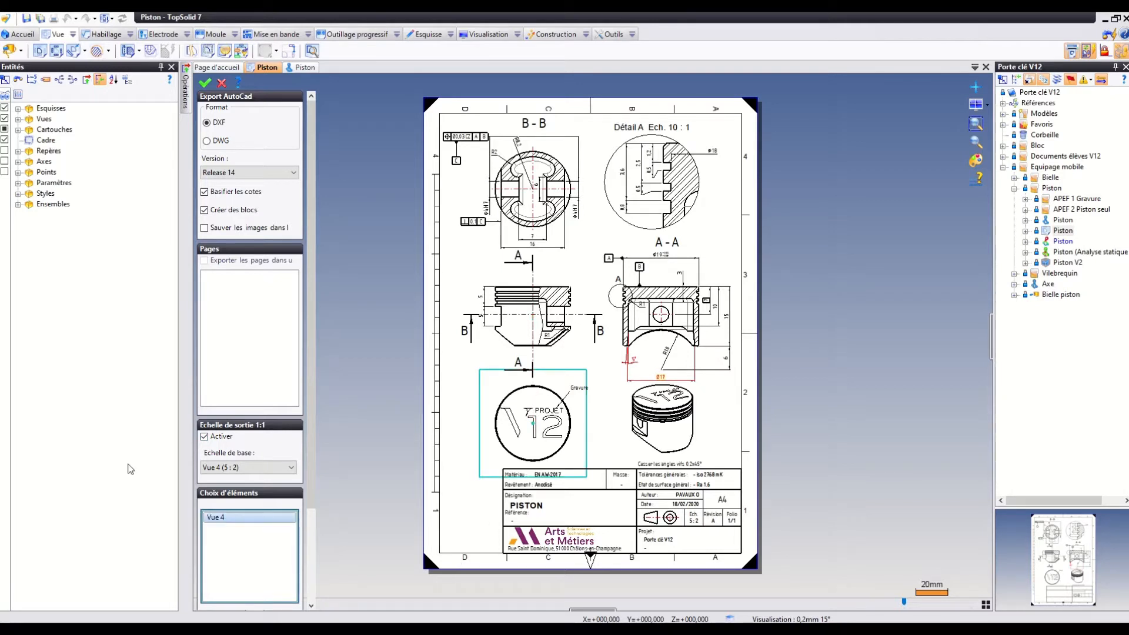
left_click(263, 470)
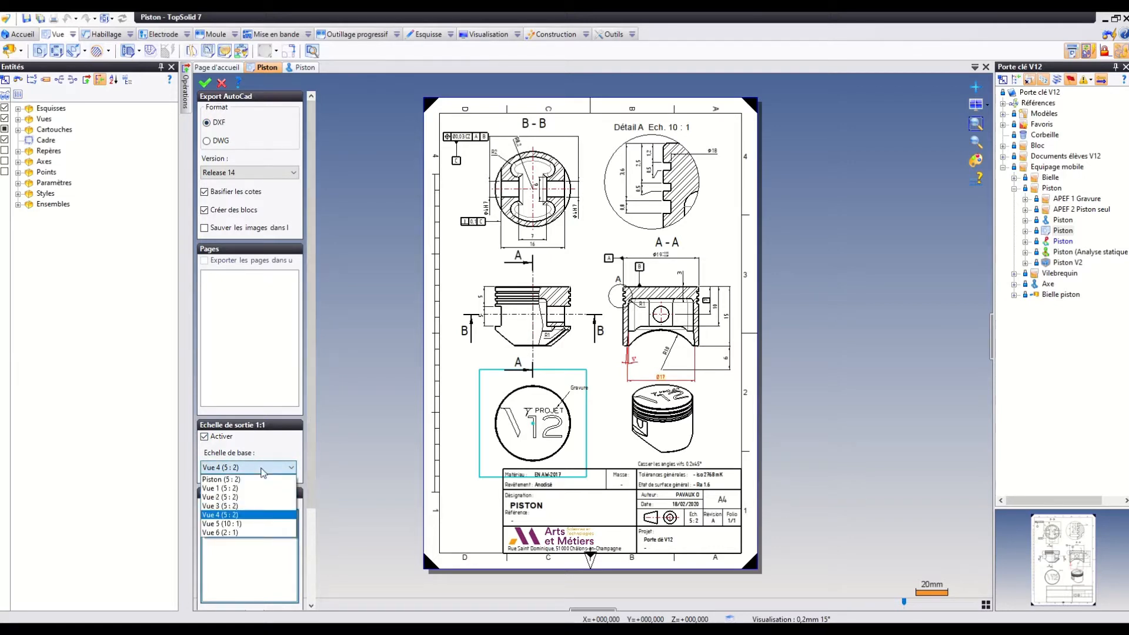
left_click(263, 470)
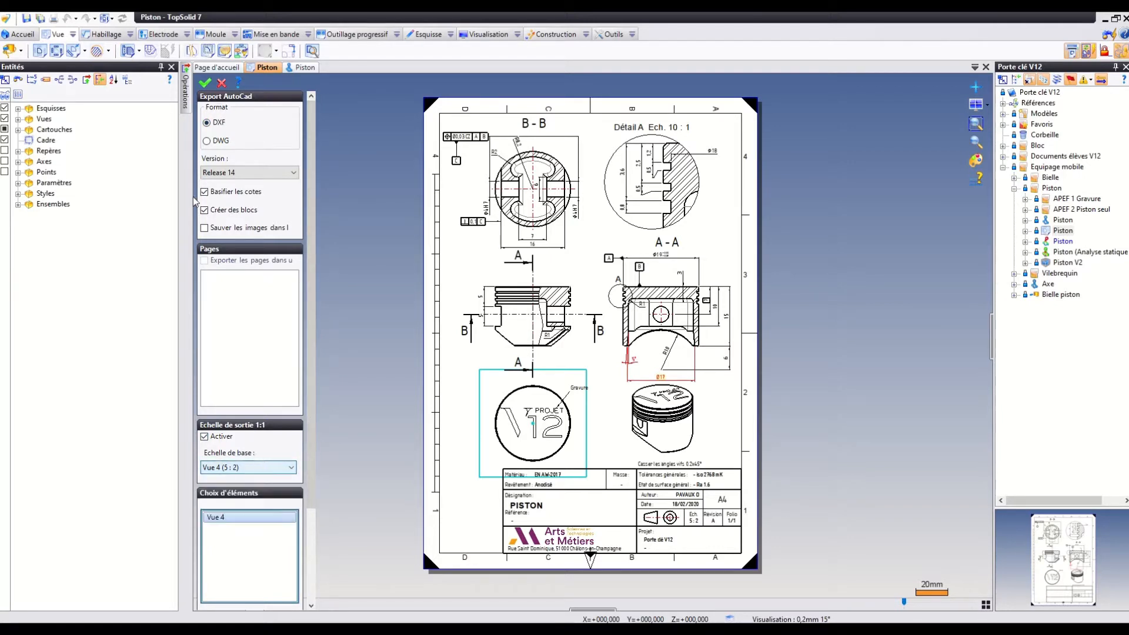
left_click(205, 84)
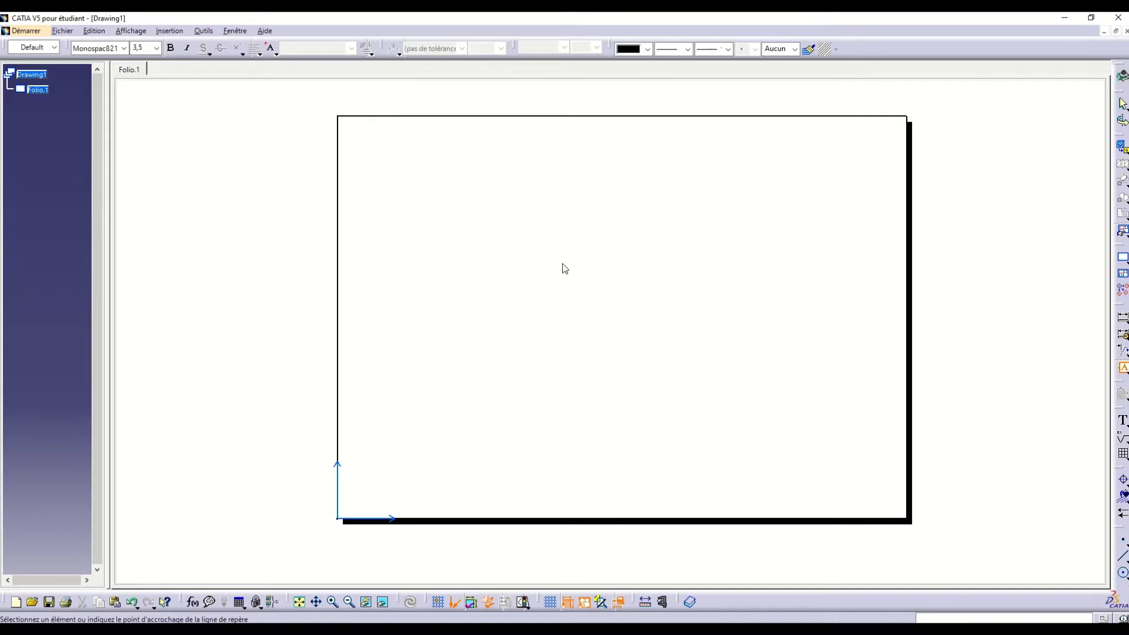
- Return to CATIA V5, close the blank drawing and open the exported Piston.dxf from the V12 folder
left_click(1128, 31)
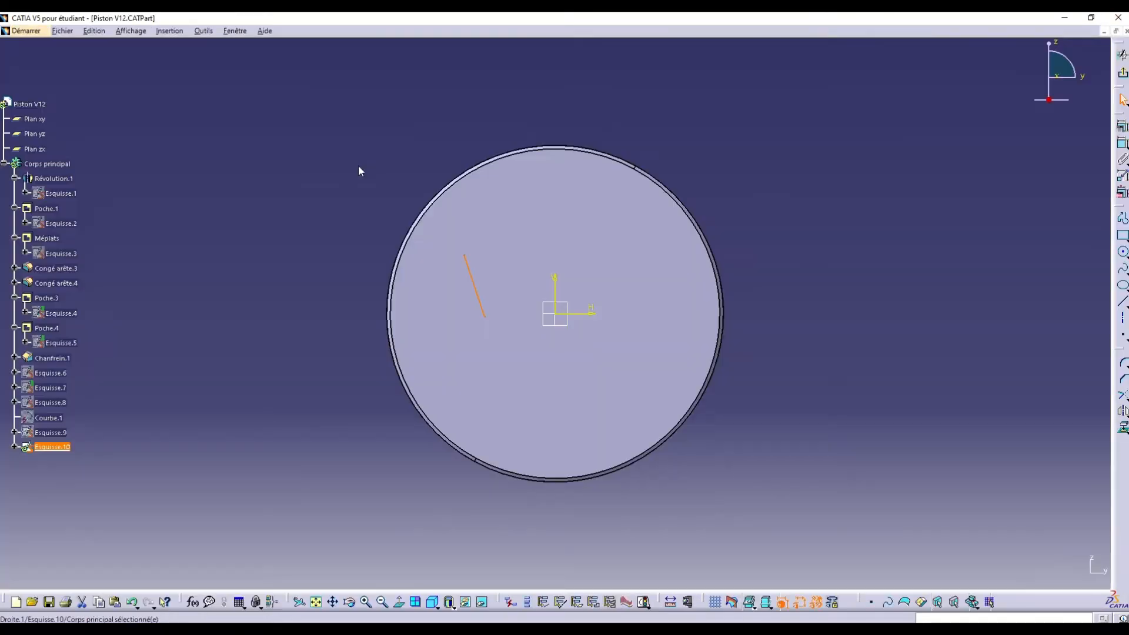
left_click(63, 31)
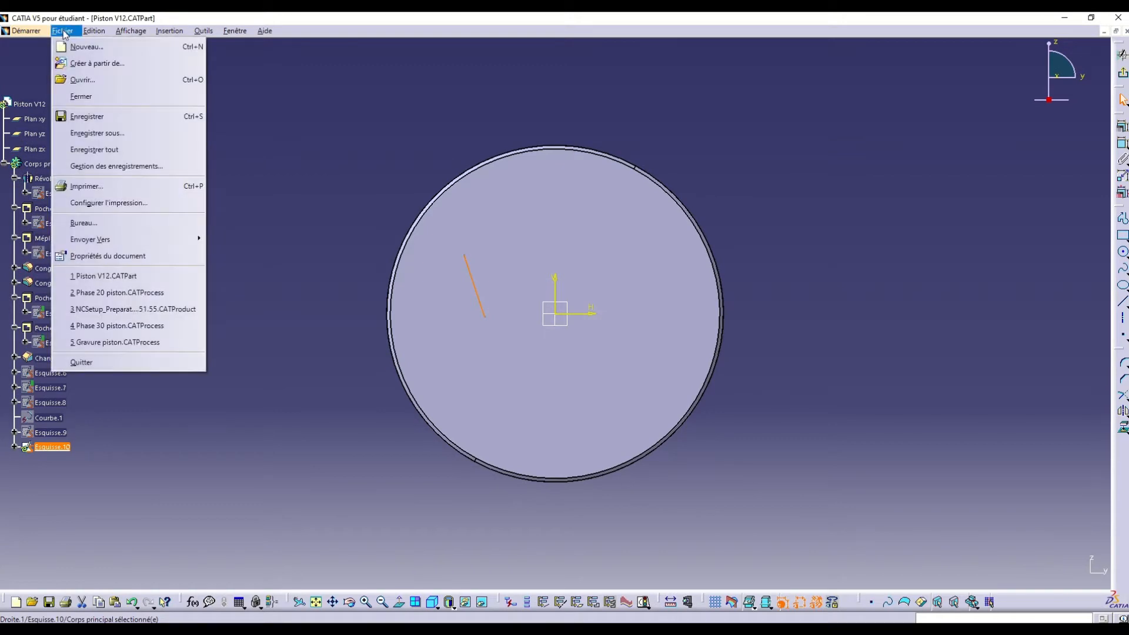
left_click(79, 82)
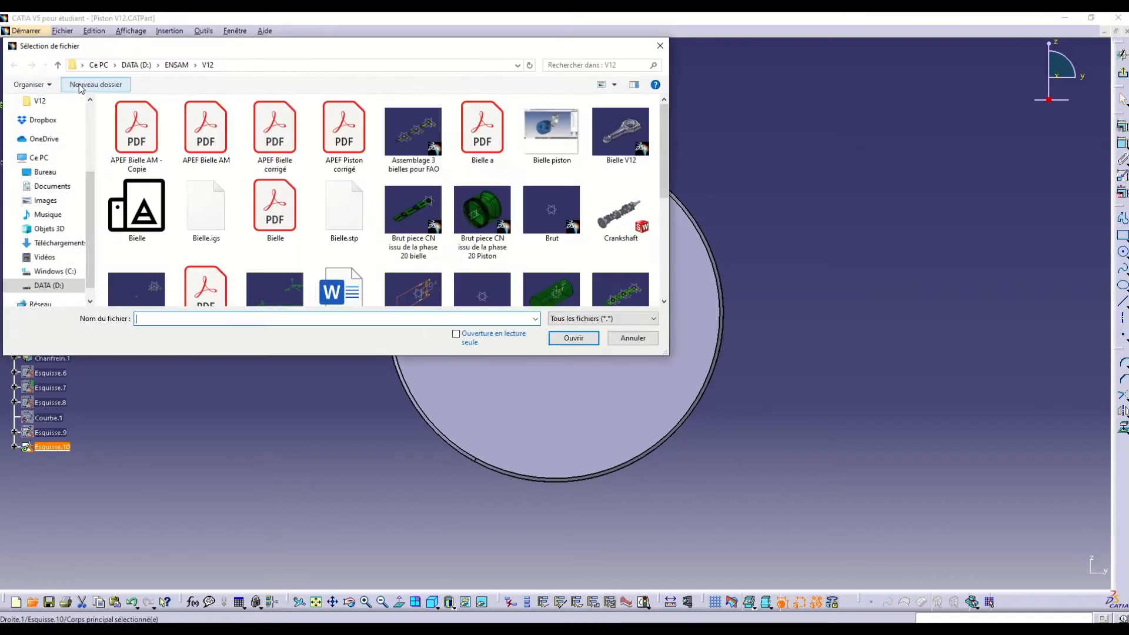
scroll(440, 214, "down", 4)
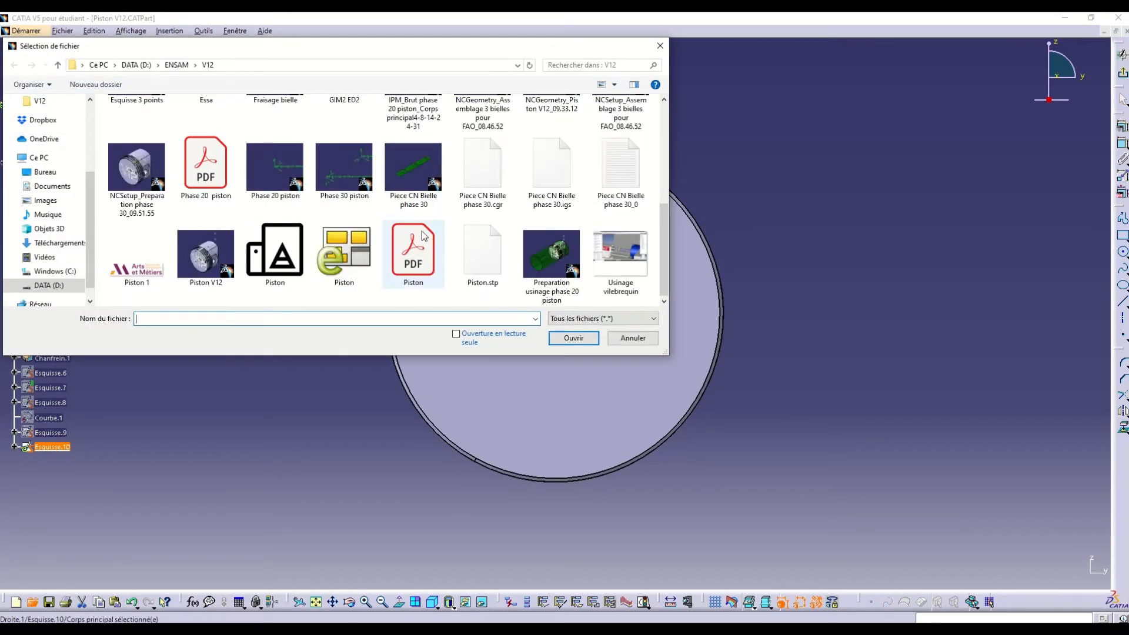
left_click(367, 247)
left_click(574, 338)
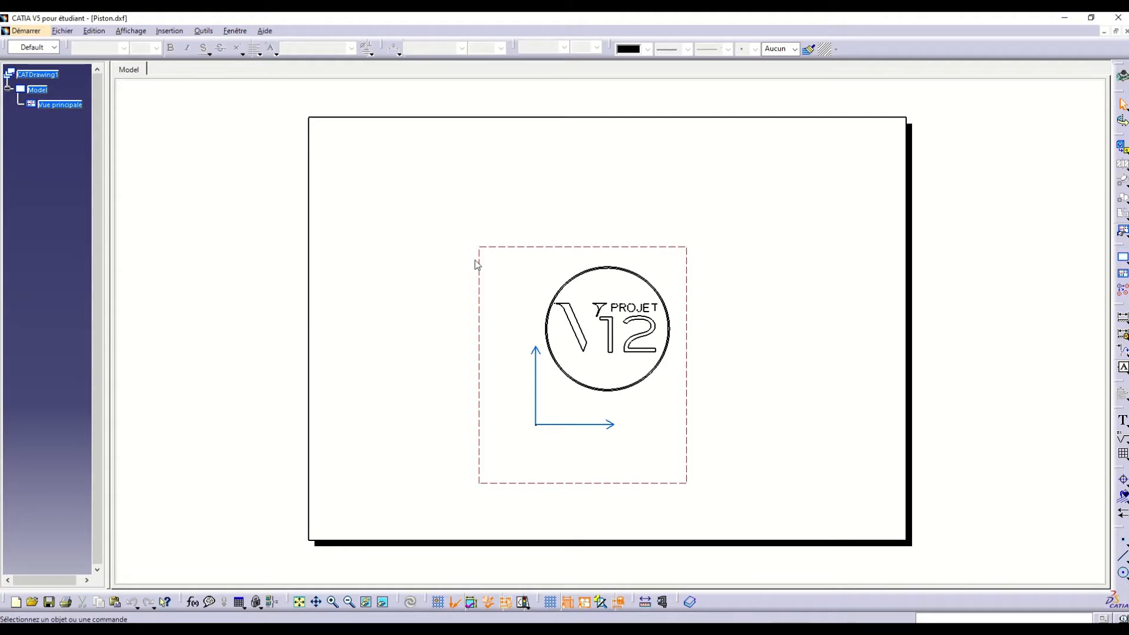
- Copy the PROJET V12 engraving outlines from the DXF view, leaving out the surrounding circle
left_click_drag(509, 285, 711, 374)
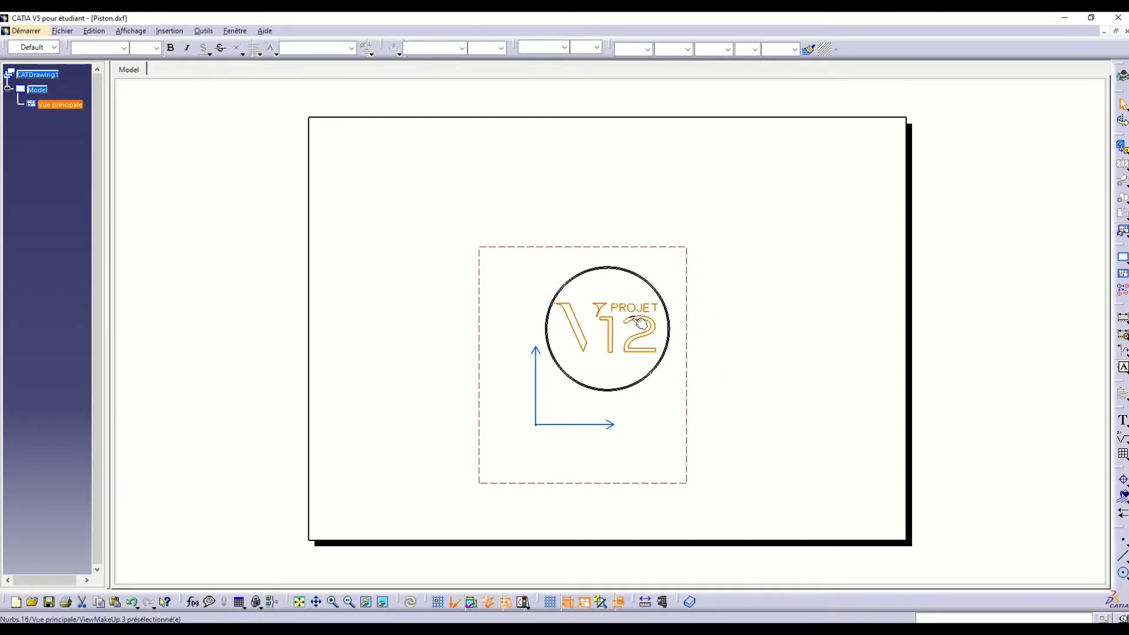
right_click(633, 321)
left_click(662, 345)
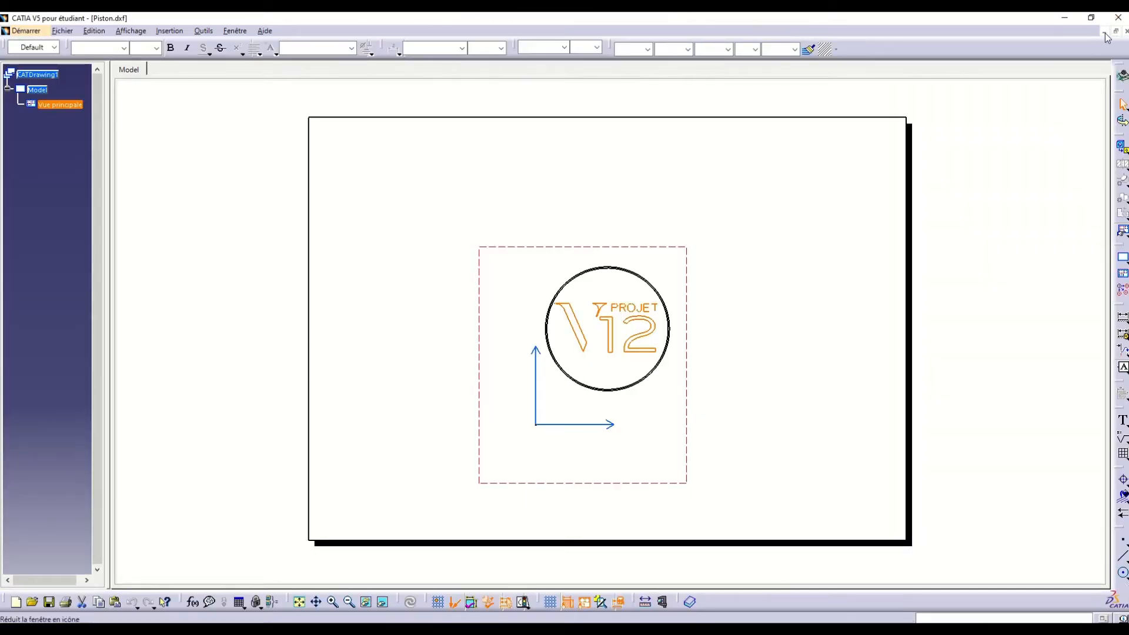
- Go back to the Piston V12 part and paste the copied engraving outlines into the sketch on the crown face
left_click(1105, 31)
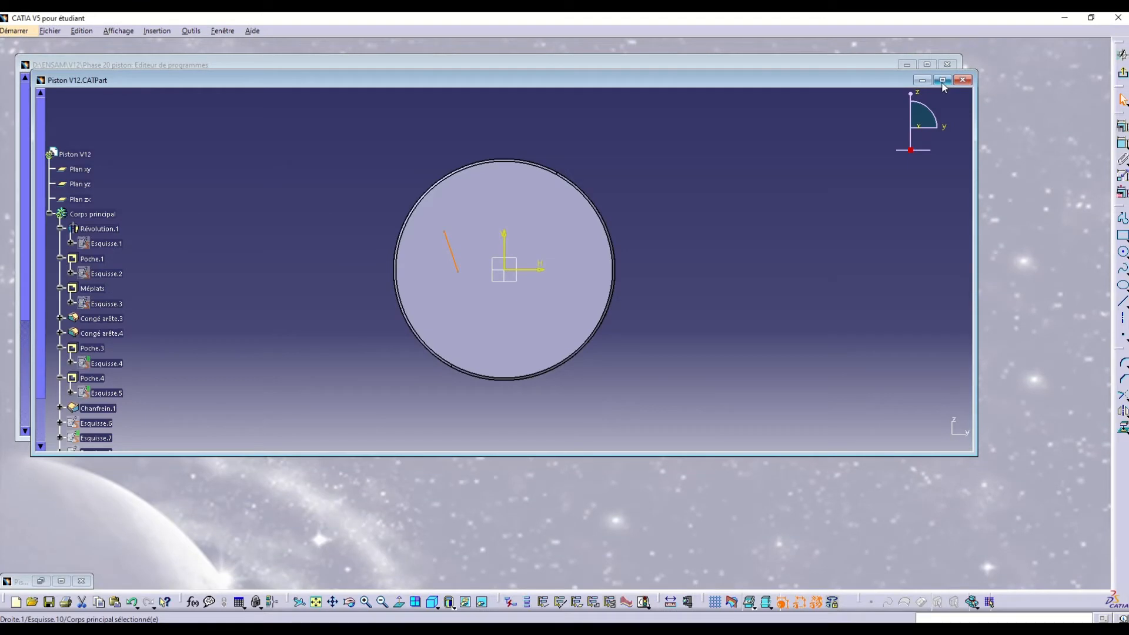
left_click(942, 80)
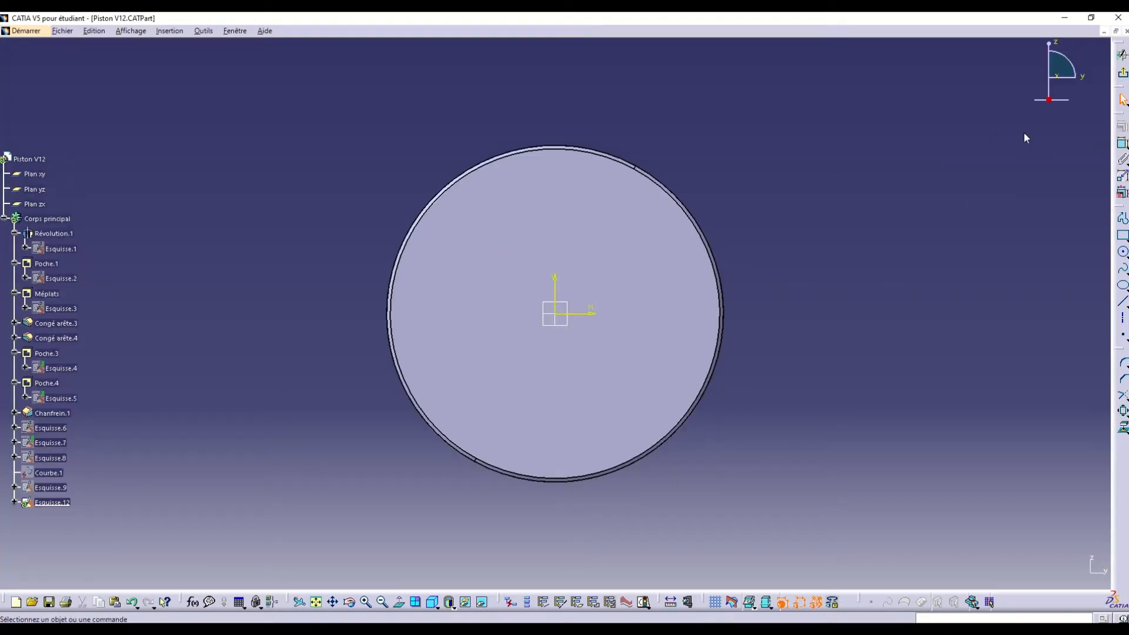
left_click(655, 291)
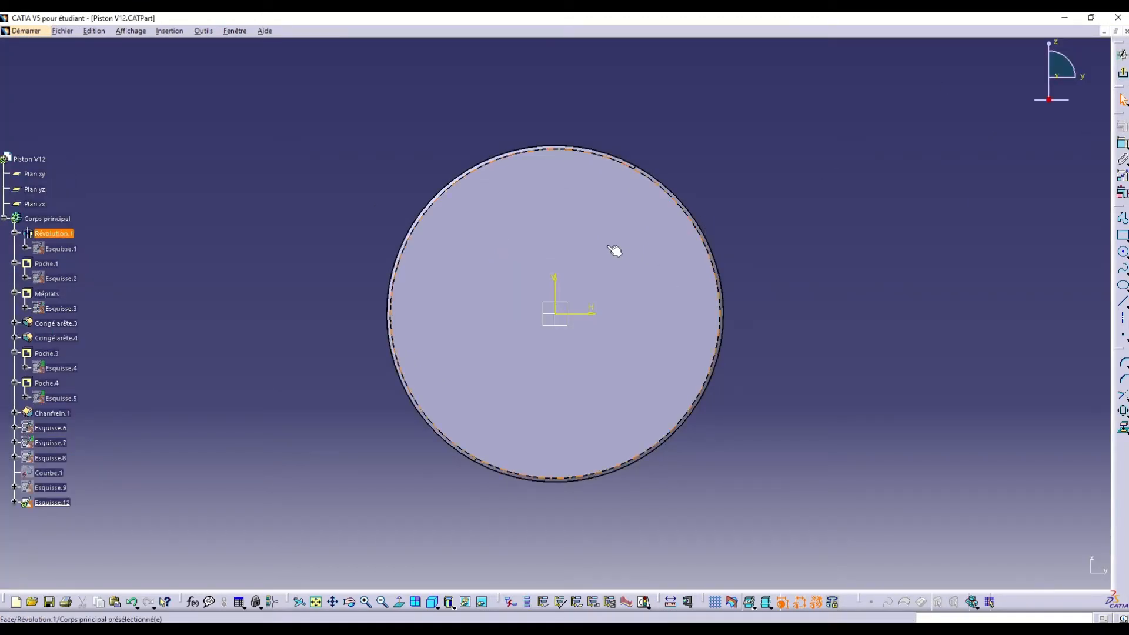
right_click(593, 238)
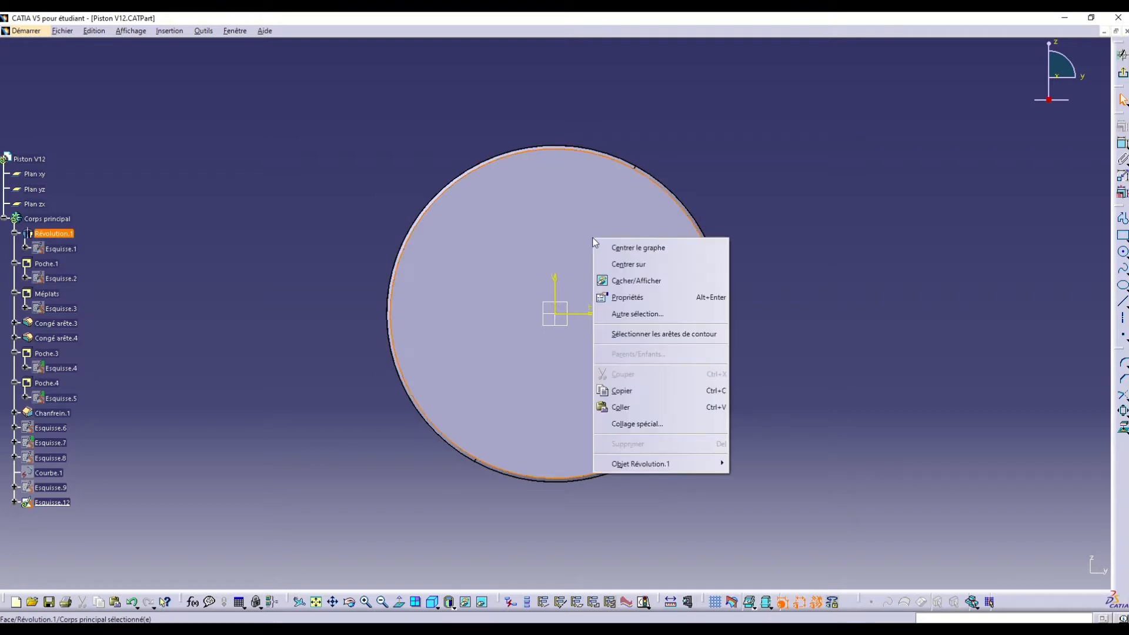
left_click(623, 407)
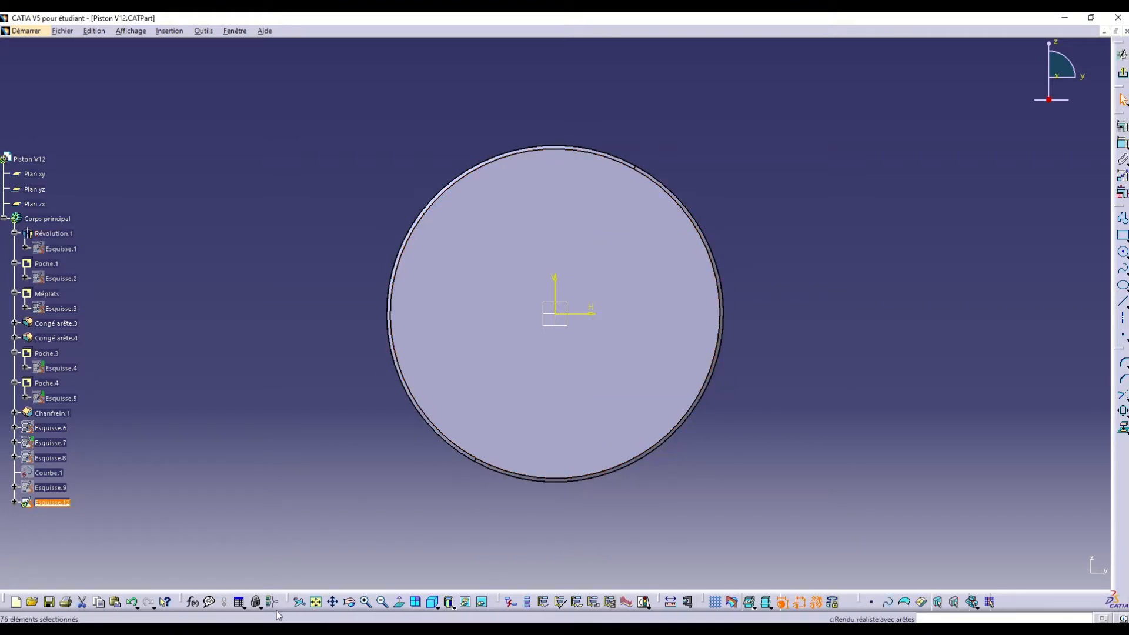
left_click(317, 602)
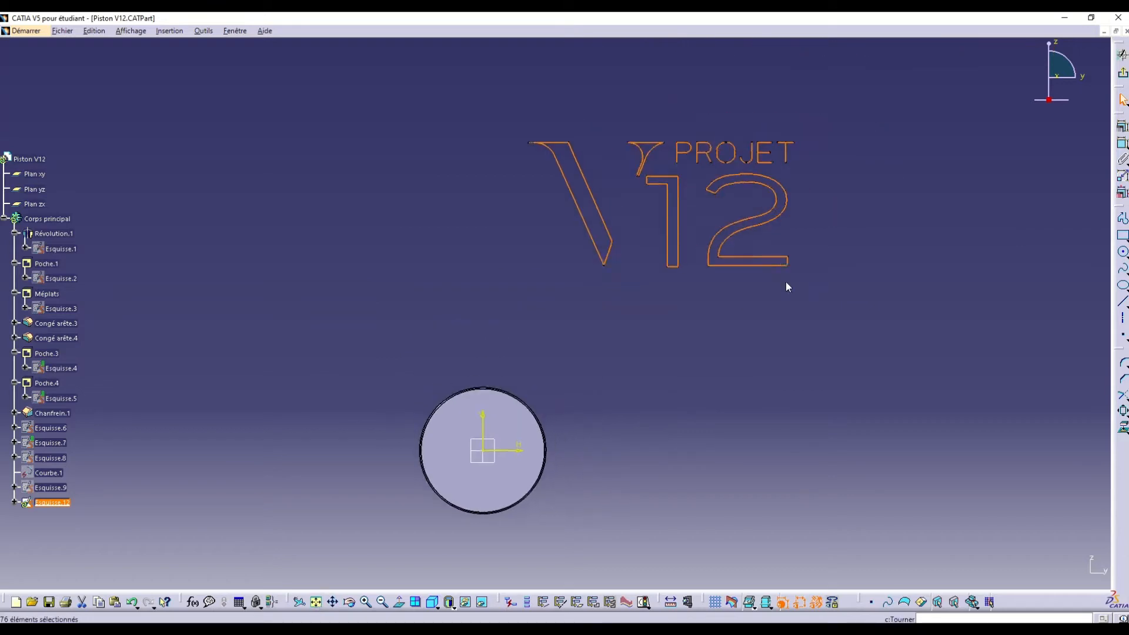
- Scale all the pasted PROJET V12 outlines by a factor of 0.4 about the V's lower tip
left_click(848, 145)
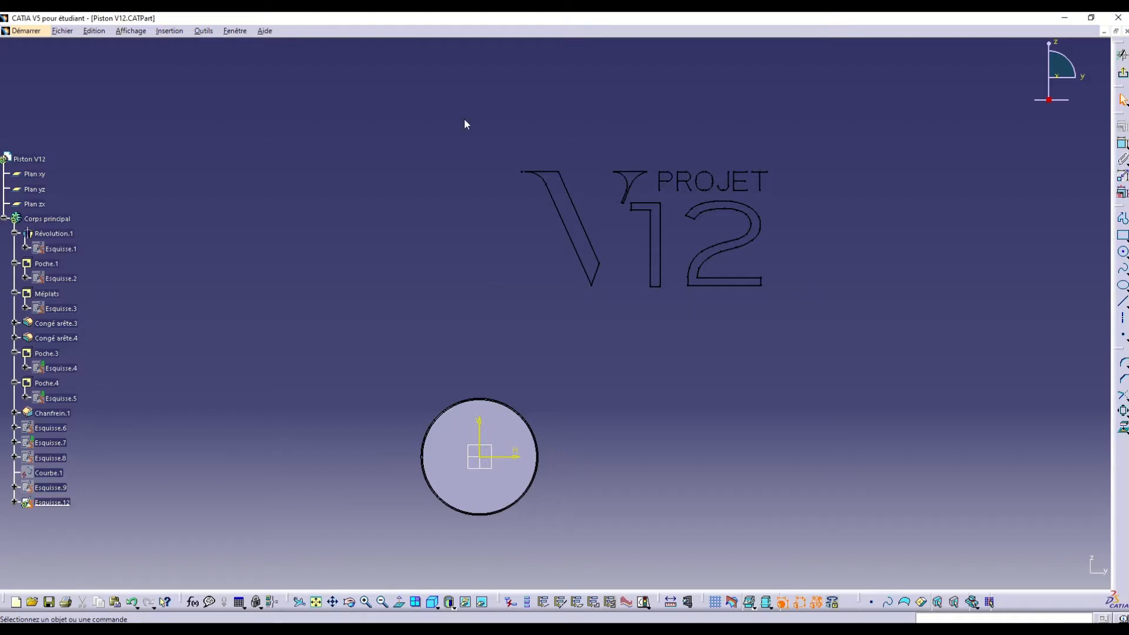
mouse_move(469, 126)
left_mouse_down()
mouse_move(791, 285)
mouse_move(833, 328)
left_mouse_up()
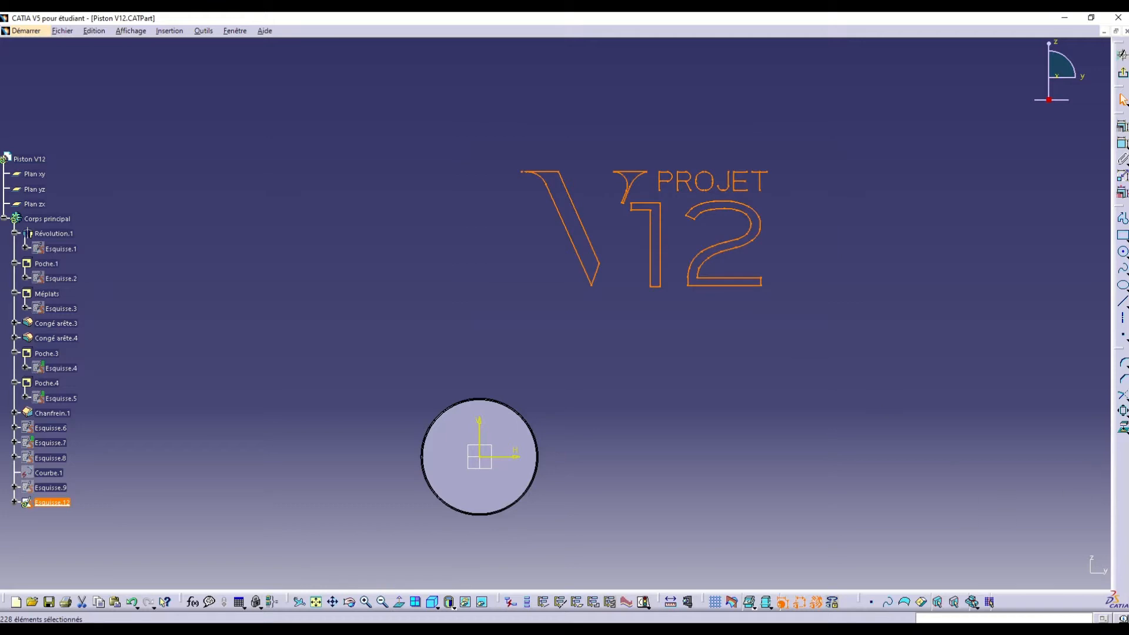
left_click(1123, 412)
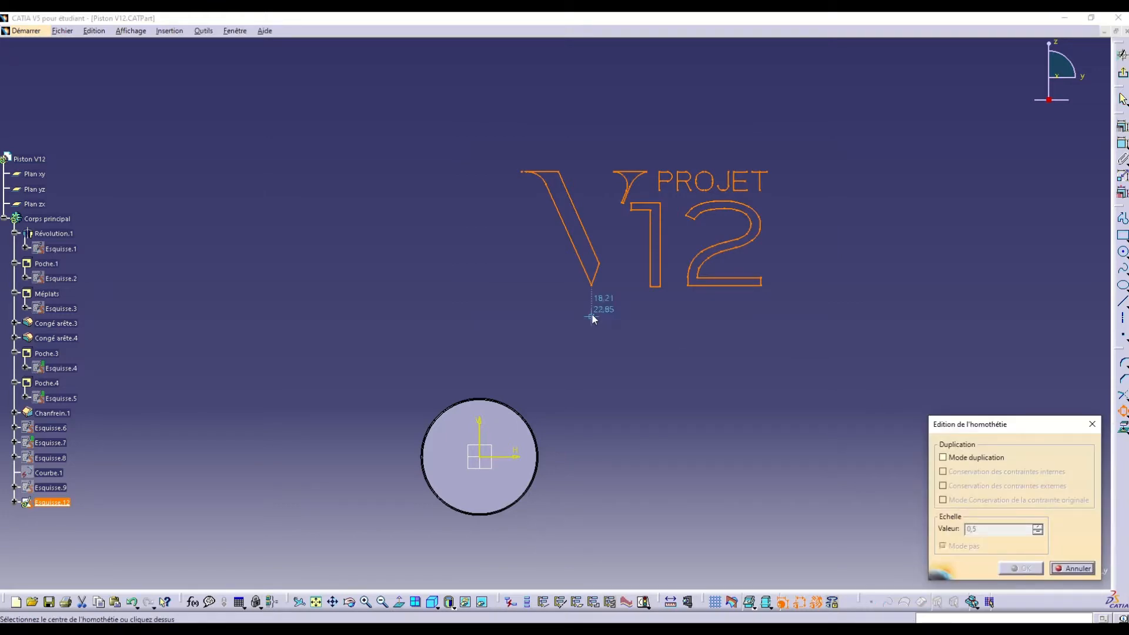
left_click(591, 286)
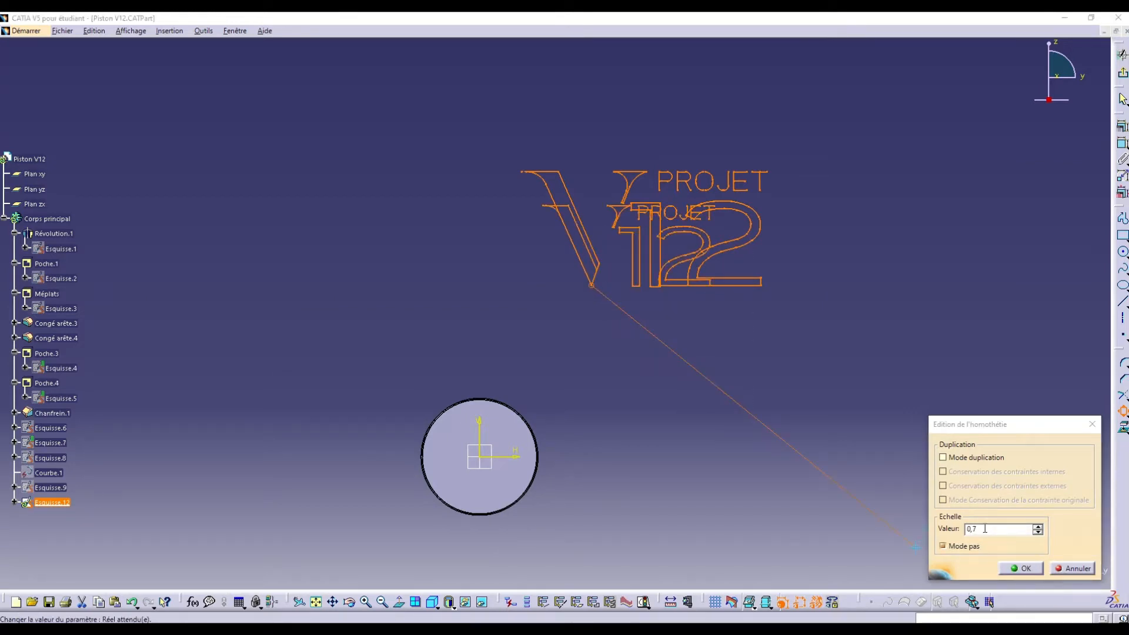
left_click_drag(998, 536, 954, 532)
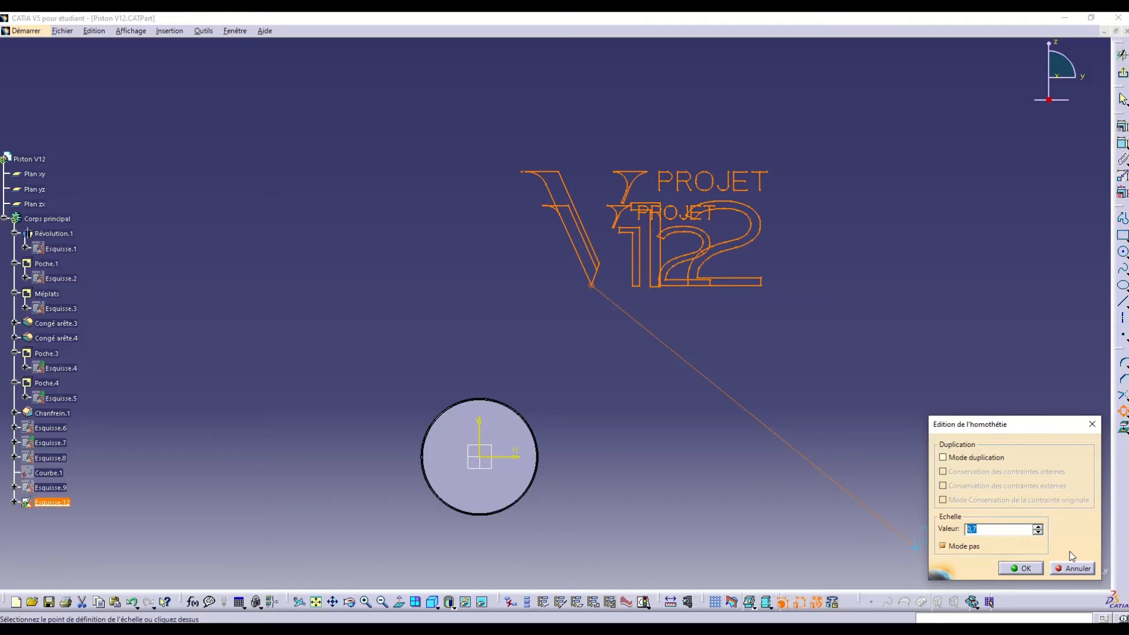
type("0.4")
left_click(1024, 568)
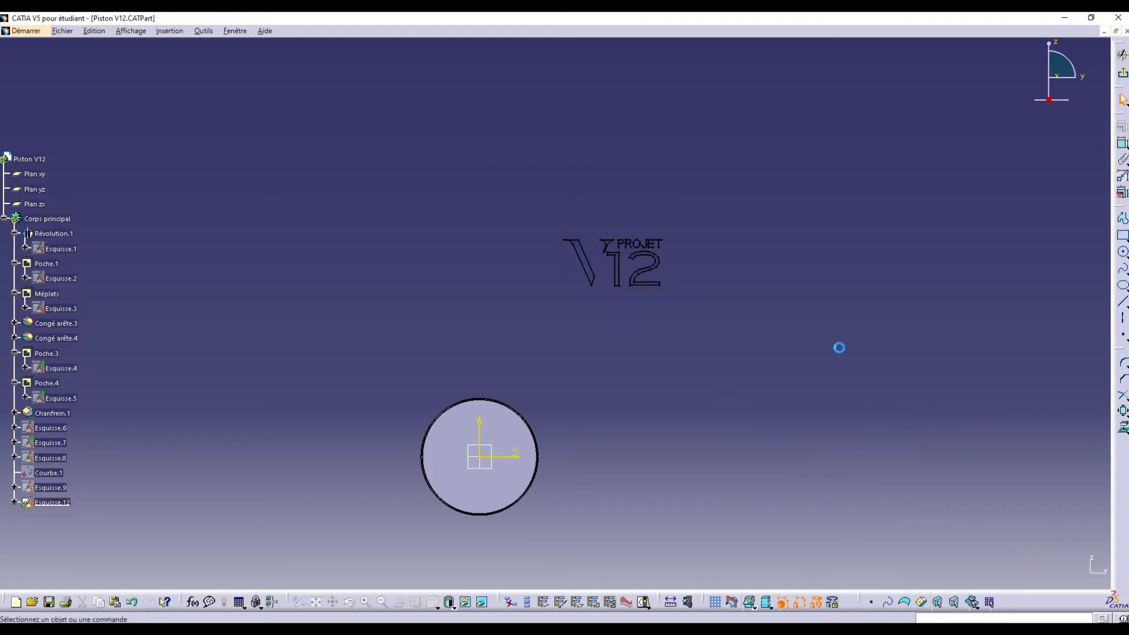
- Move the whole scaled engraving onto the piston's circular crown face
mouse_move(536, 186)
left_mouse_down()
mouse_move(570, 222)
mouse_move(718, 315)
left_mouse_up()
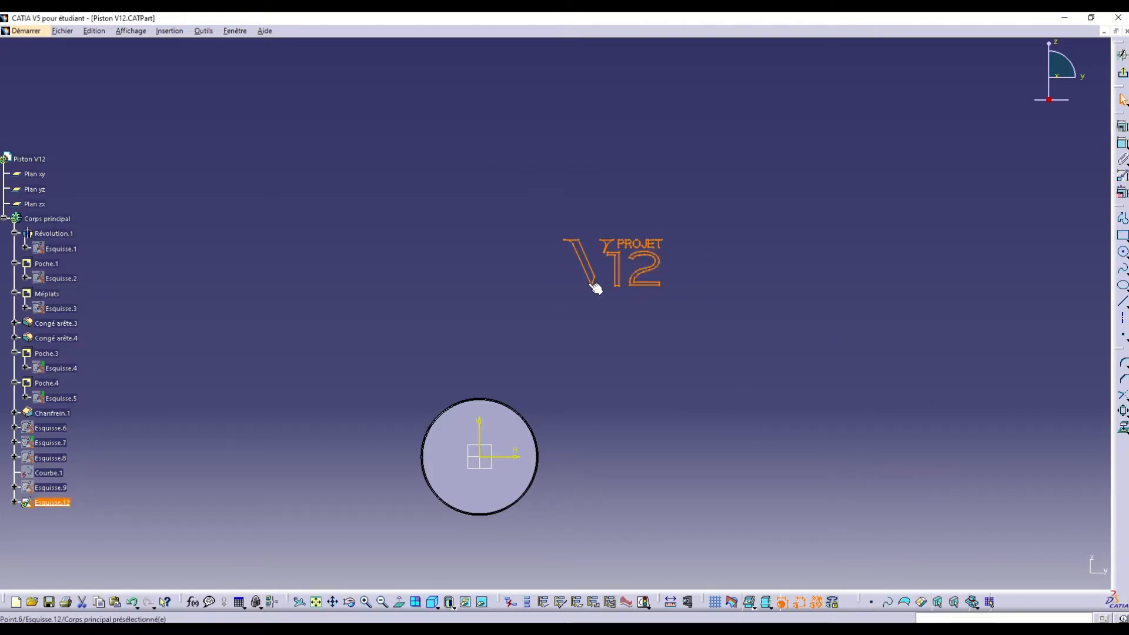
left_click_drag(597, 289, 458, 483)
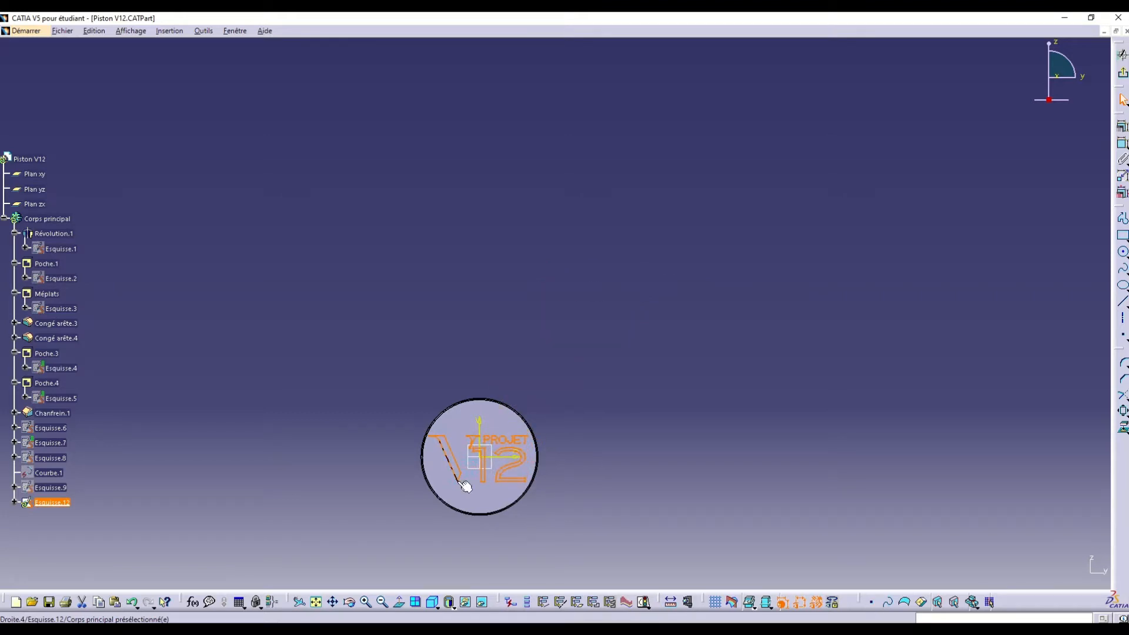
left_click(324, 593)
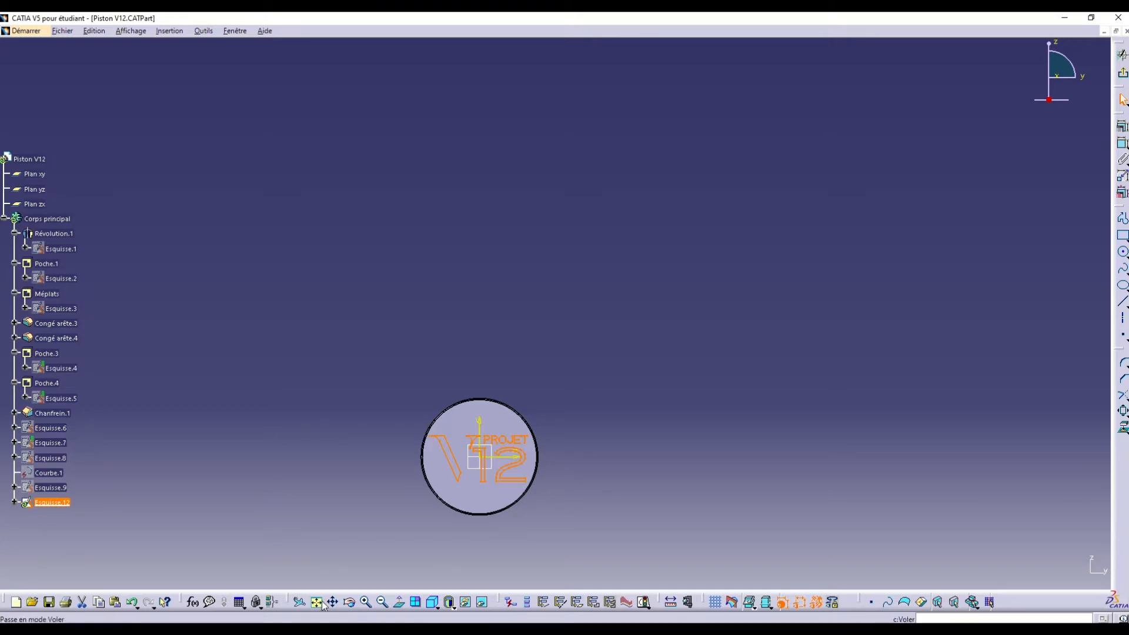
left_click(904, 420)
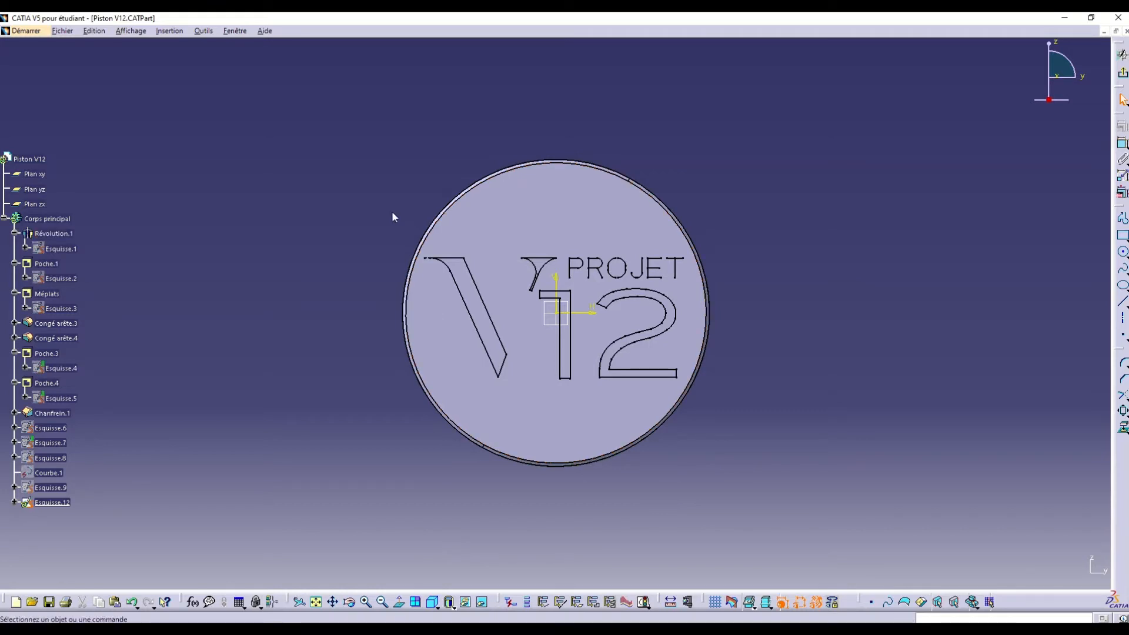
- Shift all the engraving outlines slightly so that the lettering sits better centred on the crown face
mouse_move(378, 204)
left_mouse_down()
mouse_move(767, 471)
mouse_move(752, 424)
left_mouse_up()
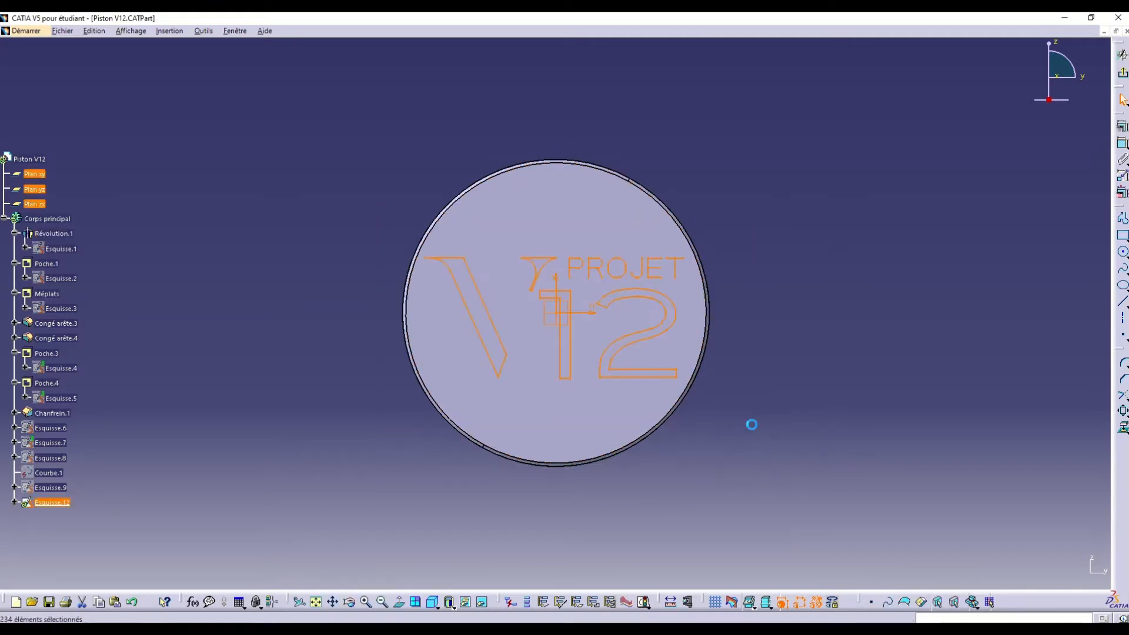
left_click(752, 424)
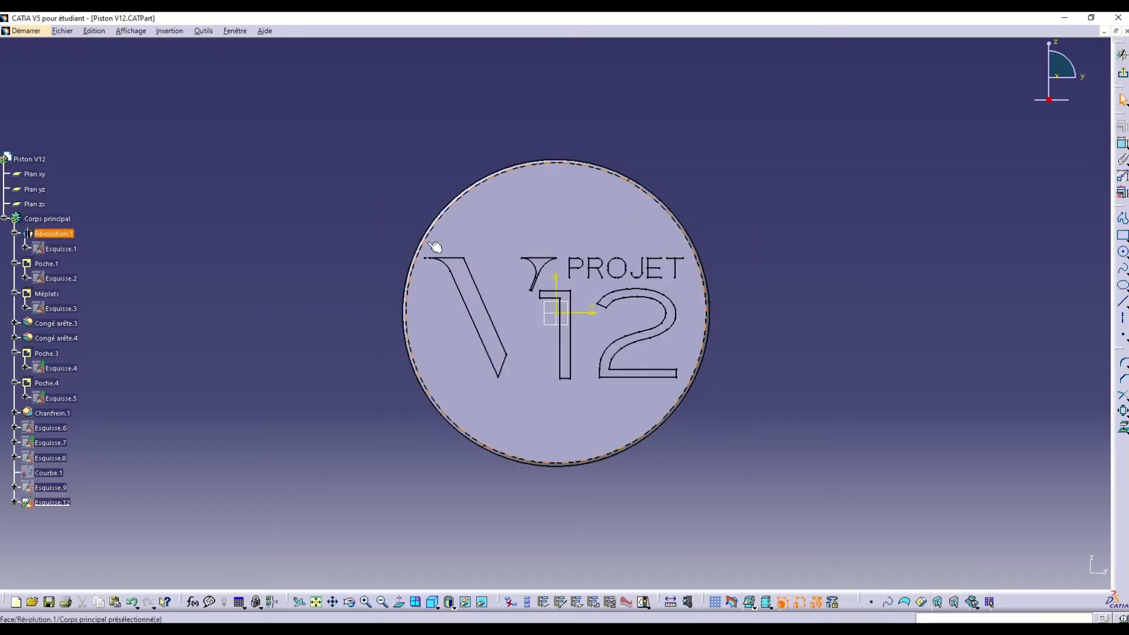
mouse_move(410, 259)
left_mouse_down()
mouse_move(714, 406)
mouse_move(733, 396)
left_mouse_up()
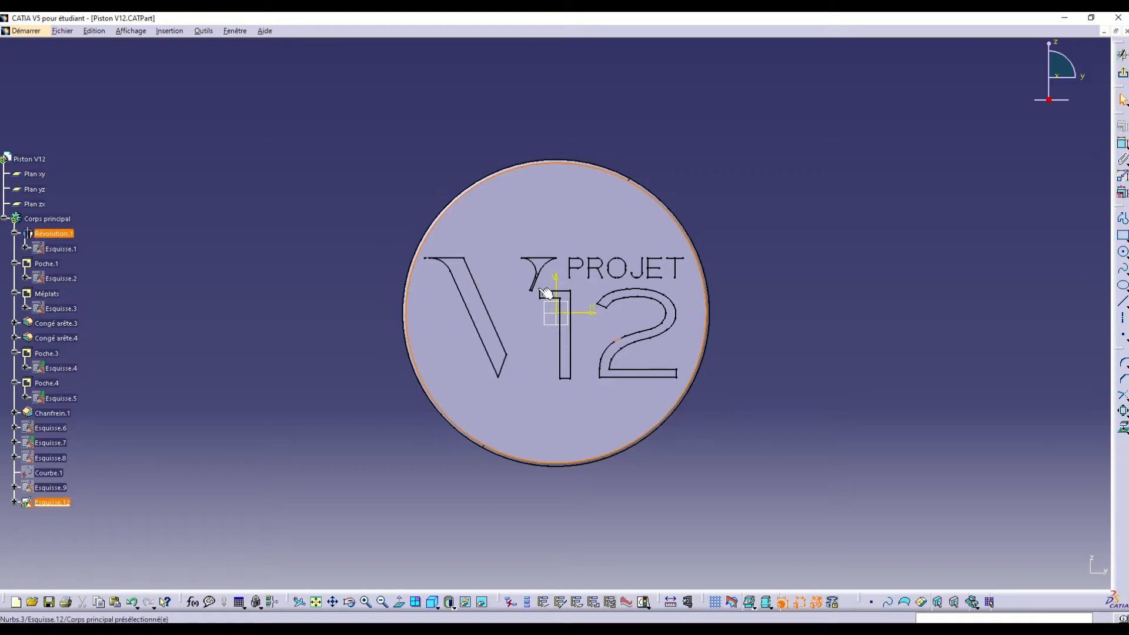
mouse_move(338, 200)
left_mouse_down()
mouse_move(711, 378)
mouse_move(823, 395)
left_mouse_up()
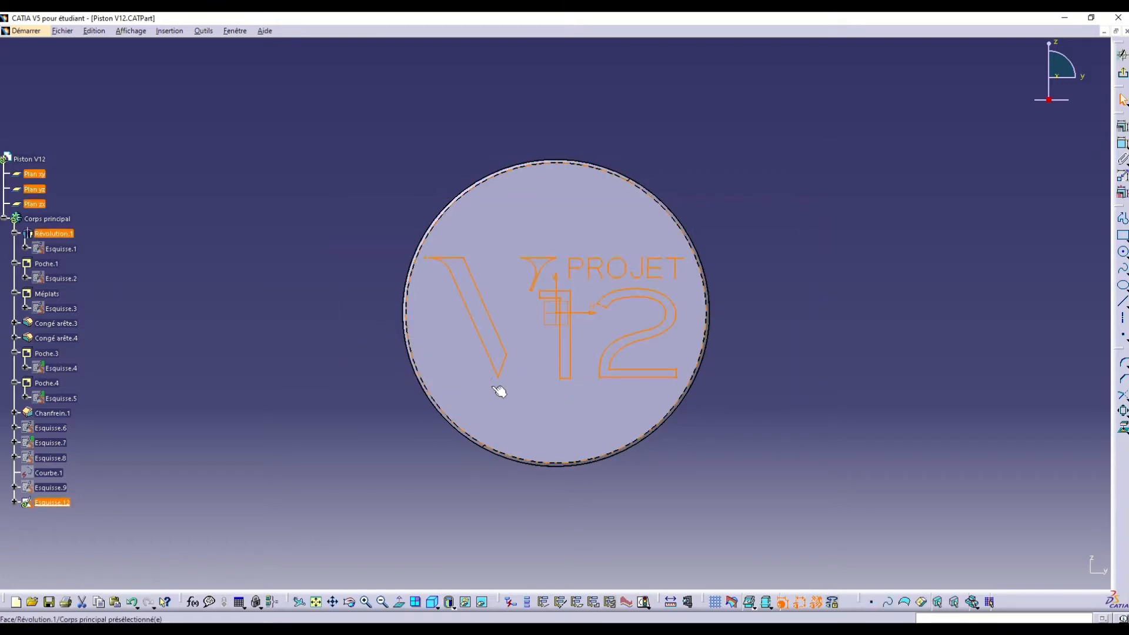
left_click_drag(498, 377, 501, 380)
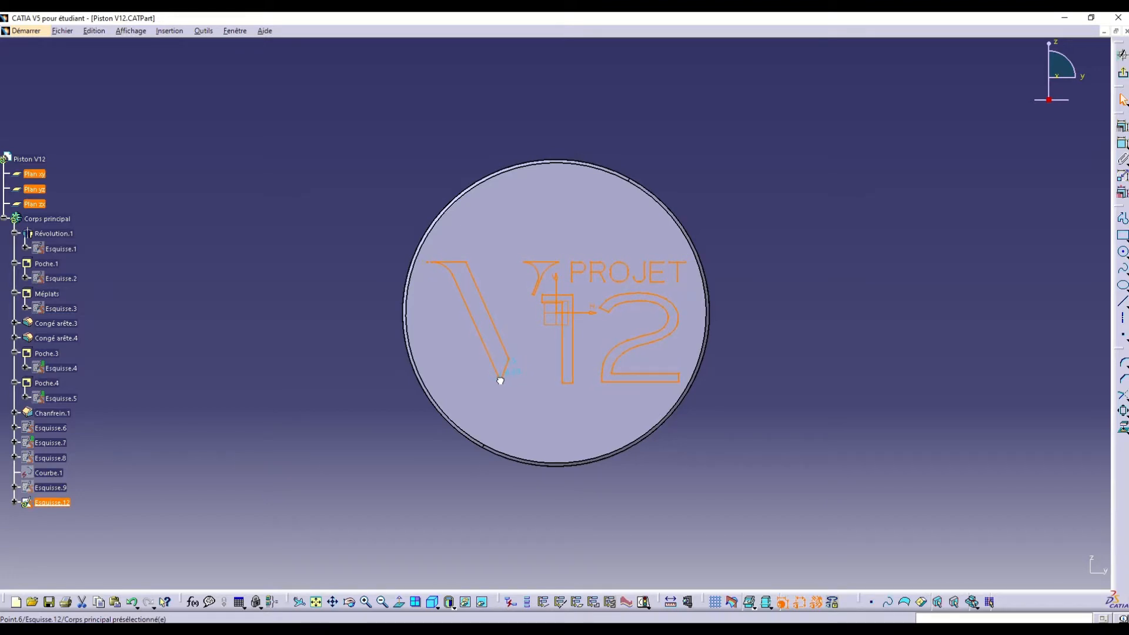
left_click(945, 290)
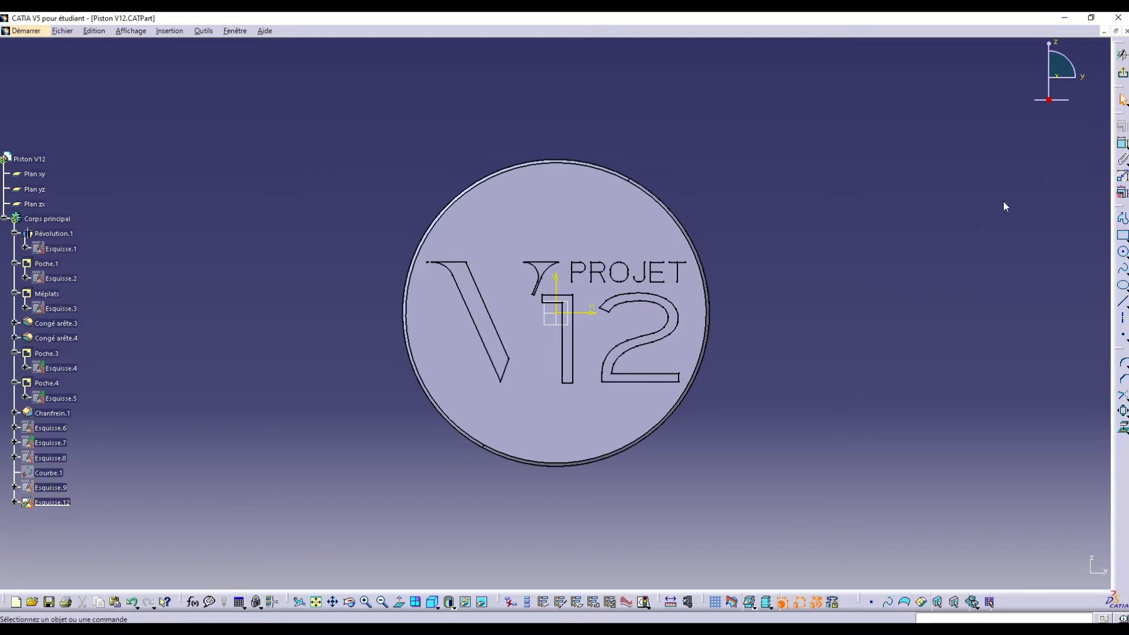
- Leave the engraving sketch and start a Prismatic Machining process for the piston
left_click(1122, 72)
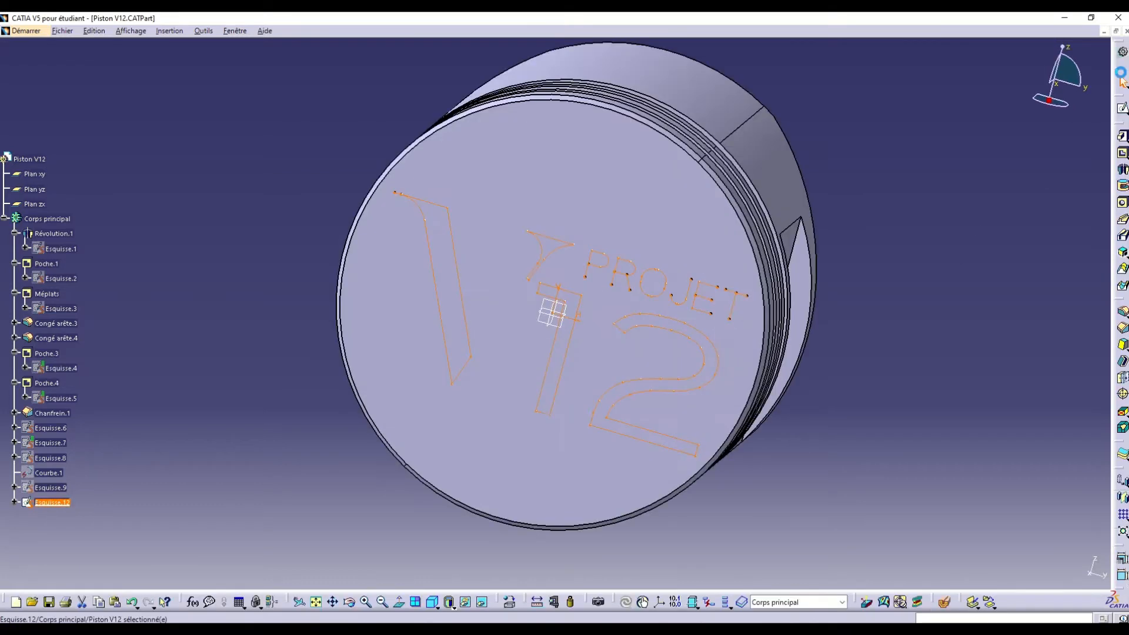
left_click(1030, 177)
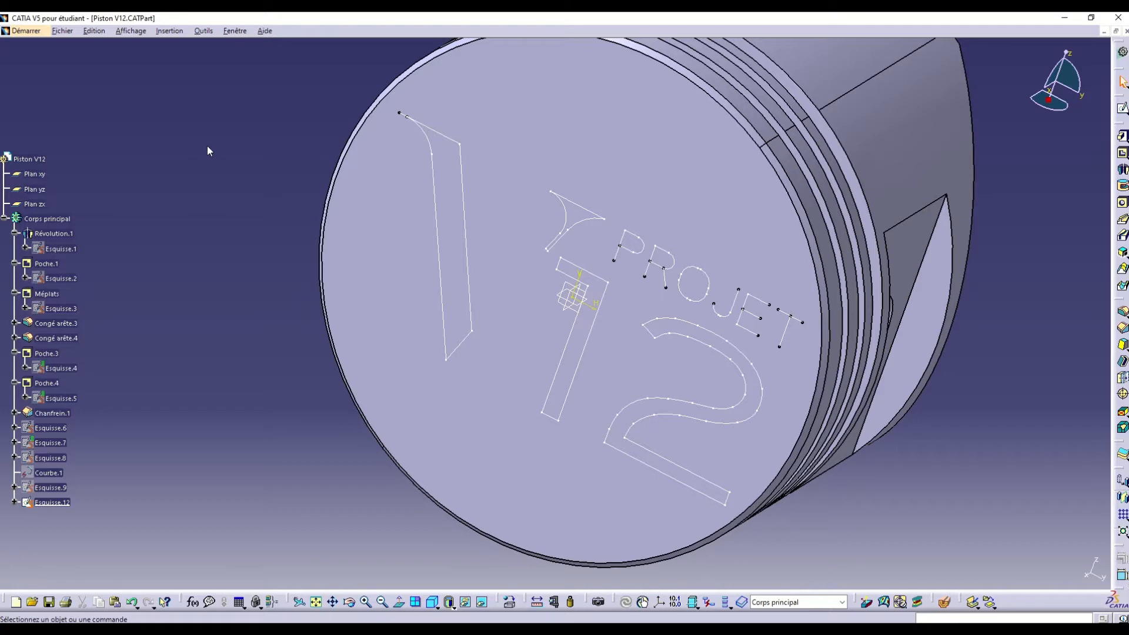
left_click(27, 31)
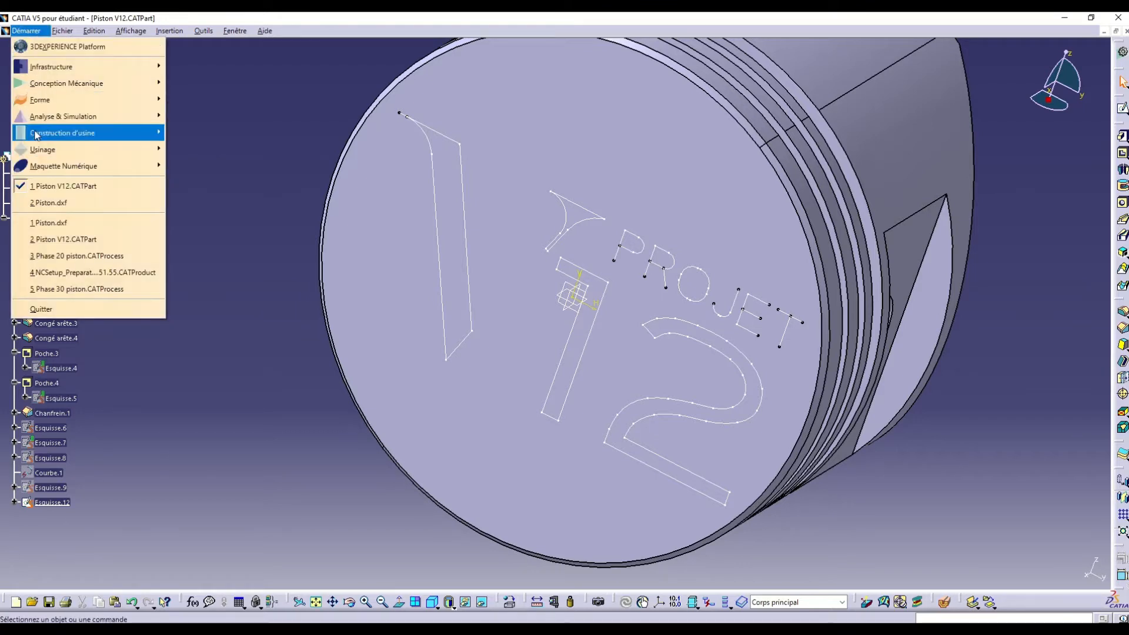
mouse_move(39, 150)
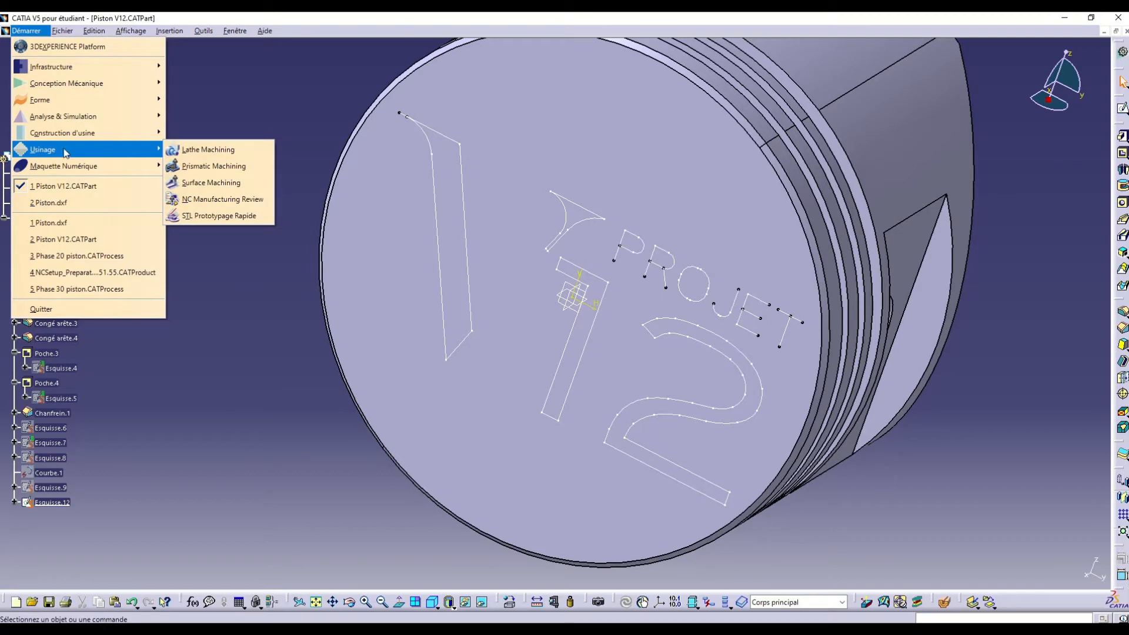
left_click(222, 172)
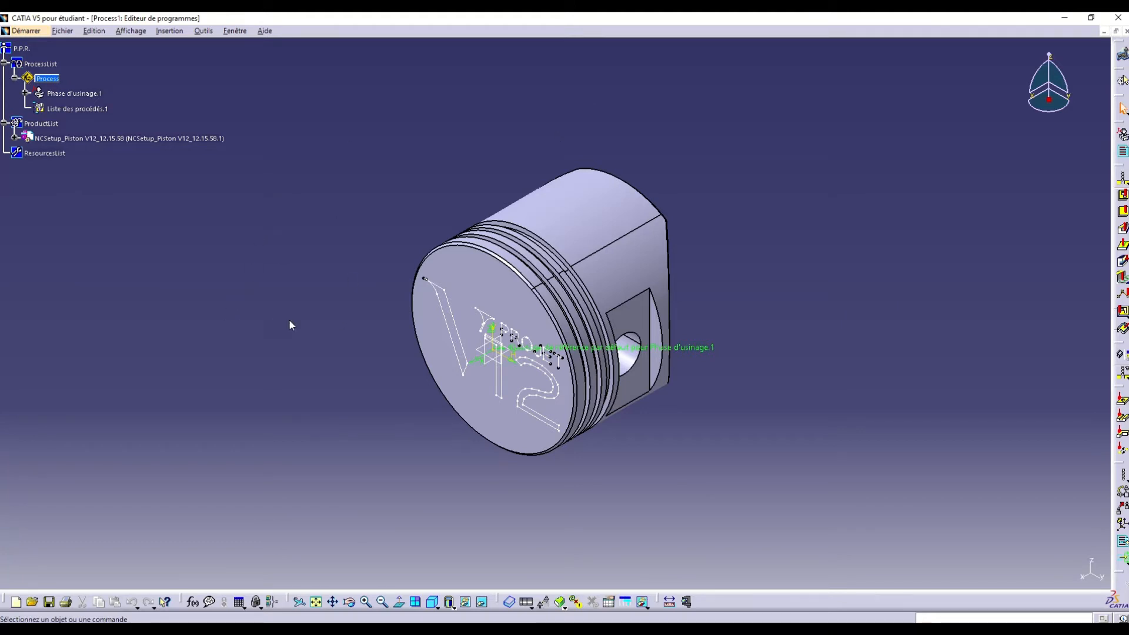
- Check the general Machining options for the setting that creates a CATPart to store complementary geometry
left_click(203, 31)
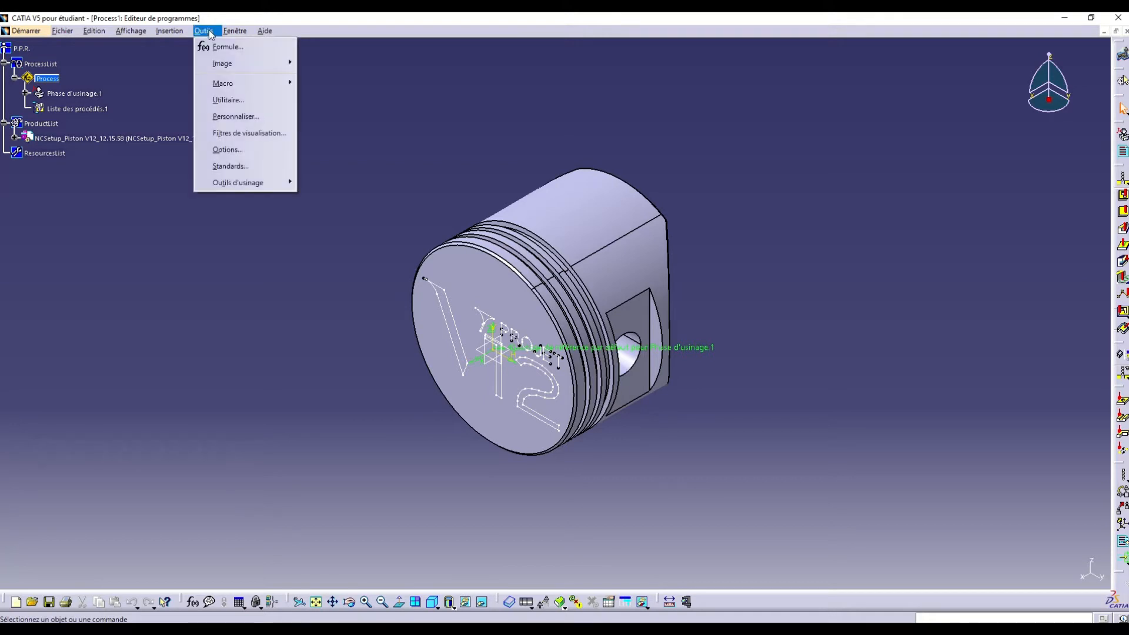
left_click(243, 148)
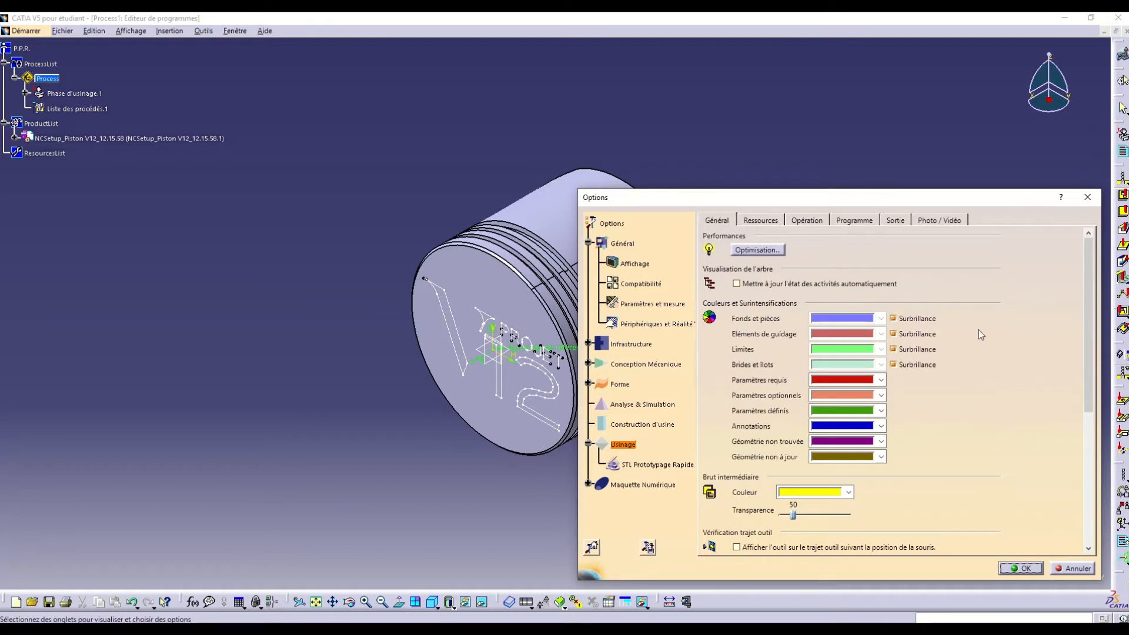
scroll(1095, 358, "down", 5)
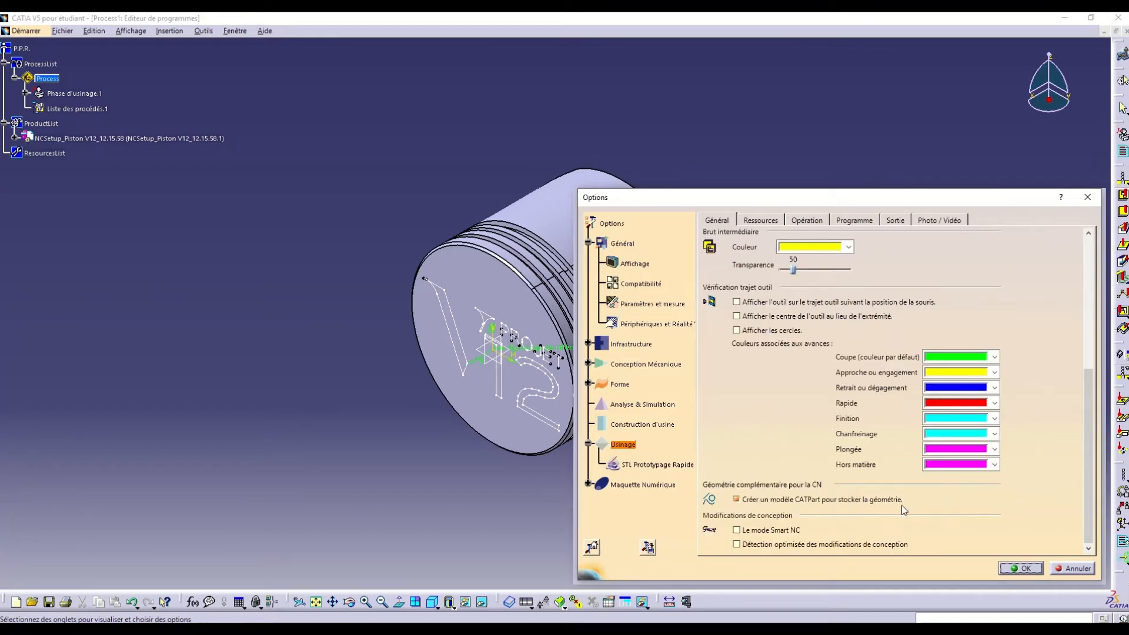
left_click(1023, 568)
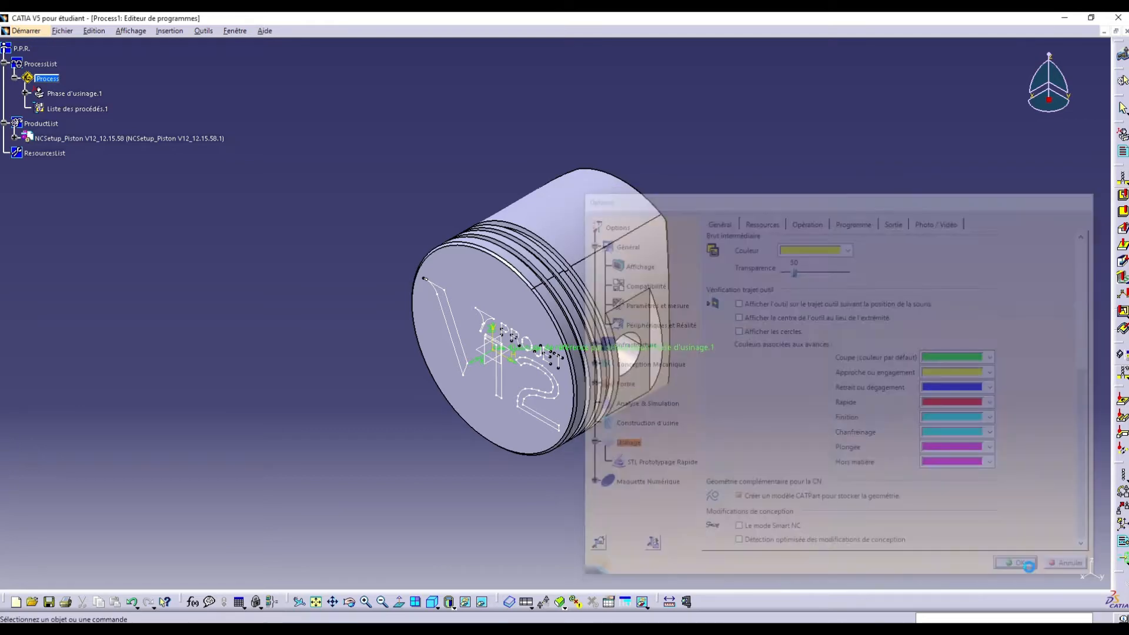
- Expand and activate the NCGeometry part under ProductList, and open a new sketch on its yz plane
left_click(15, 139)
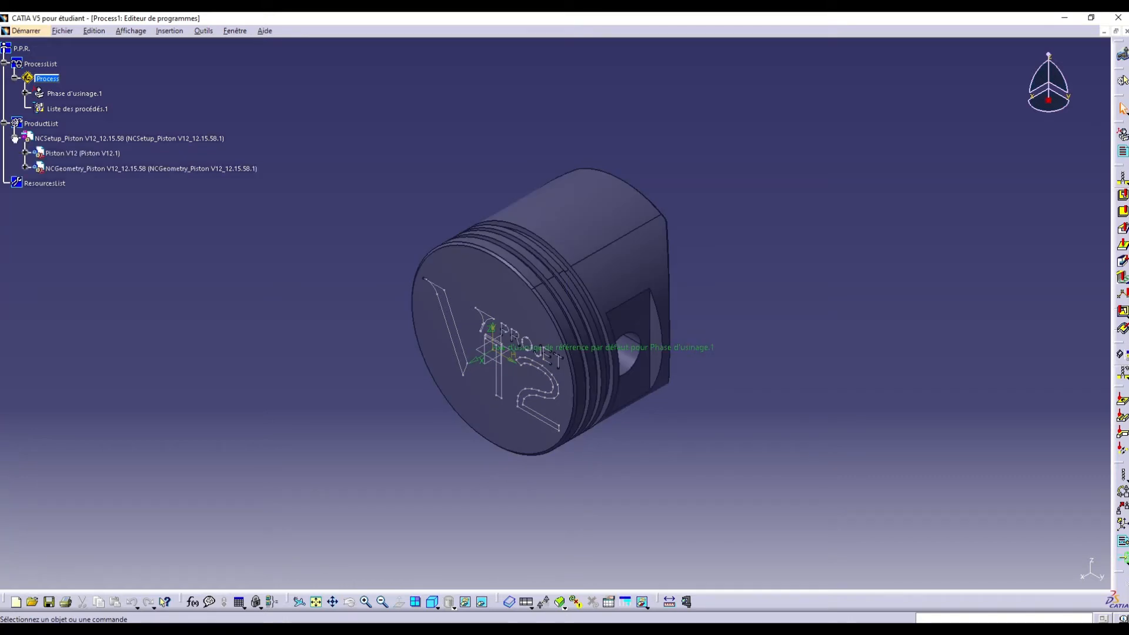
left_click(26, 169)
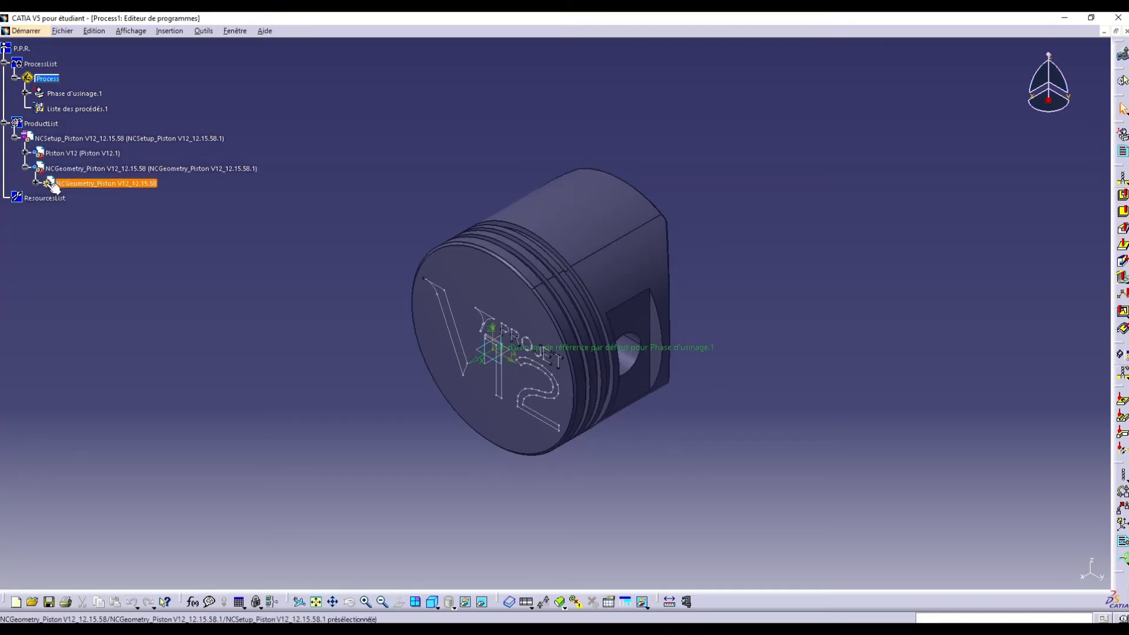
left_click(37, 183)
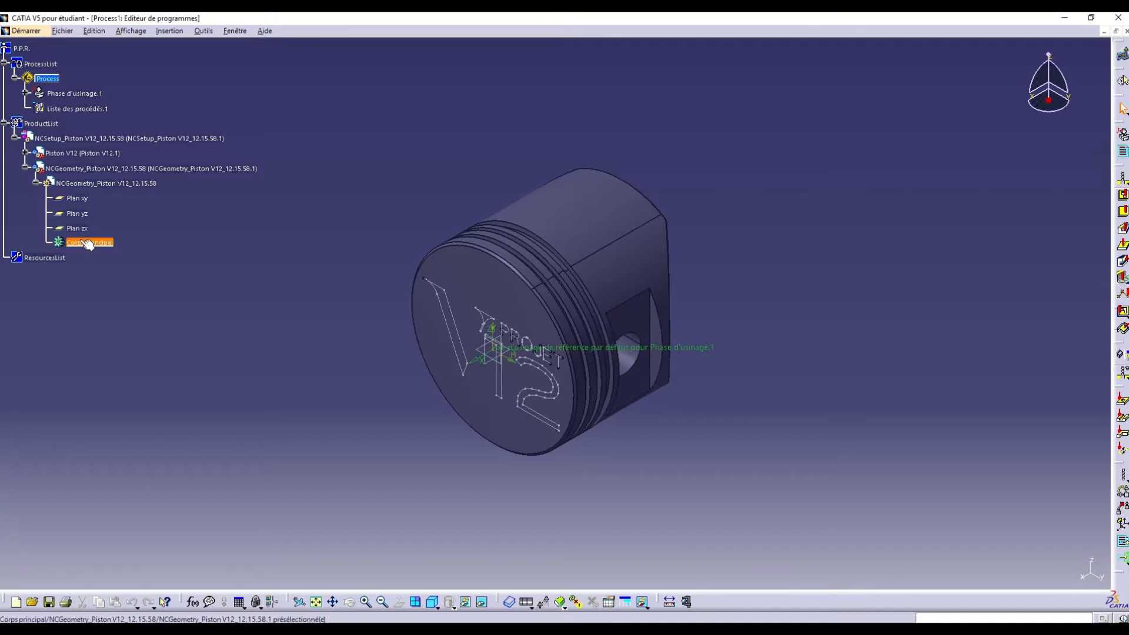
left_click(47, 216)
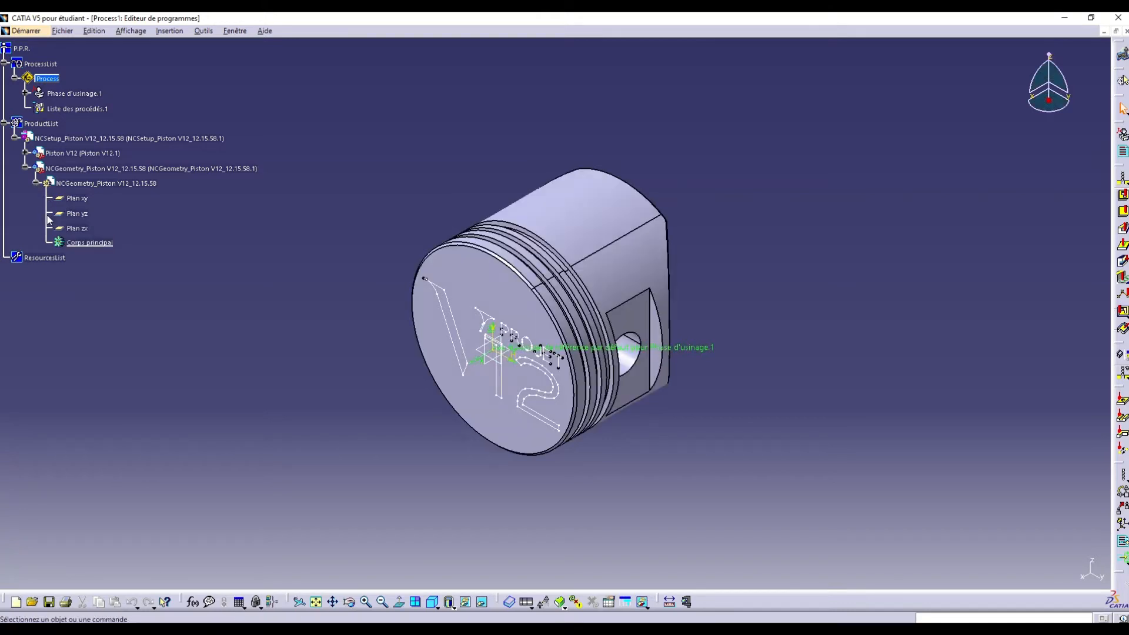
double_click(83, 243)
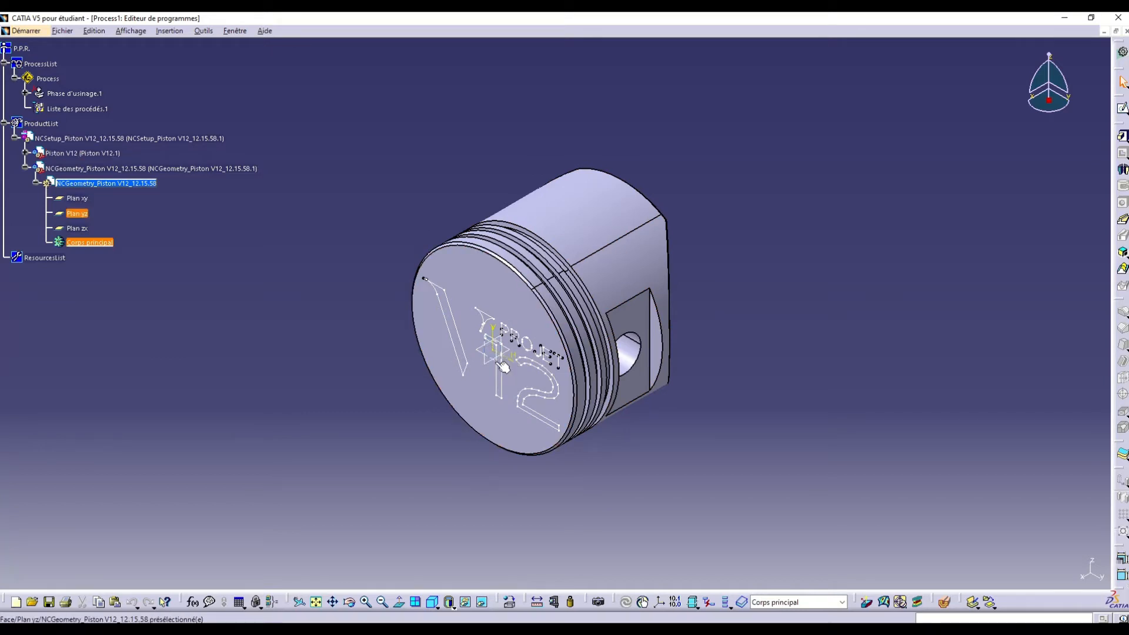
left_click(1123, 108)
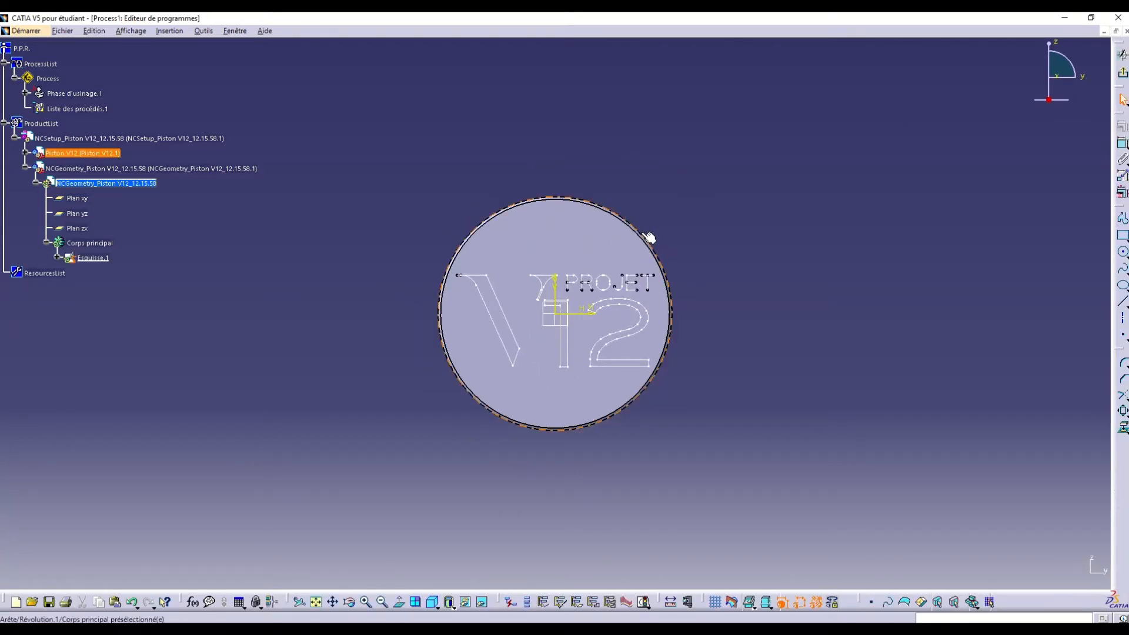
- Project the piston's outer circular edge into the NCGeometry sketch and leave the sketch
left_click(1123, 431)
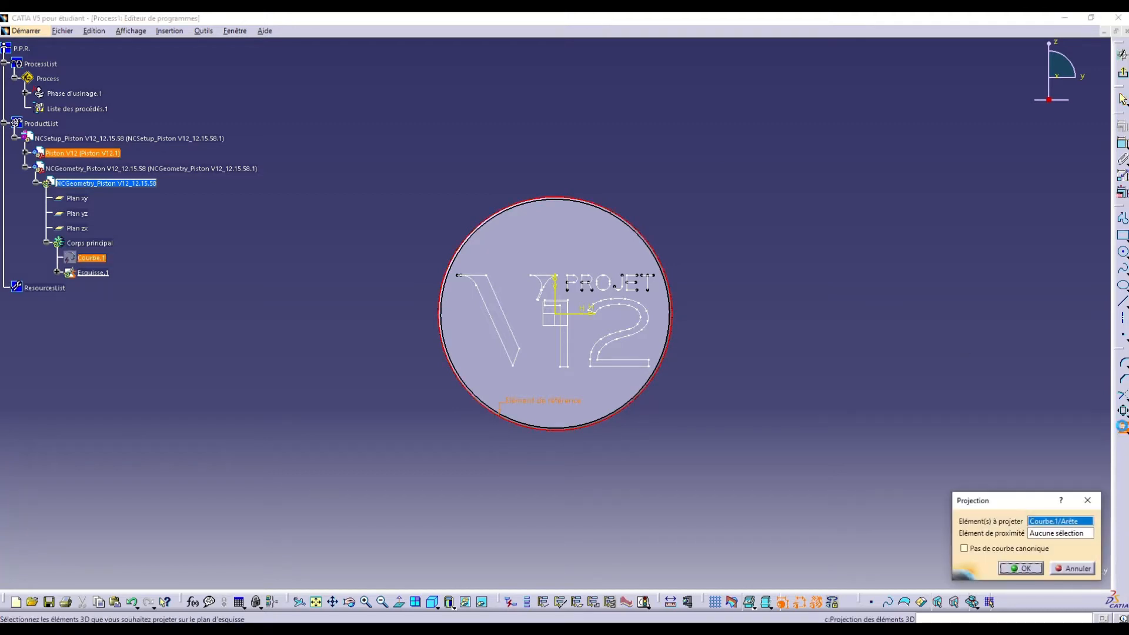
left_click(1031, 568)
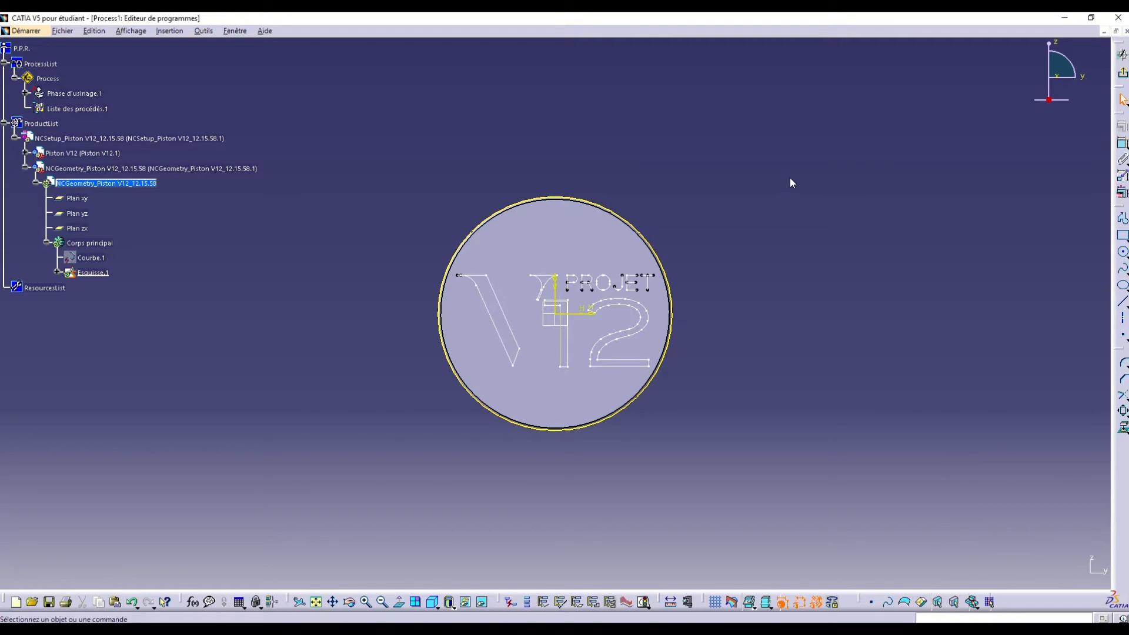
left_click(1123, 54)
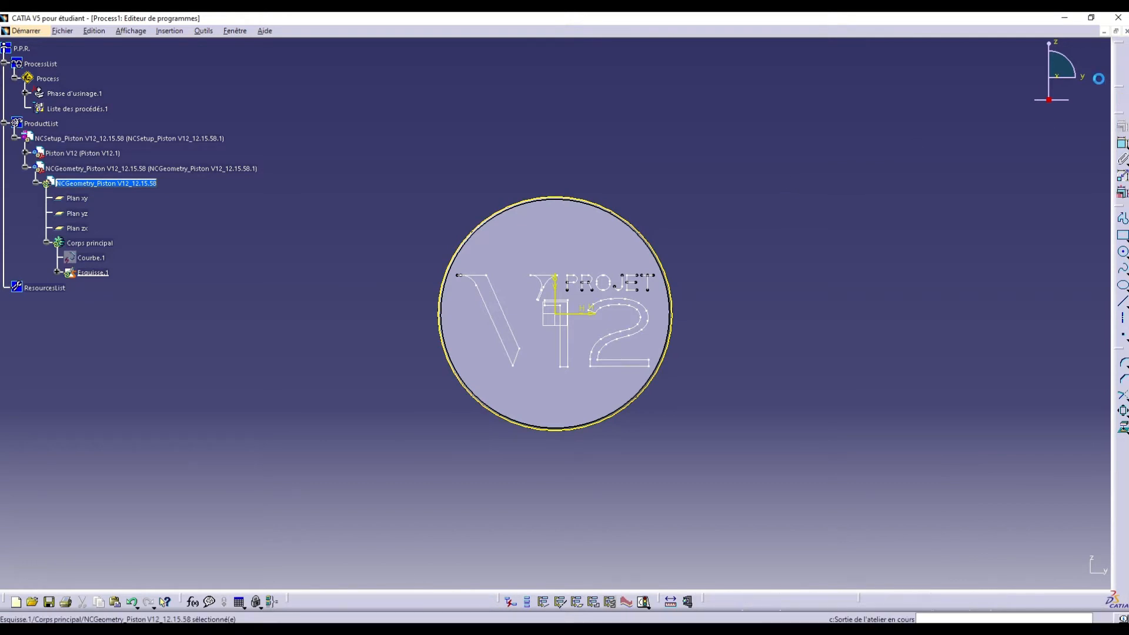
- Extrude the projected circle in the NCGeometry part with the direction reversed, so the stock covers the piston body
left_click(1123, 136)
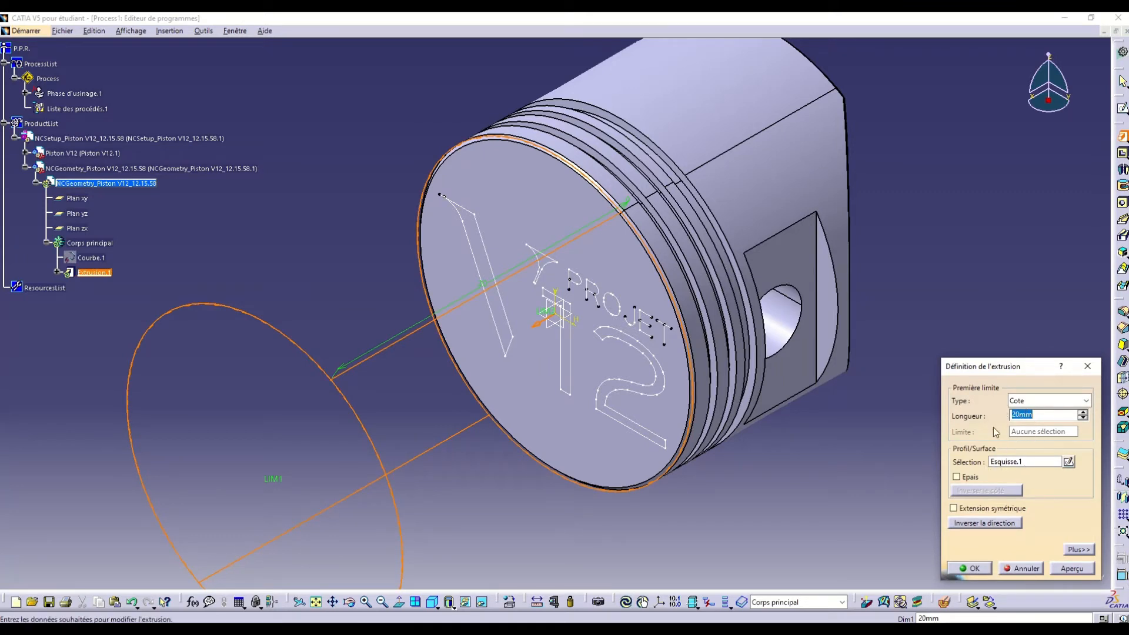
left_click(977, 524)
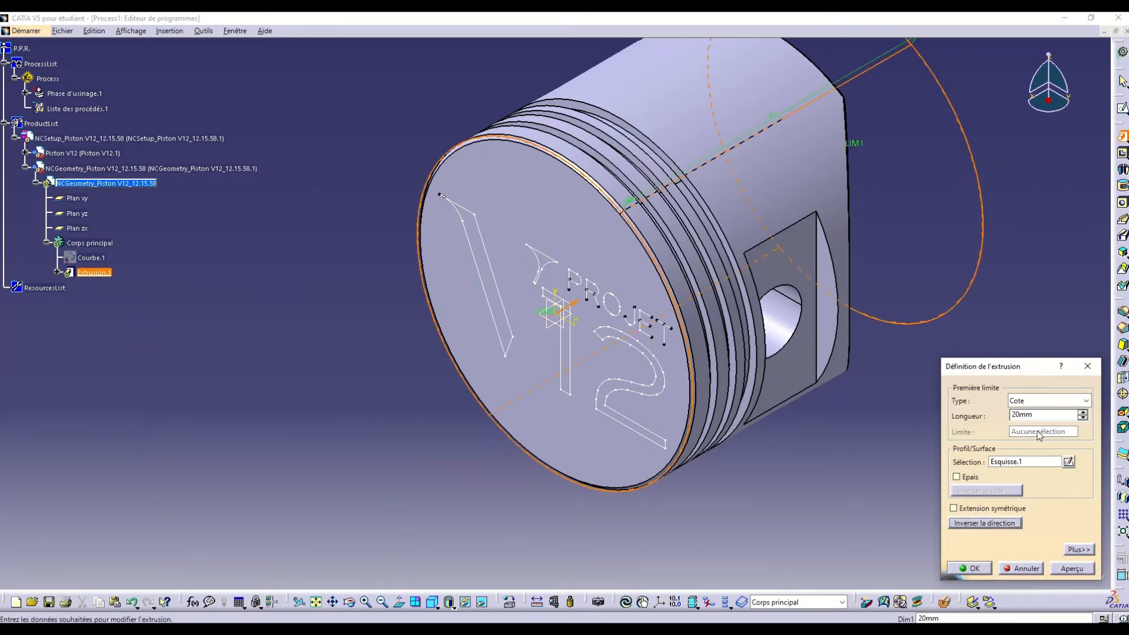
type("15.5")
type("8")
key("Return")
left_click(938, 412)
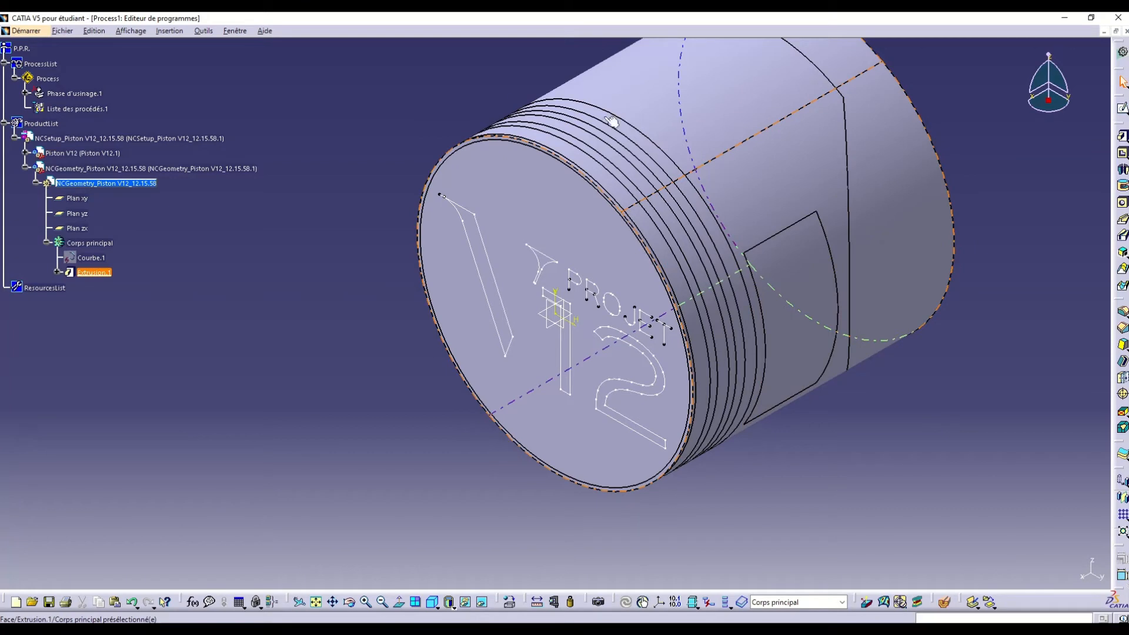
- Give the NCGeometry part's Corps principal a green fill colour and make it partly transparent
right_click(89, 244)
left_click(126, 303)
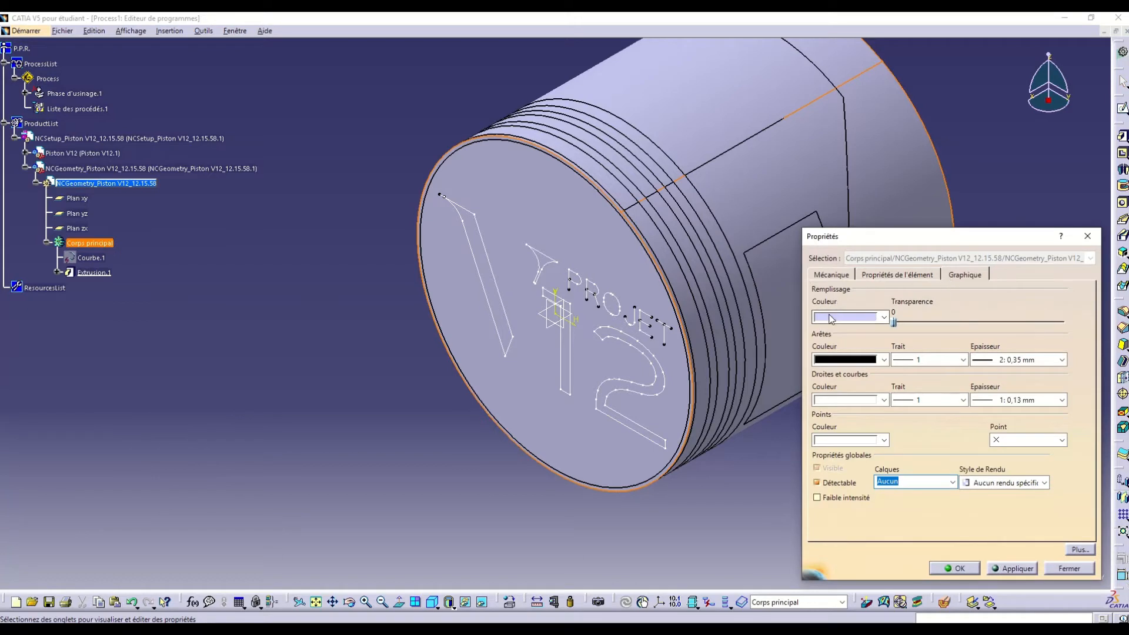
left_click(850, 317)
left_click(849, 457)
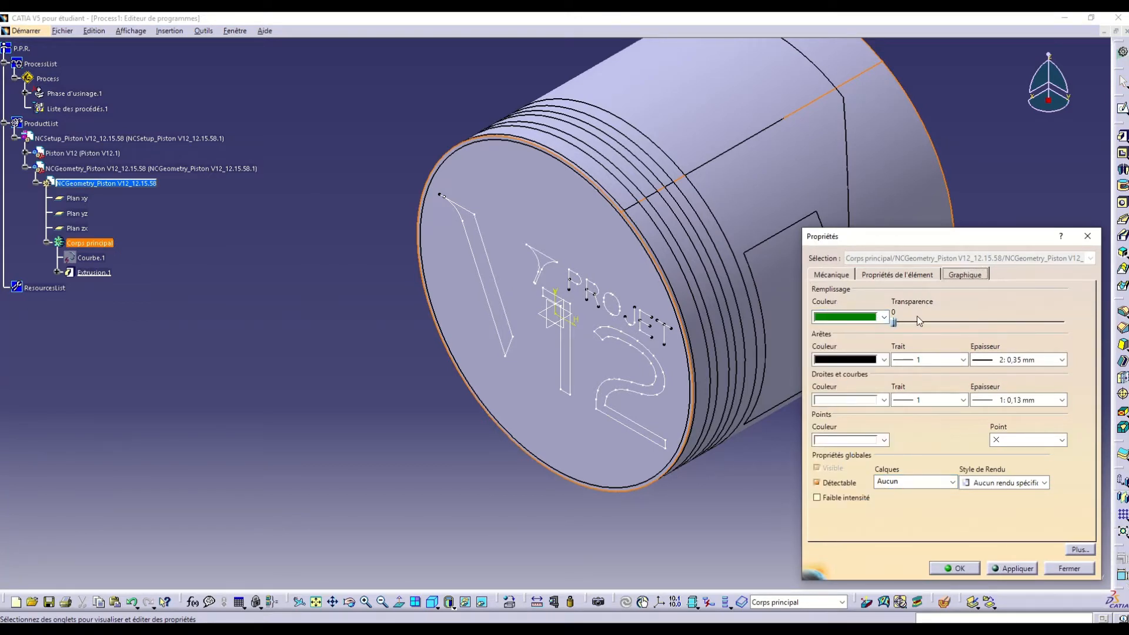
left_click(941, 325)
left_click_drag(895, 323, 963, 323)
left_click(1024, 571)
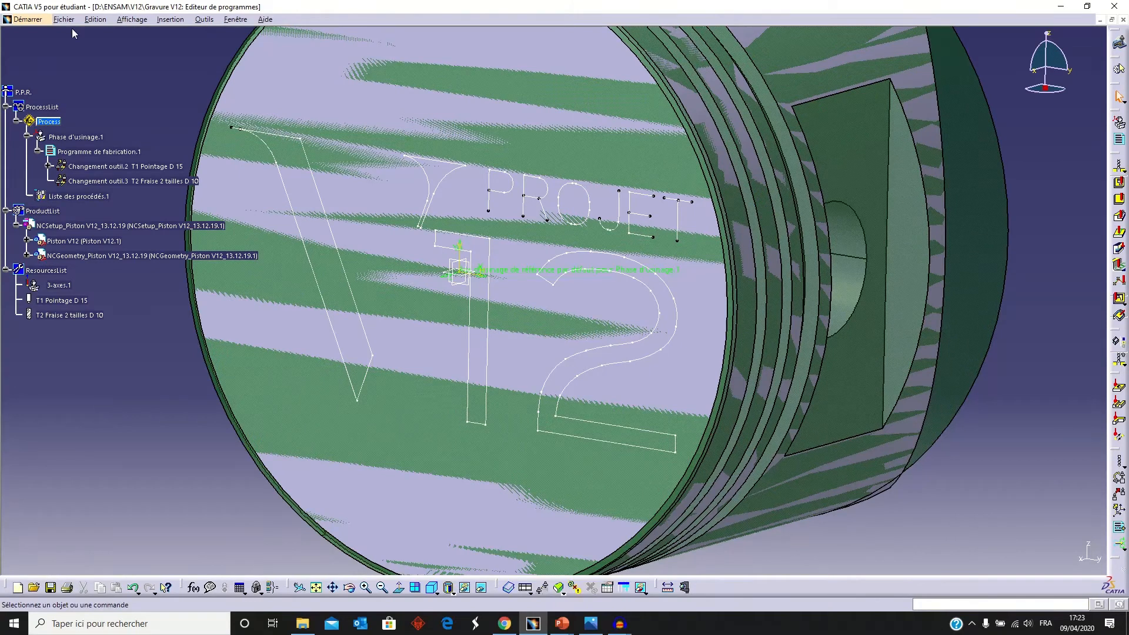
- Open Phase d'usinage.1 for editing and accept the 3-axes.1 machine definition
double_click(59, 140)
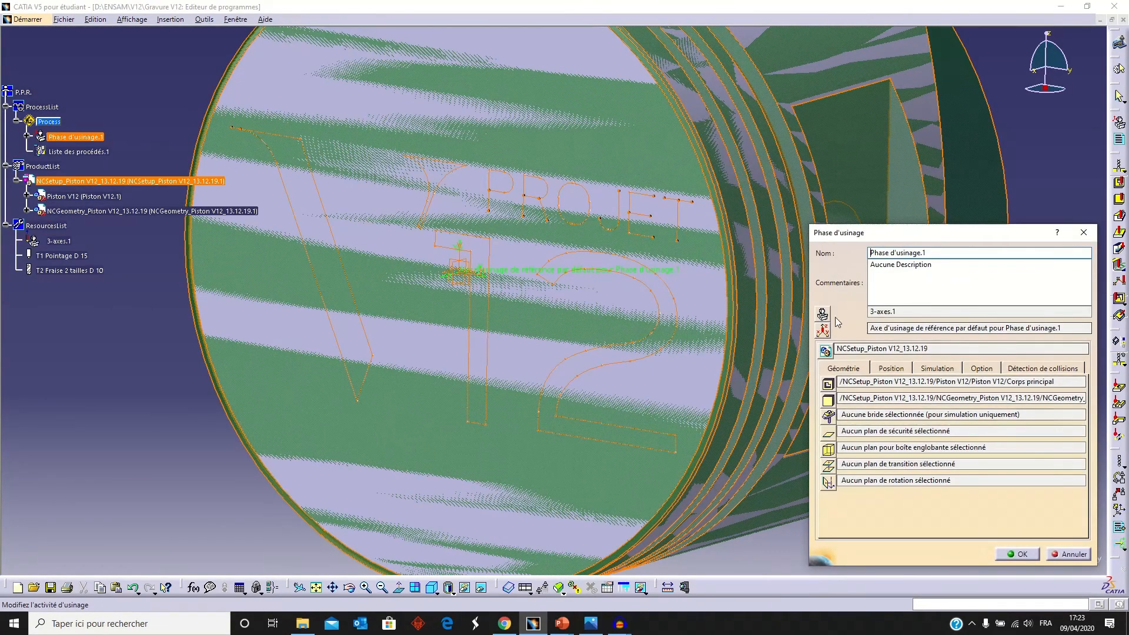
left_click(823, 315)
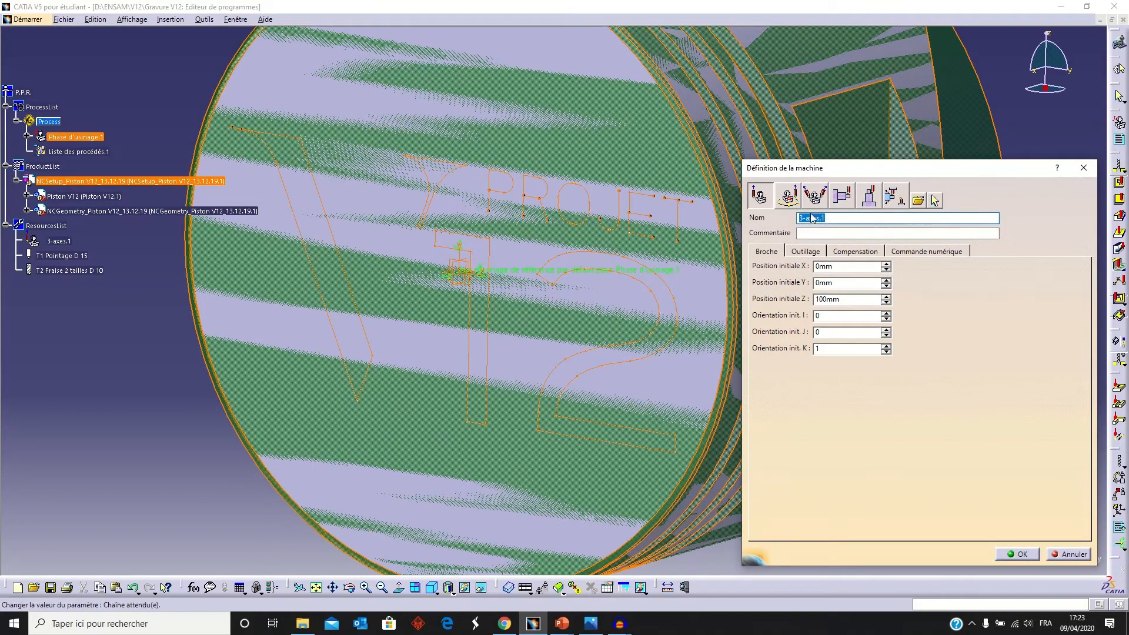
left_click(1019, 553)
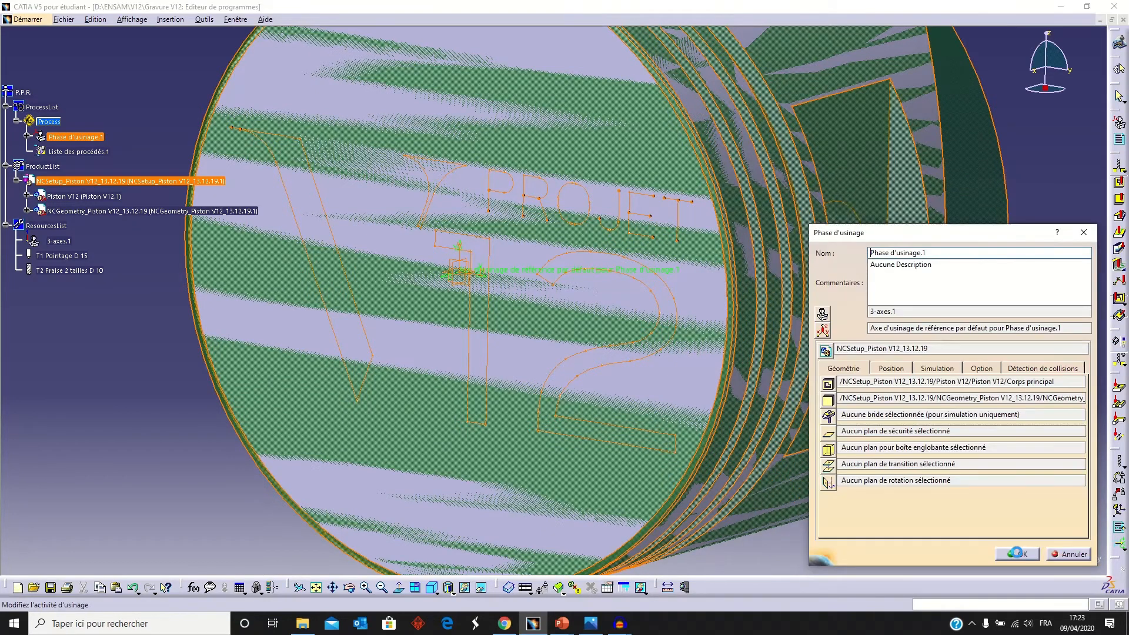
- Define the phase's reference machining axis with its origin on the crown's circular edge and its Z direction normal to the crown
left_click(824, 330)
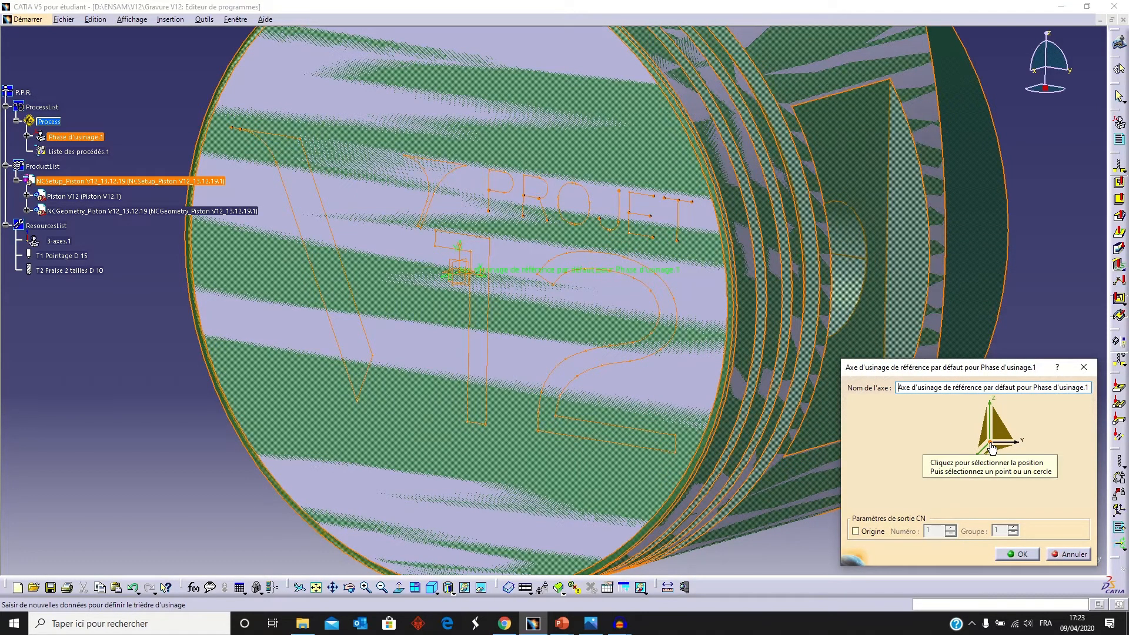
left_click(991, 445)
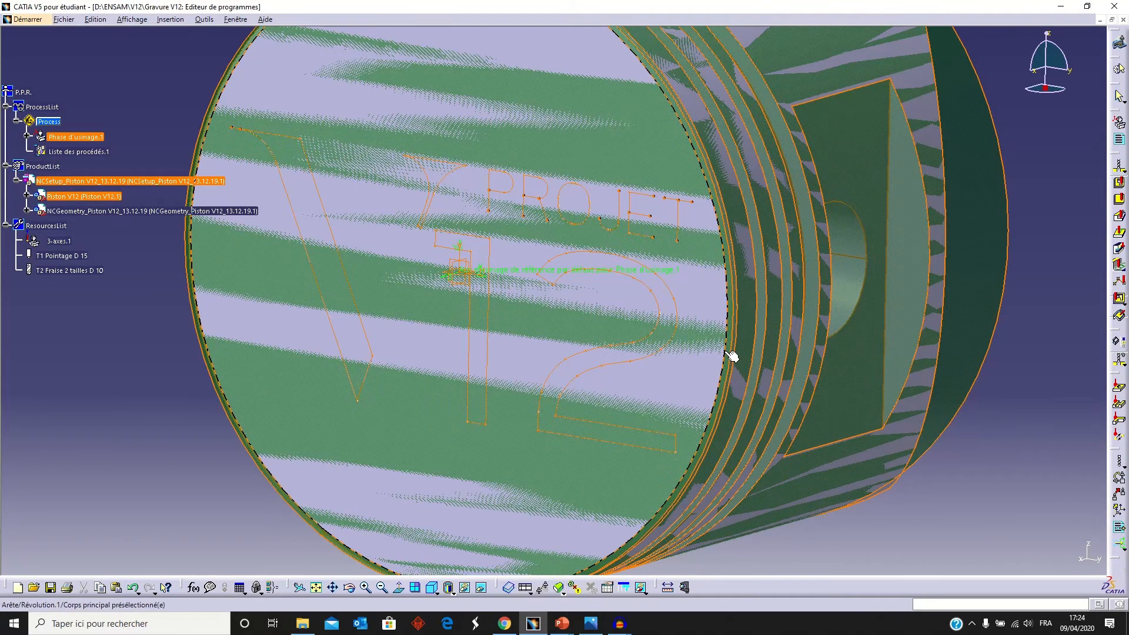
left_click(731, 356)
left_click(994, 415)
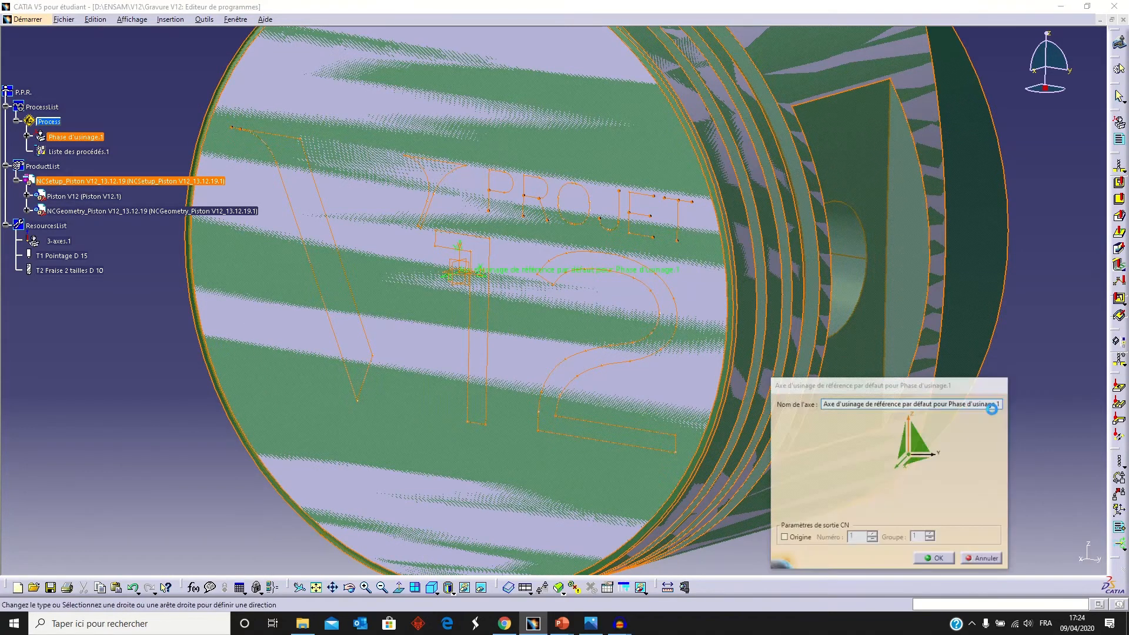
left_click(612, 149)
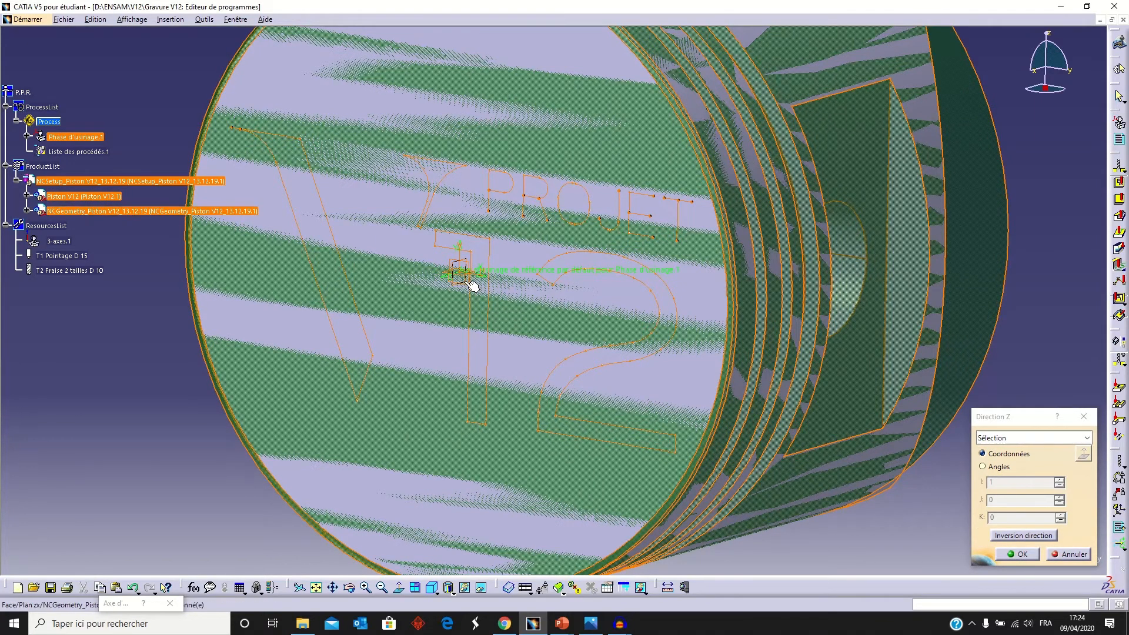
left_click(1019, 534)
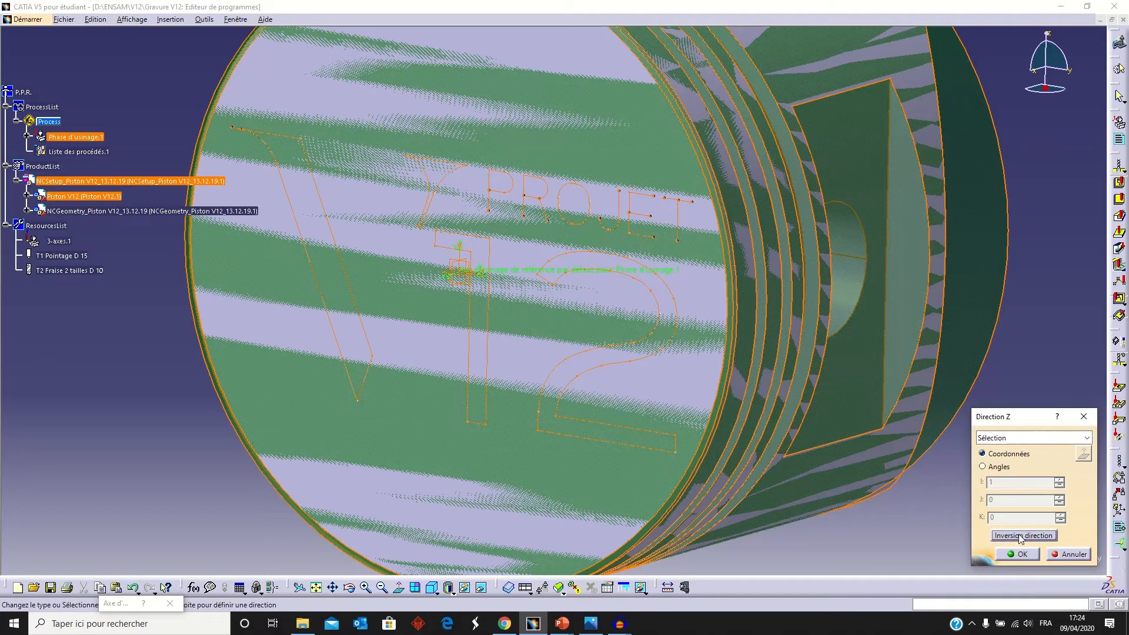
left_click(1022, 554)
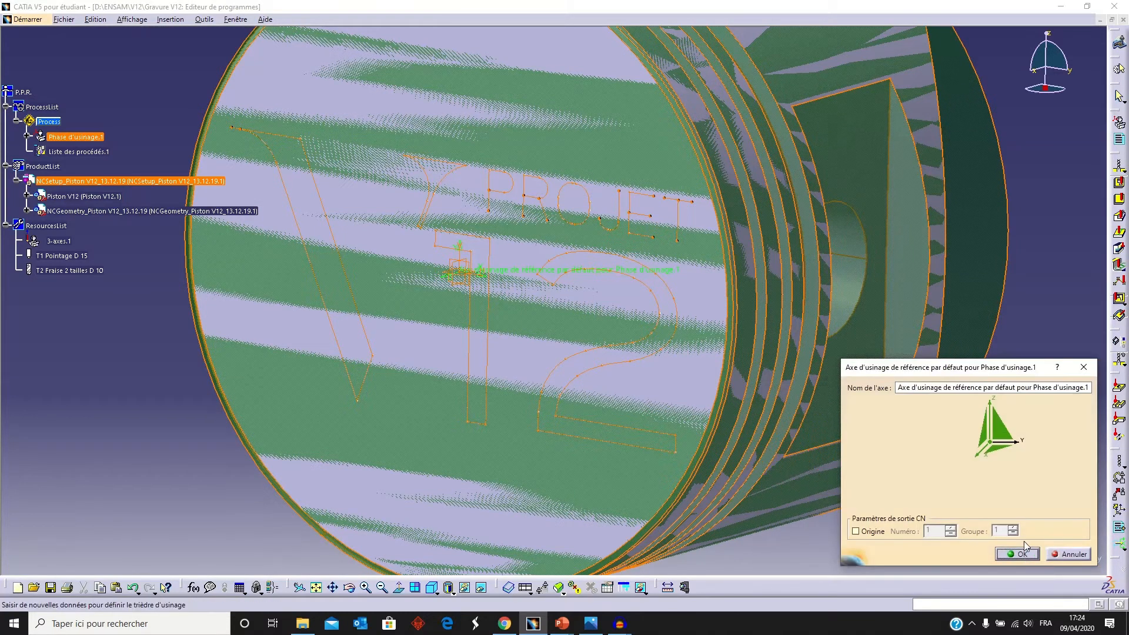
left_click(1022, 554)
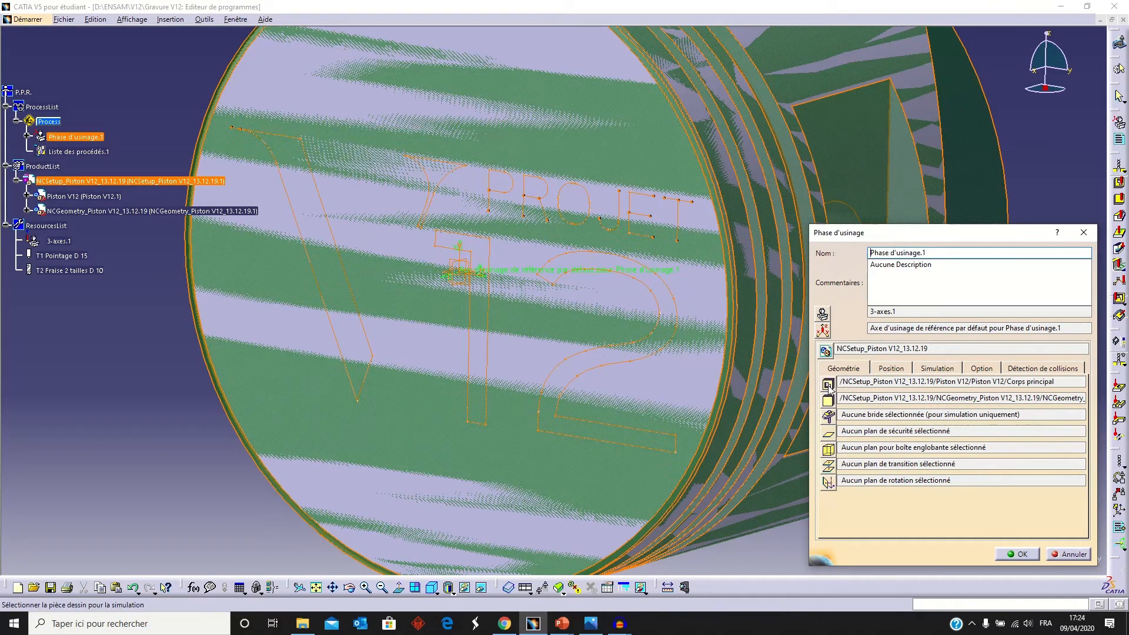
- Select the Corps principal of Piston V12 as the machining phase's design part
left_click(828, 386)
left_click(26, 196)
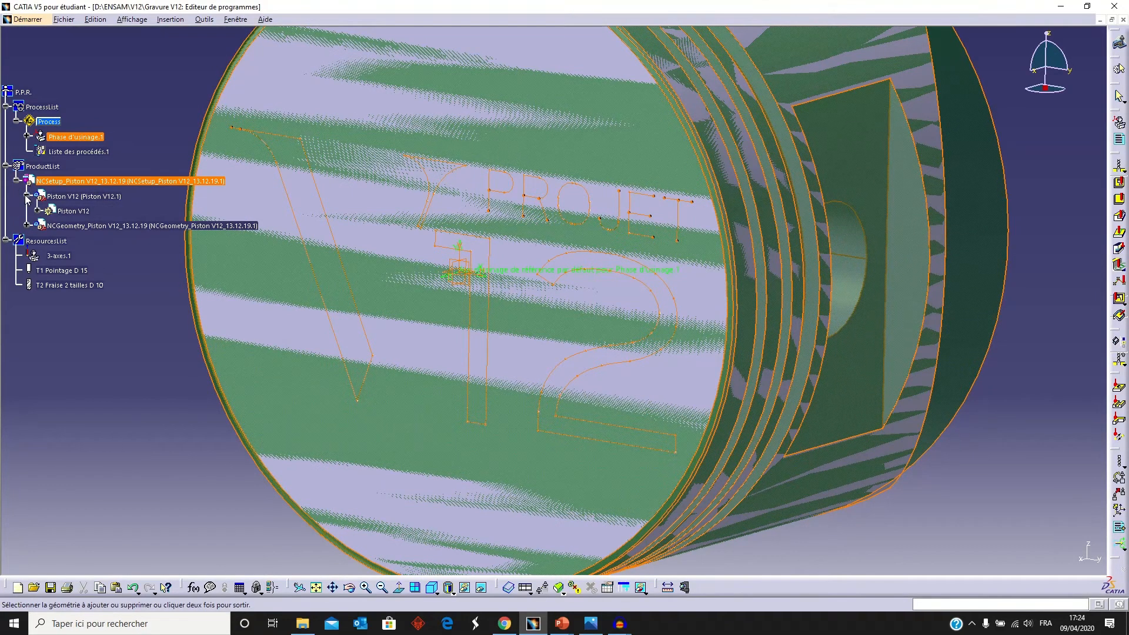
left_click(38, 211)
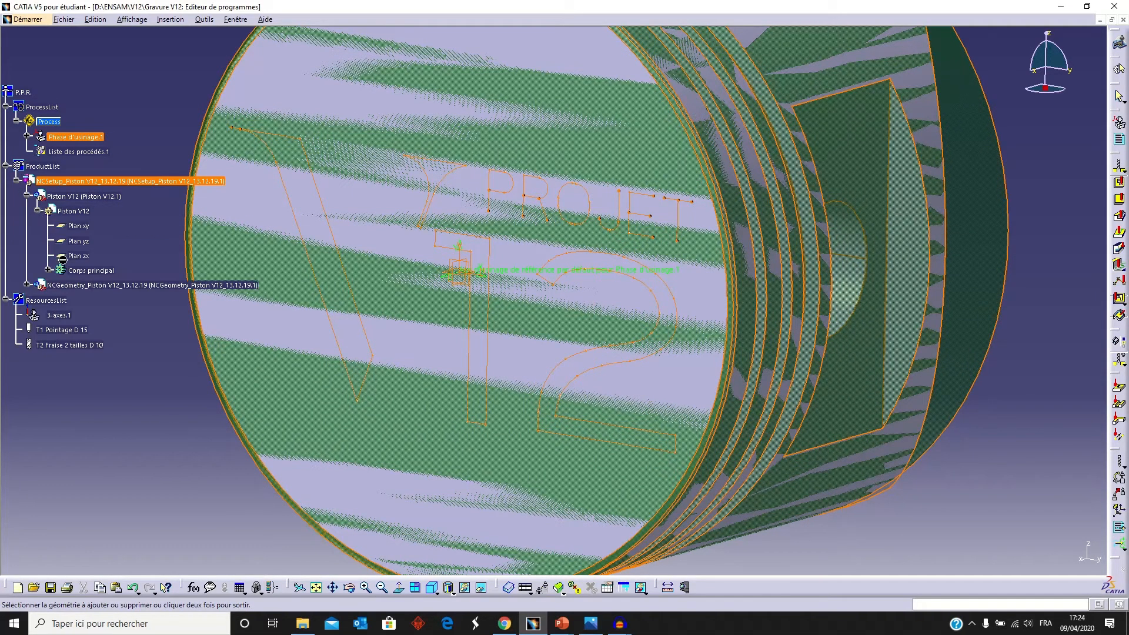
left_click(75, 275)
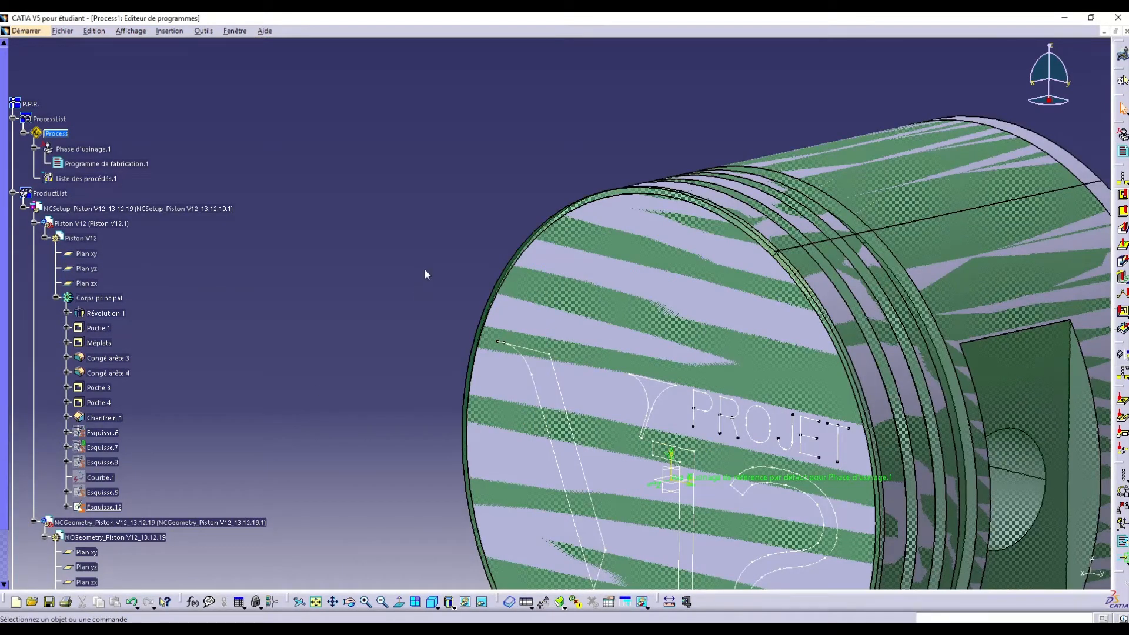
- Add a Suivi de courbe operation to Programme de fabrication.1 and select the closed contour of the V's thick stroke as its guide
left_click(123, 163)
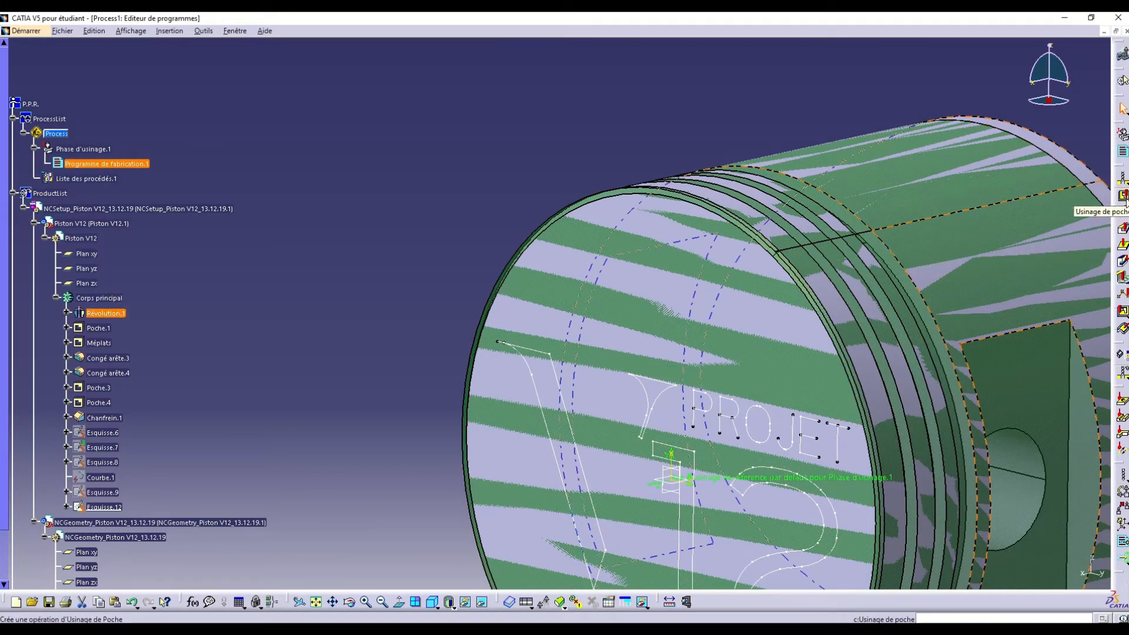
left_click(1123, 247)
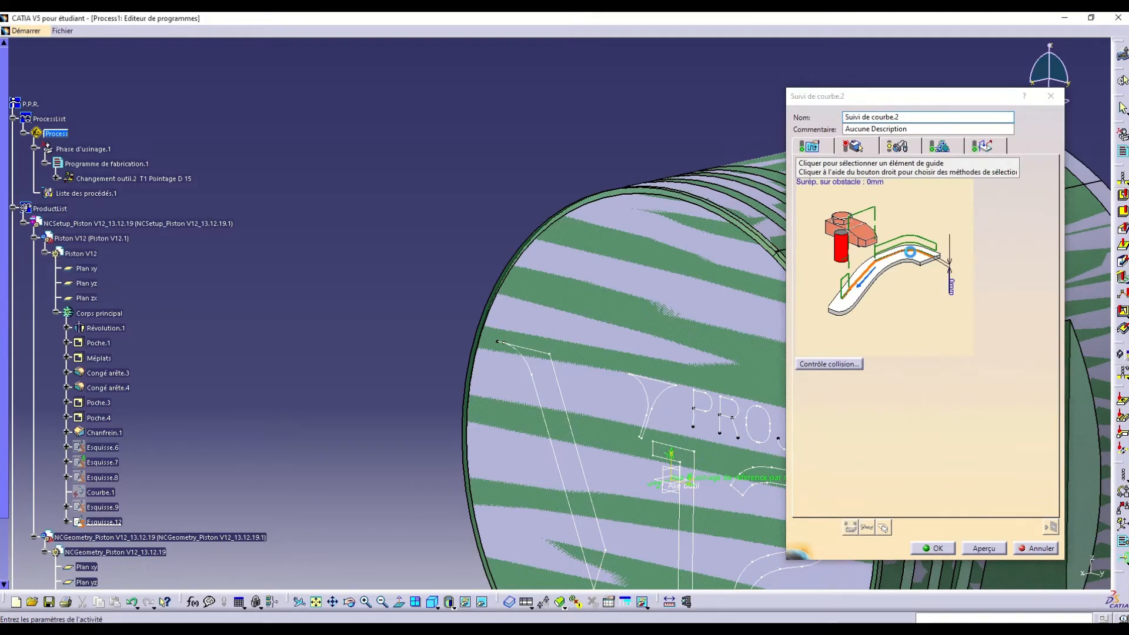
left_click(912, 259)
left_click(582, 444)
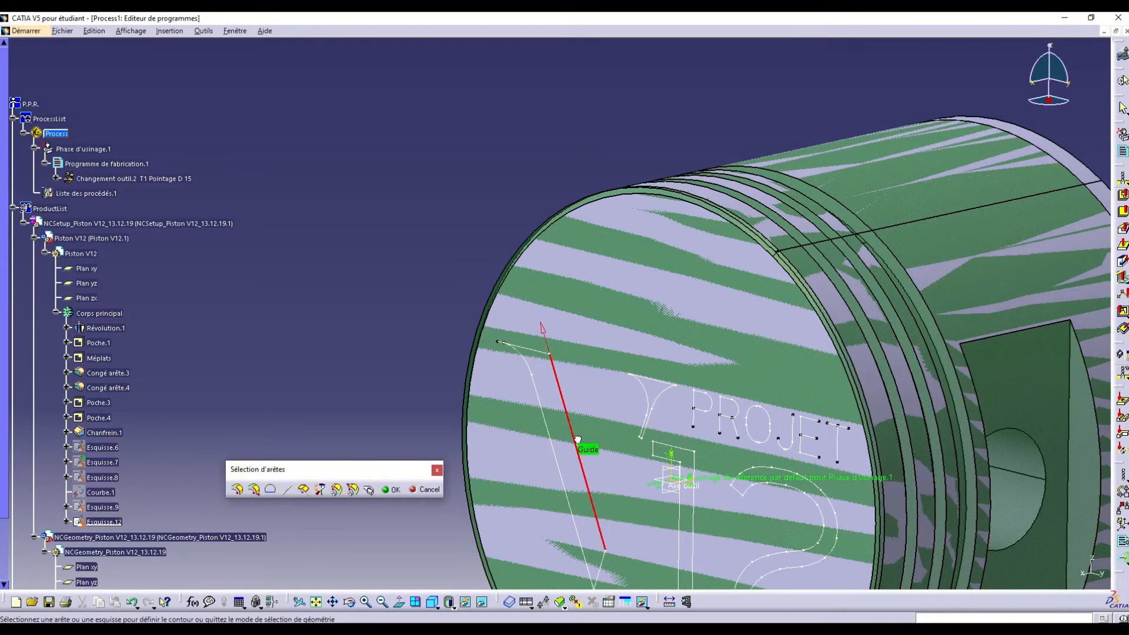
left_click(607, 564)
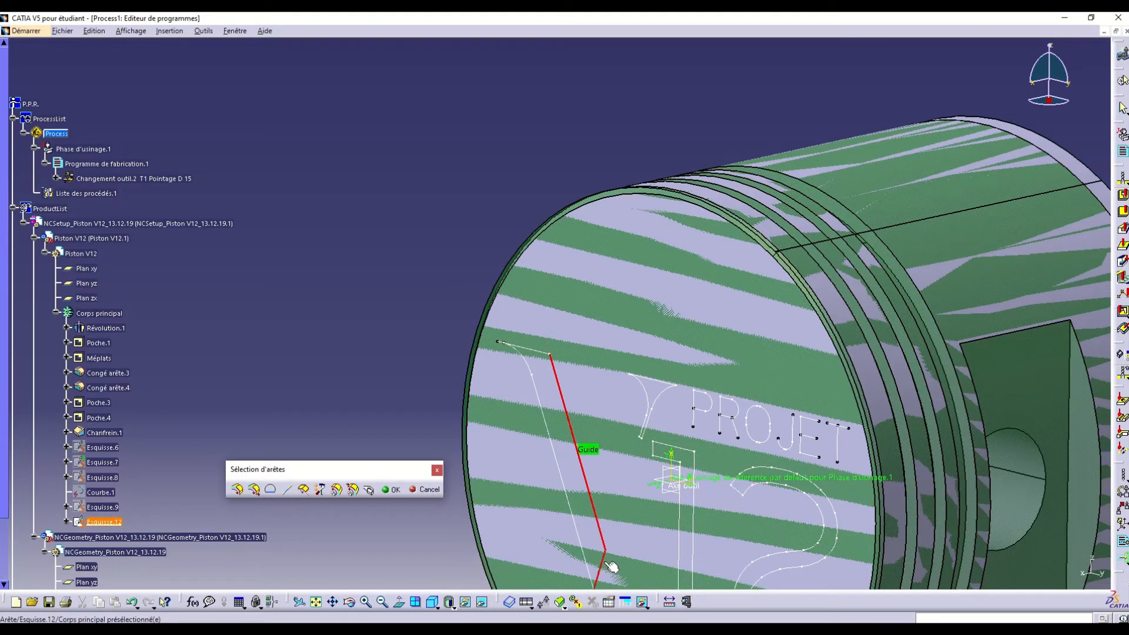
left_click(582, 527)
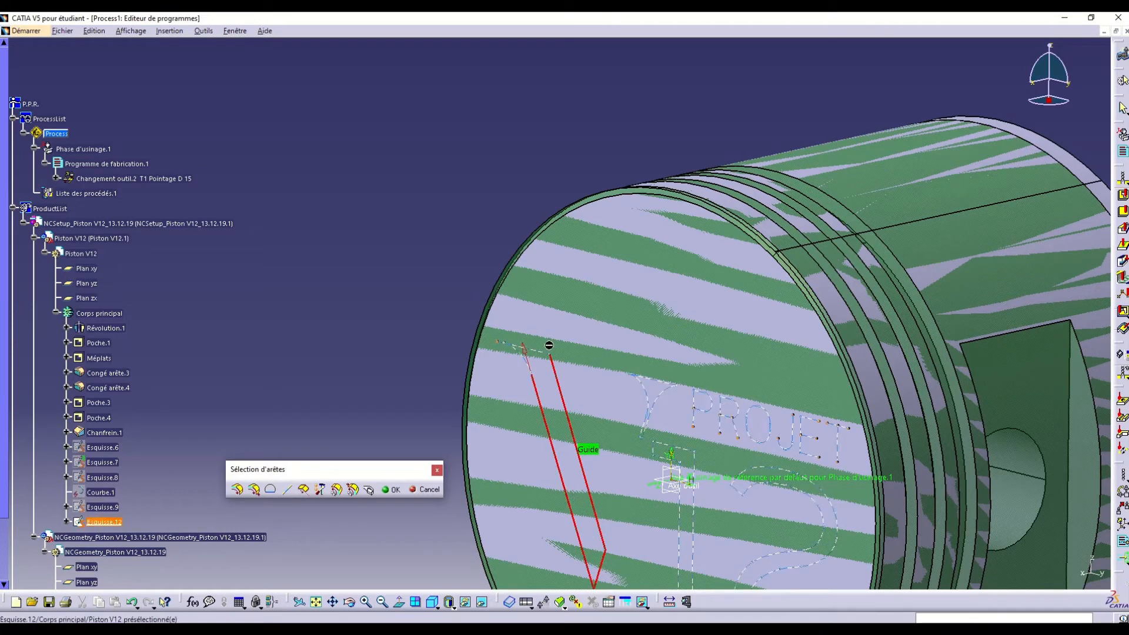
left_click(538, 352)
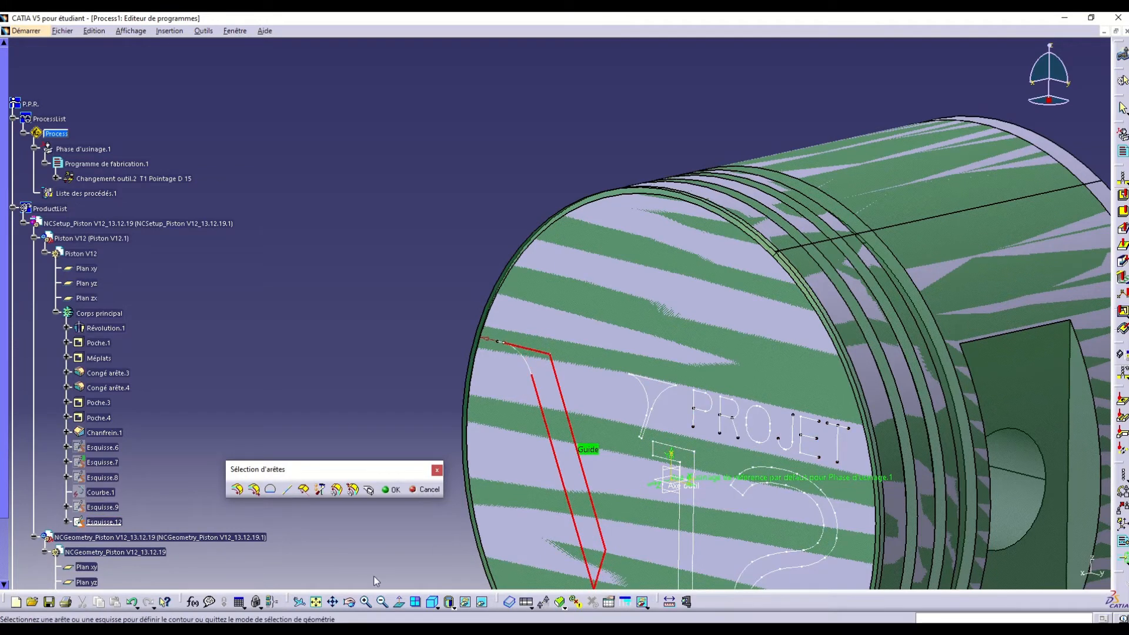
left_click(364, 602)
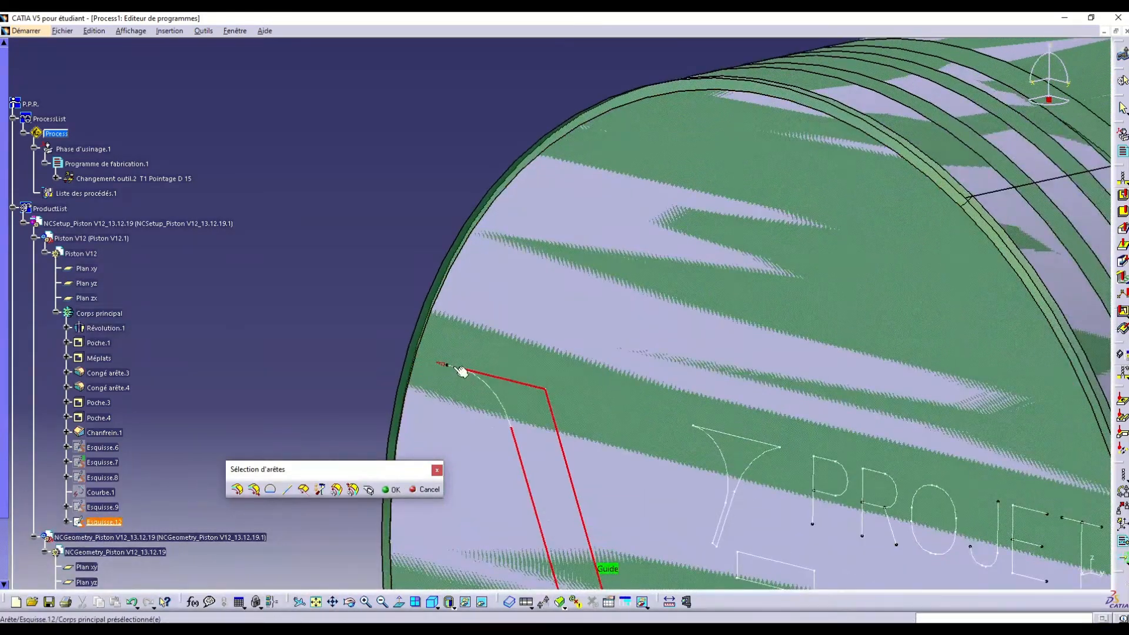
left_click(456, 369)
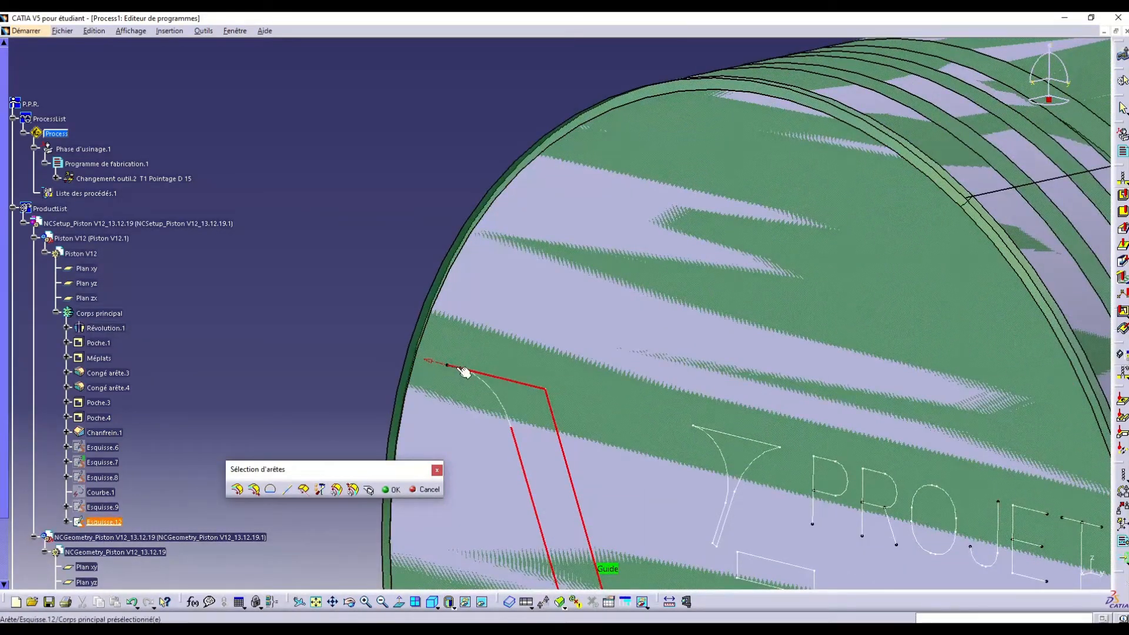
left_click(491, 387)
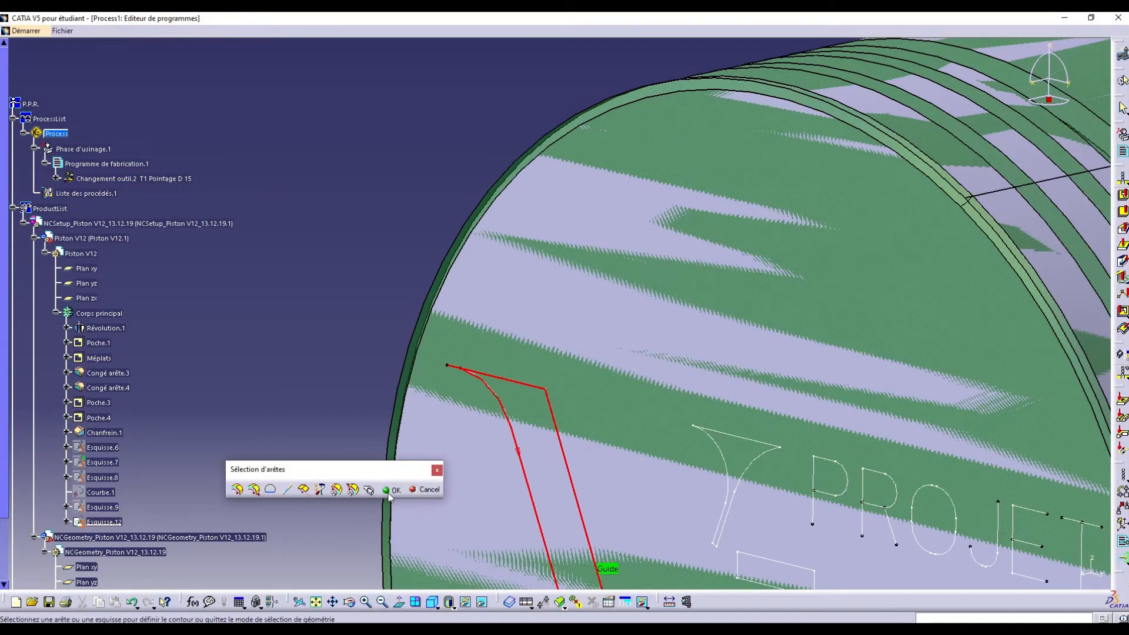
left_click(390, 491)
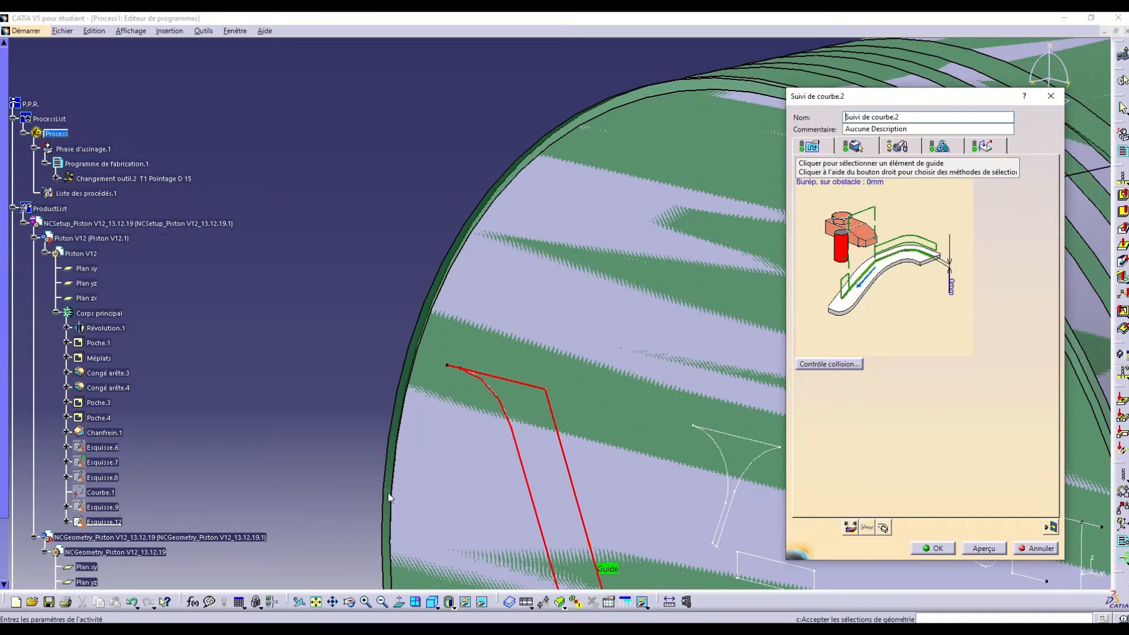
- Set the curve-following operation's axial offset (Surép. axiale 1) to -0.03 mm
double_click(953, 292)
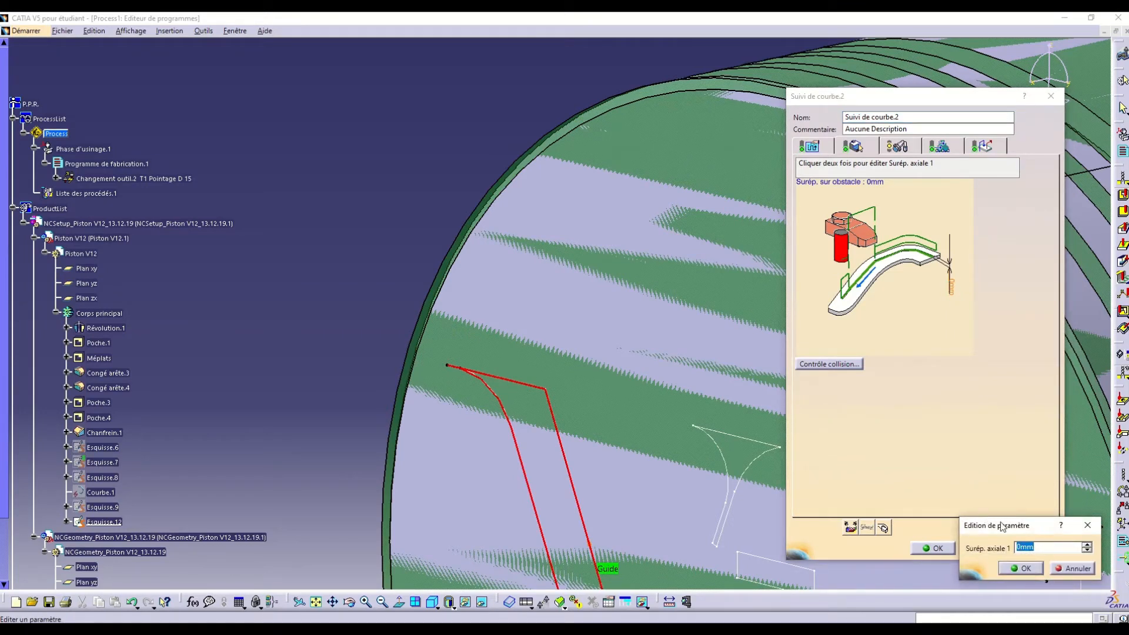
left_click_drag(1009, 528, 800, 507)
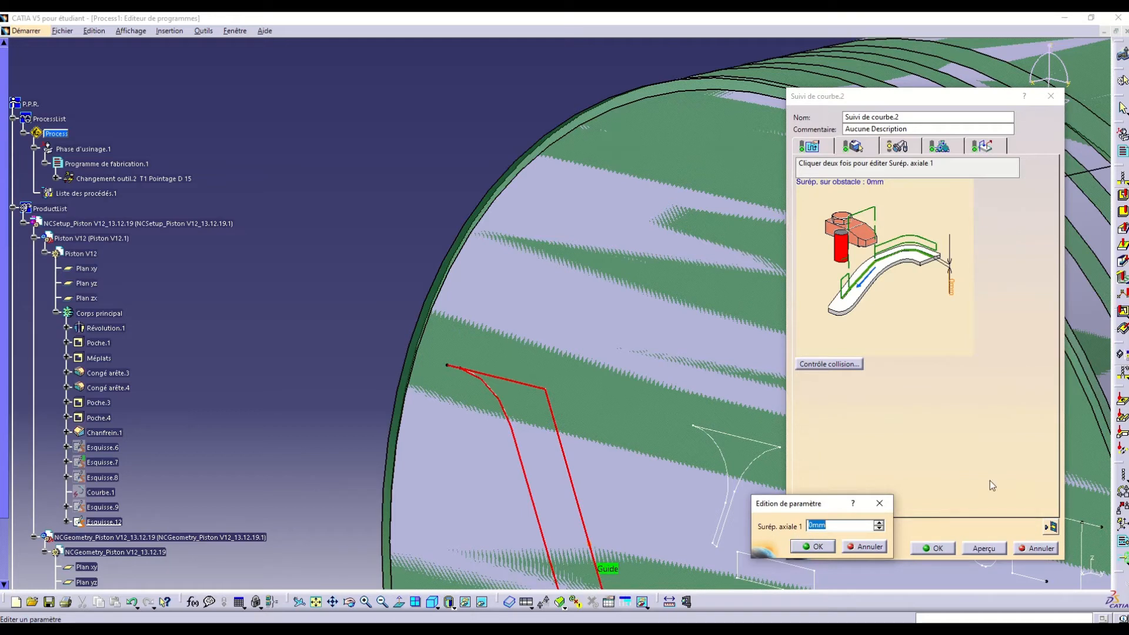
type("-0.03")
left_click(817, 548)
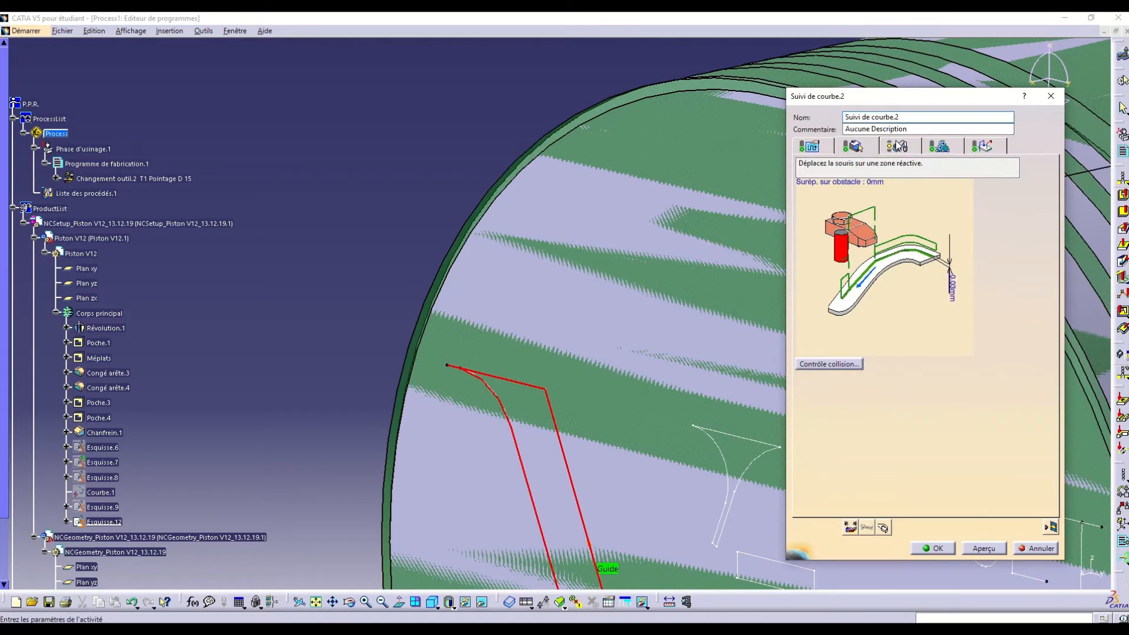
- Activate the curve-following operation's Approche macro and add an axial path up to the piston crown's flat face
left_click(908, 148)
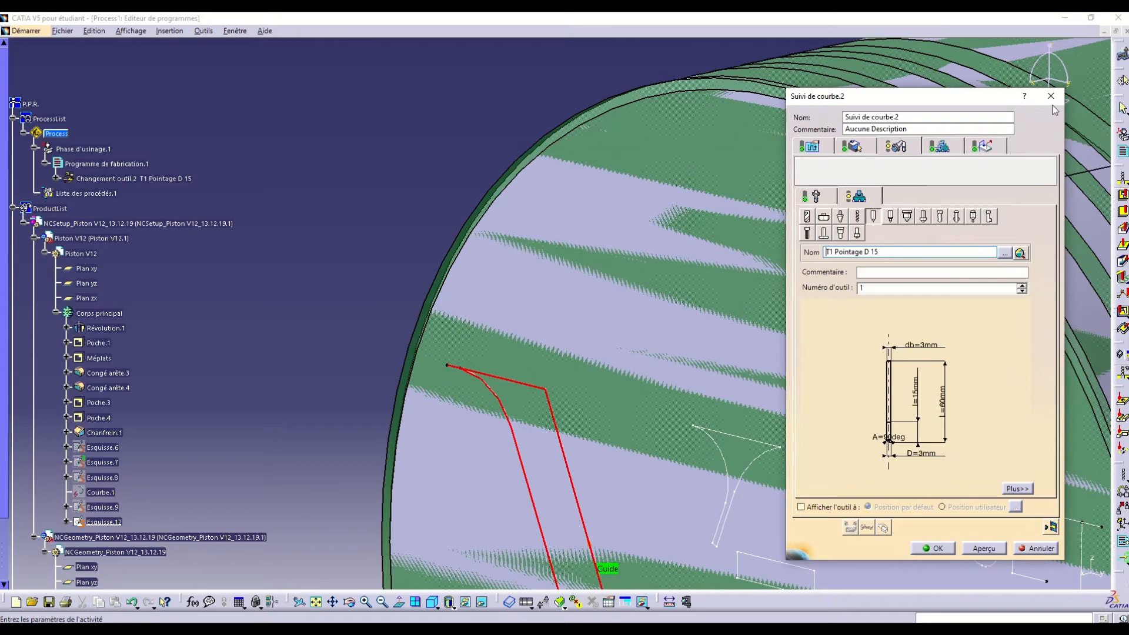
left_click(993, 148)
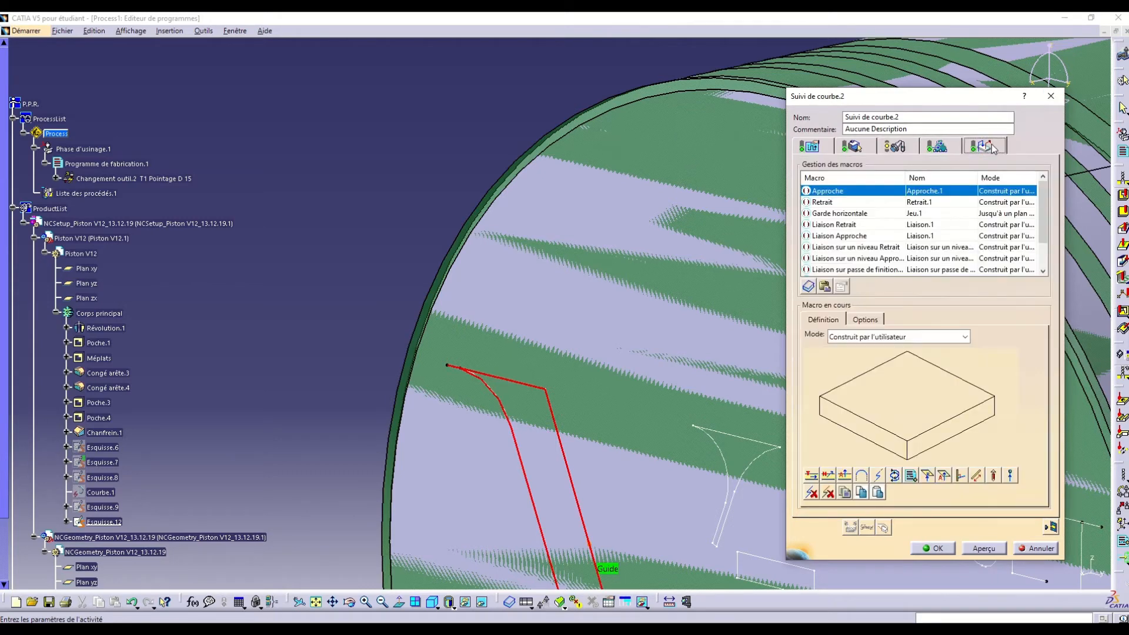
right_click(925, 196)
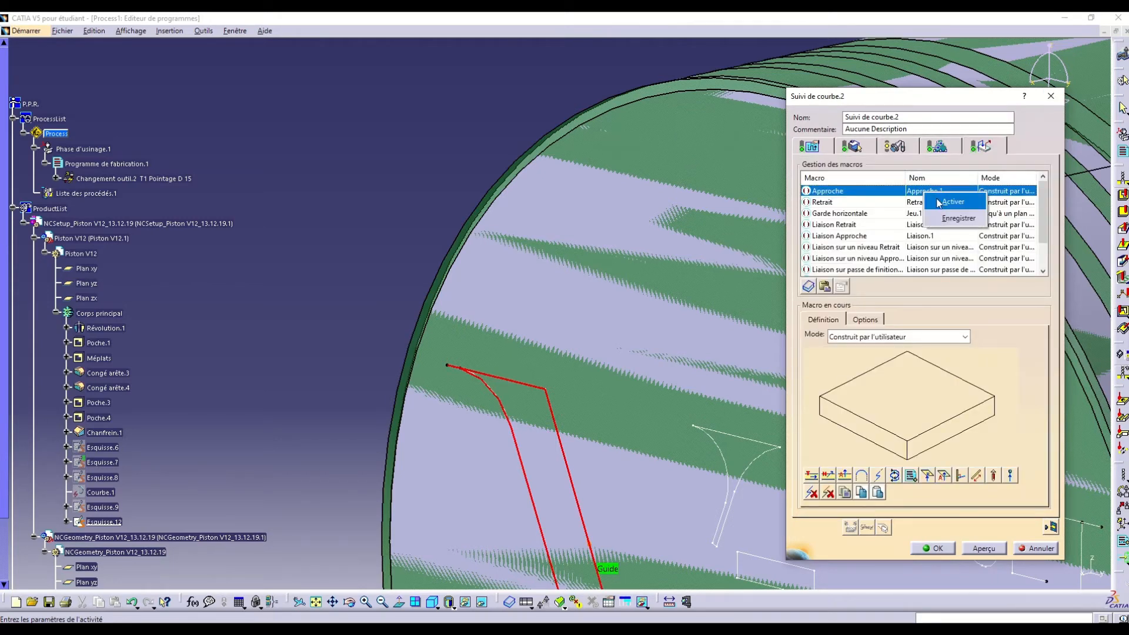
left_click(939, 202)
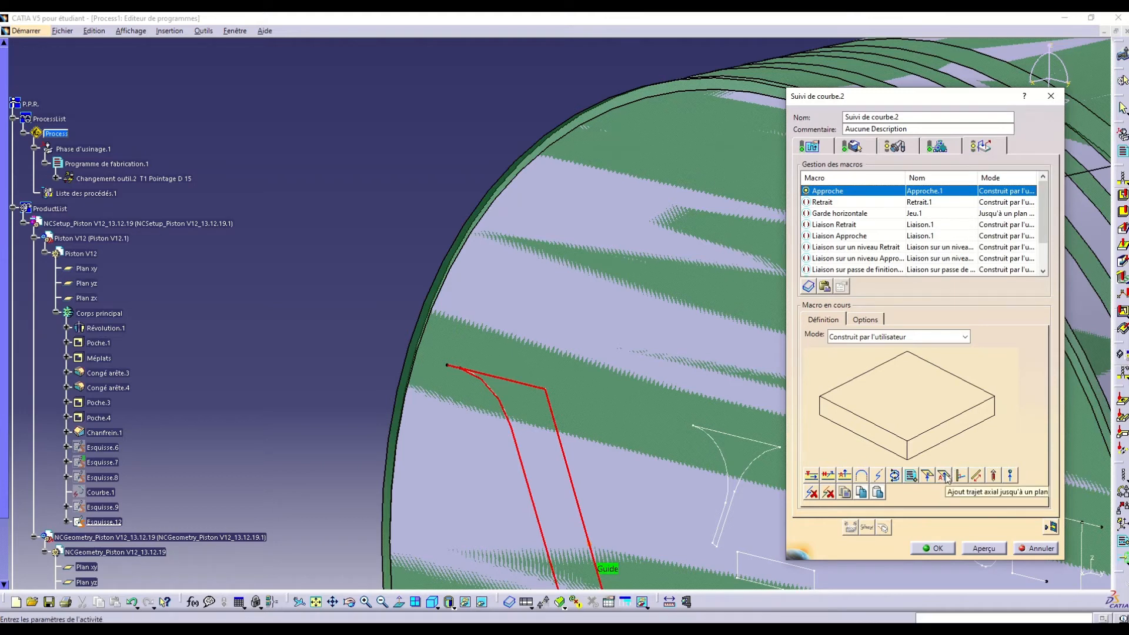
left_click(945, 476)
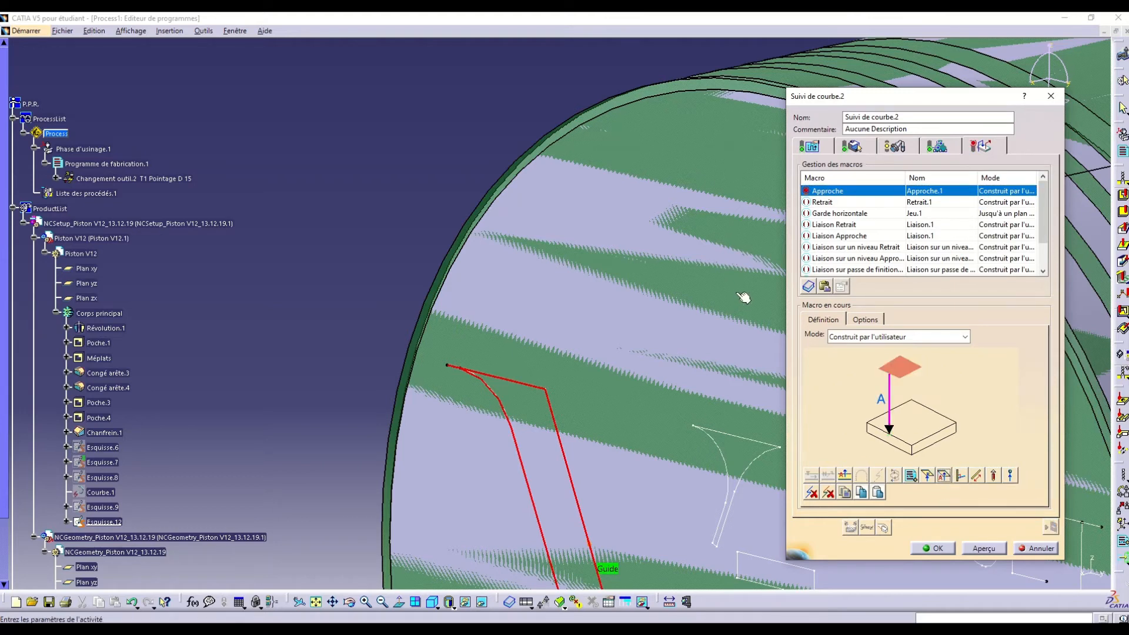
left_click(895, 369)
left_click(685, 285)
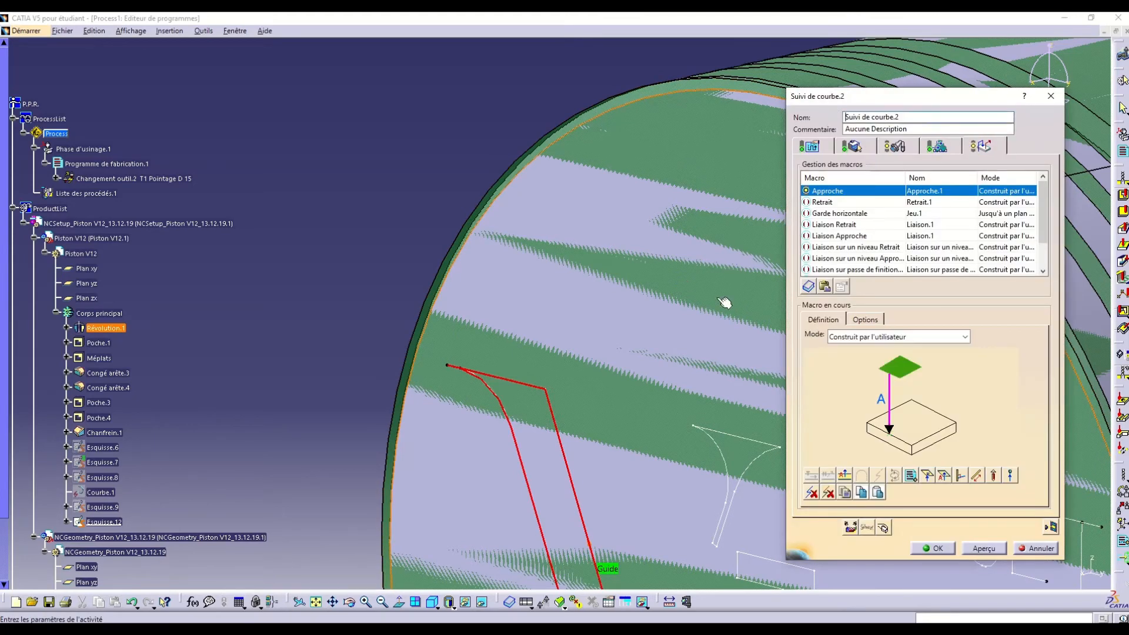
- Add an axial motion to the Approche macro and set its distance to 3 mm
left_click(846, 477)
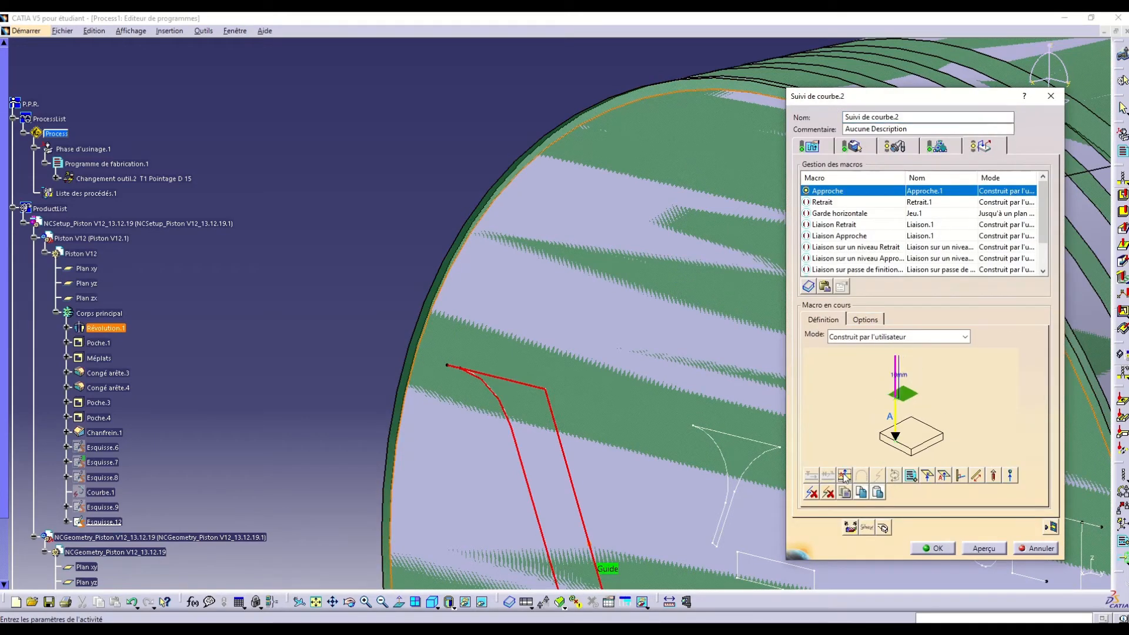
double_click(898, 376)
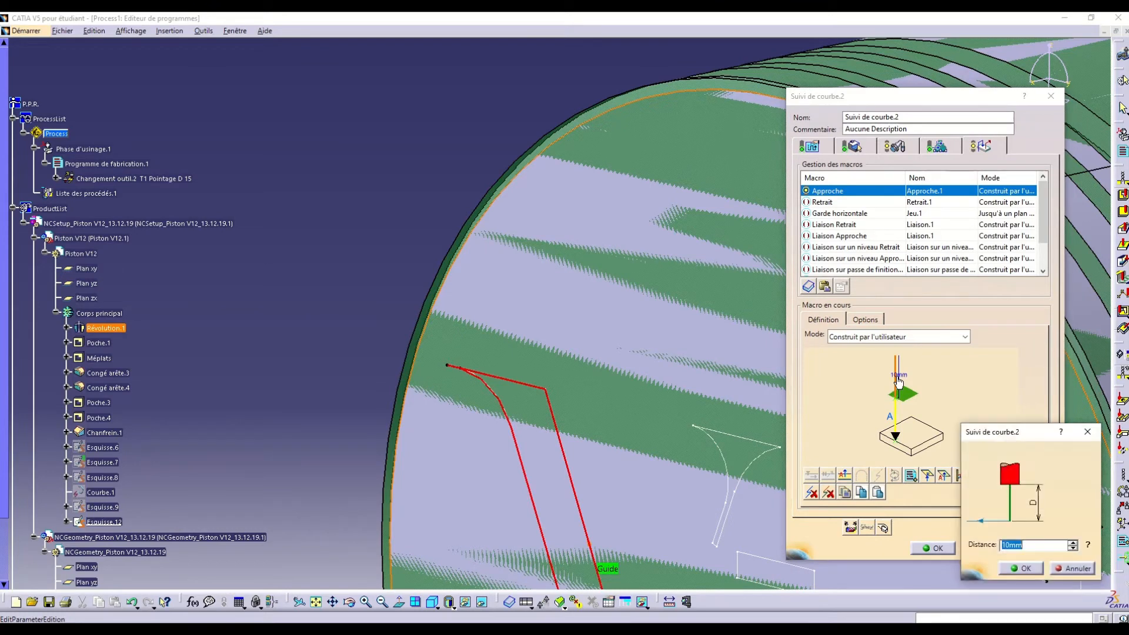
type("3")
left_click(1027, 569)
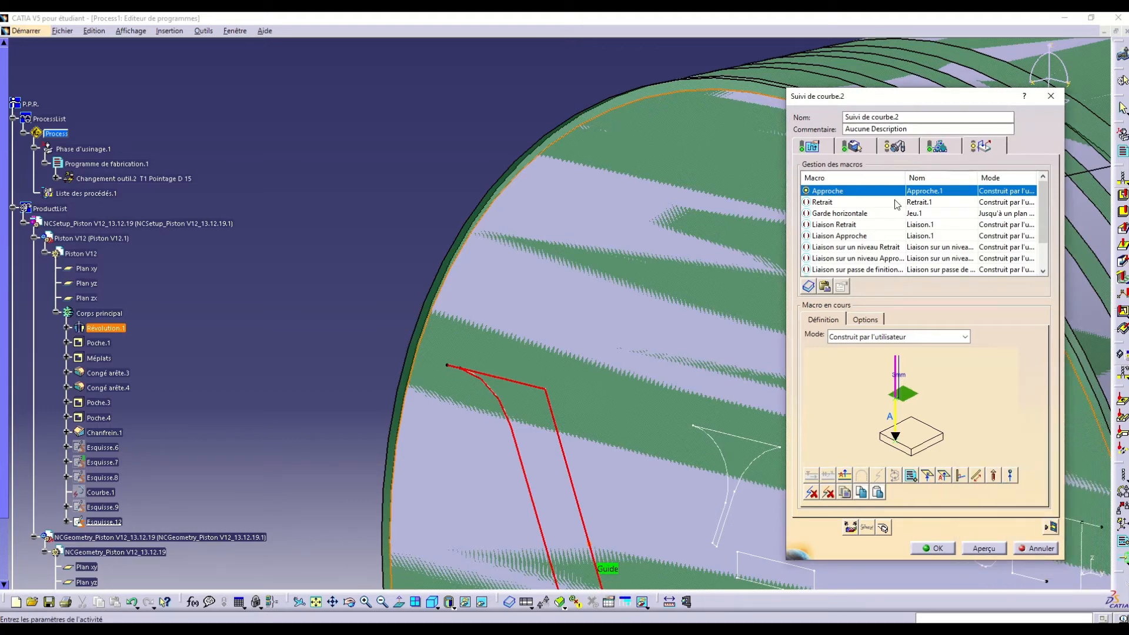
- Activate the Retrait macro and add an axial path up to the piston crown's flat face
right_click(867, 204)
left_click(894, 211)
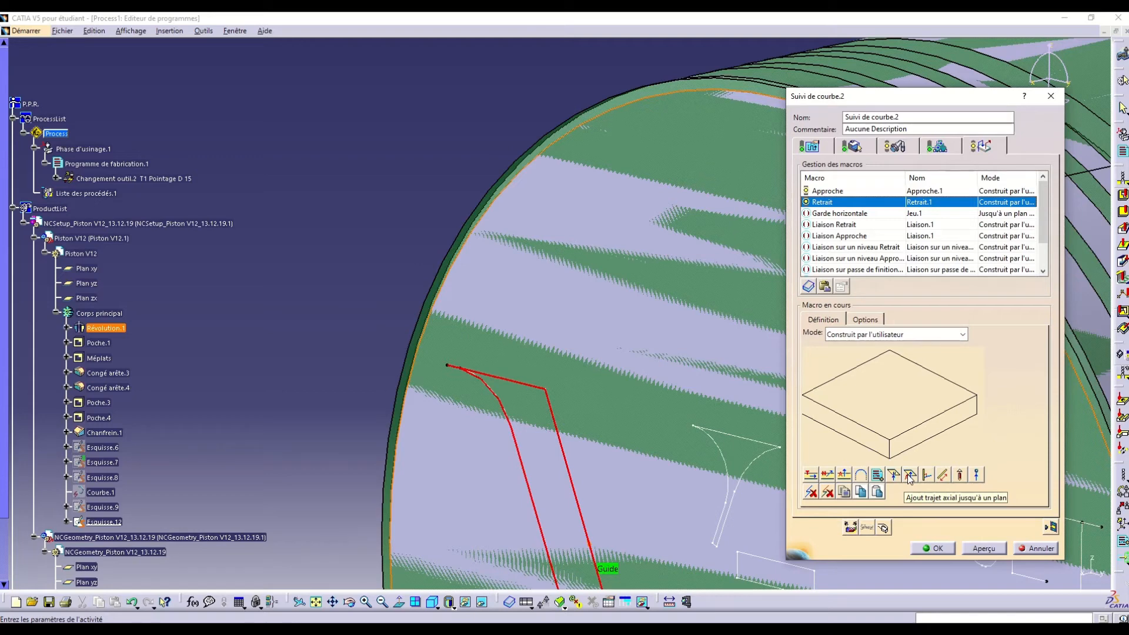
left_click(910, 478)
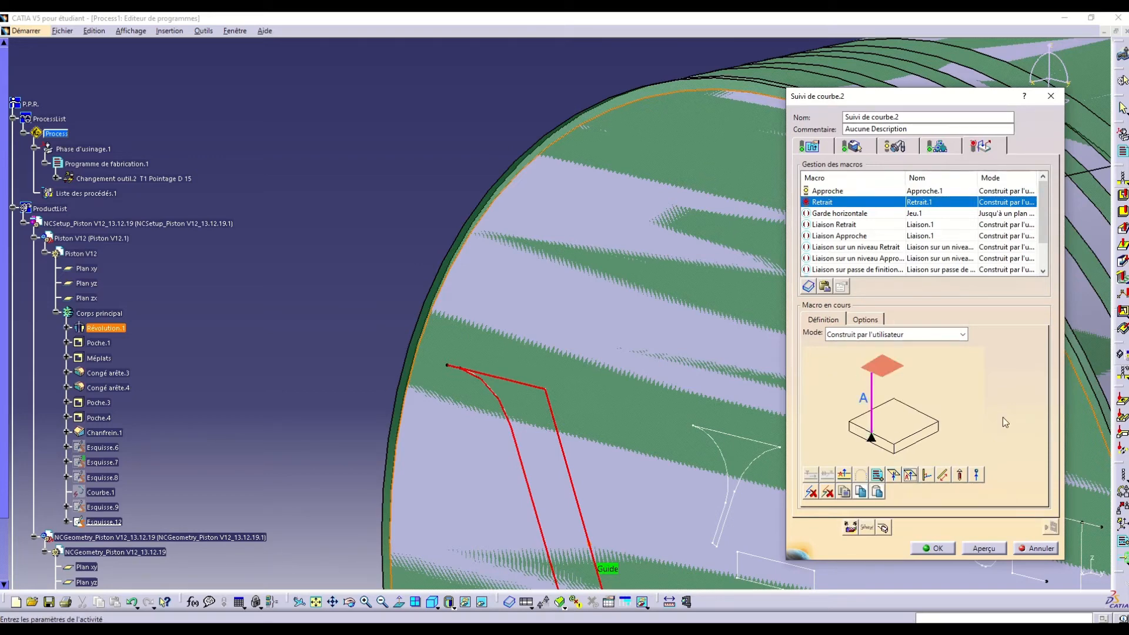
left_click(888, 367)
left_click(709, 300)
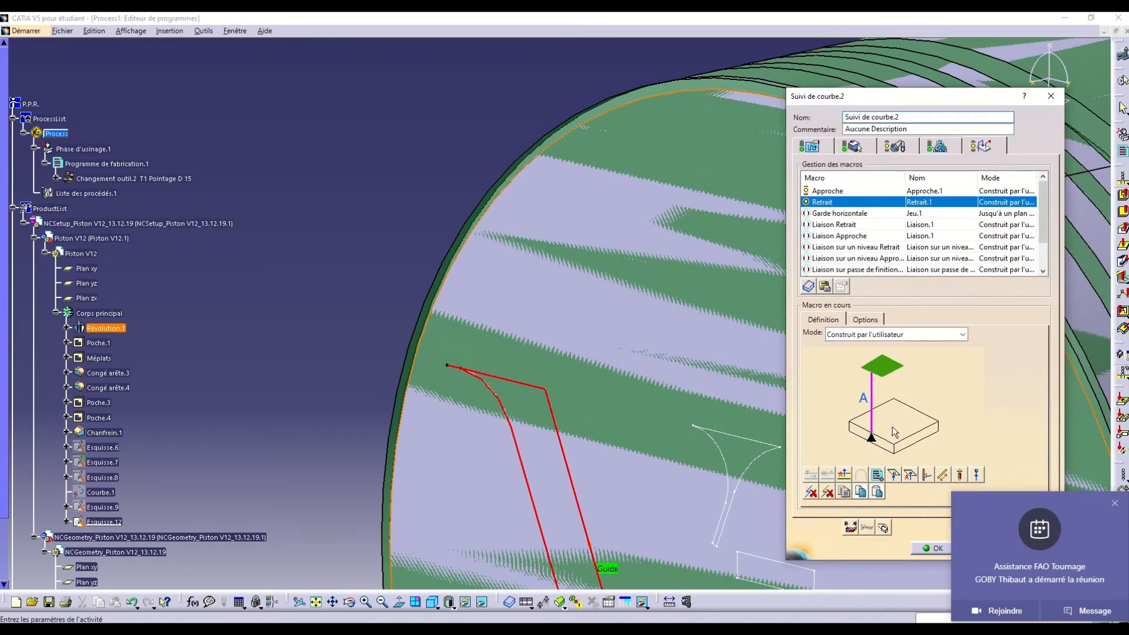
- Add an axial motion to the Retrait macro with a distance of 3 mm
left_click(848, 476)
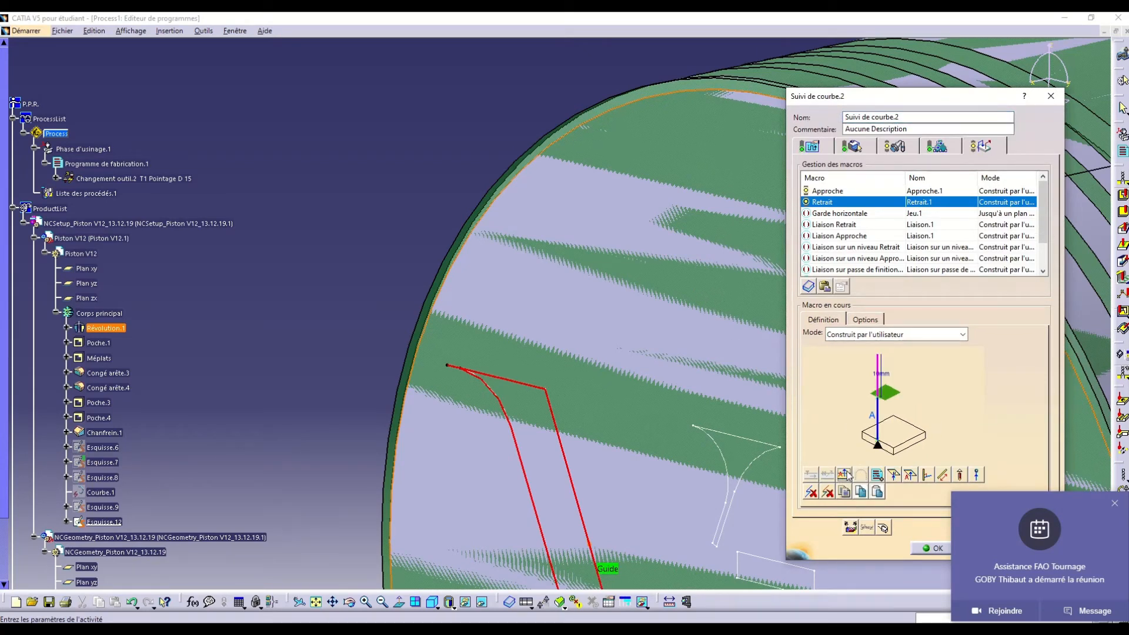
double_click(885, 372)
type("3")
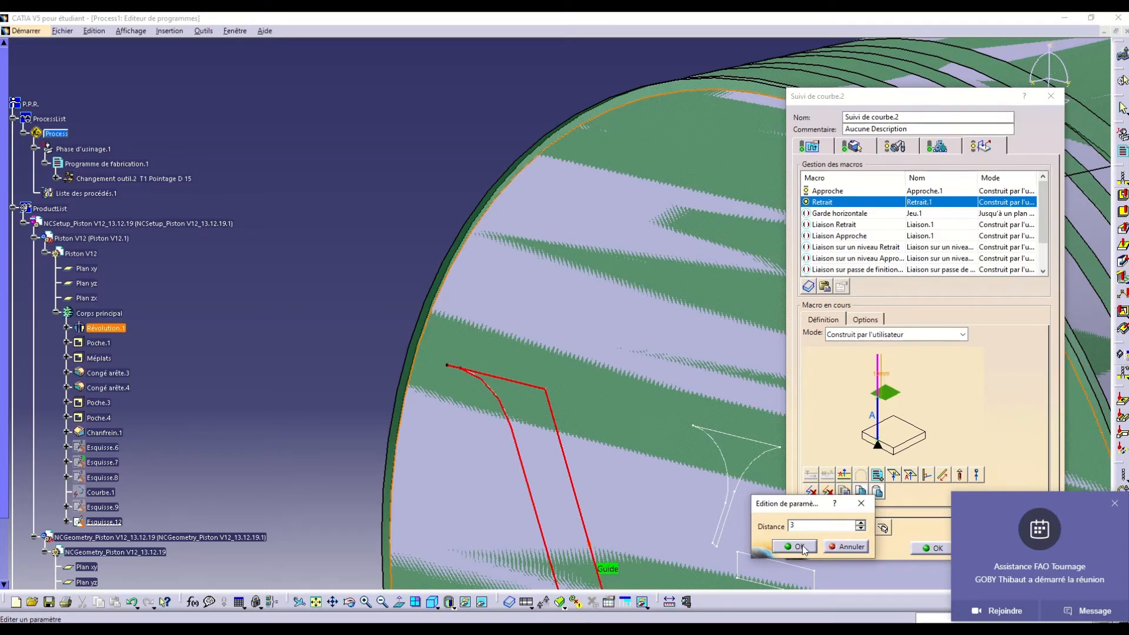
left_click(798, 547)
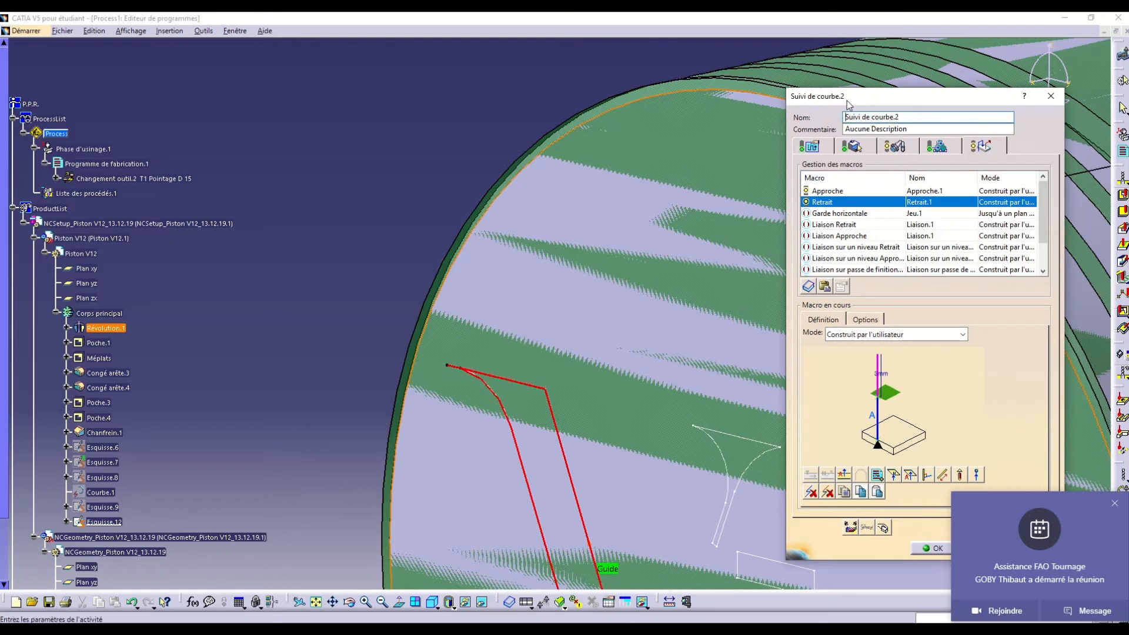
- Disable the automatic feed calculation, set the machining feed (Usinage) to 150 mm_mn, and validate the curve-following operation
left_click_drag(865, 95, 787, 88)
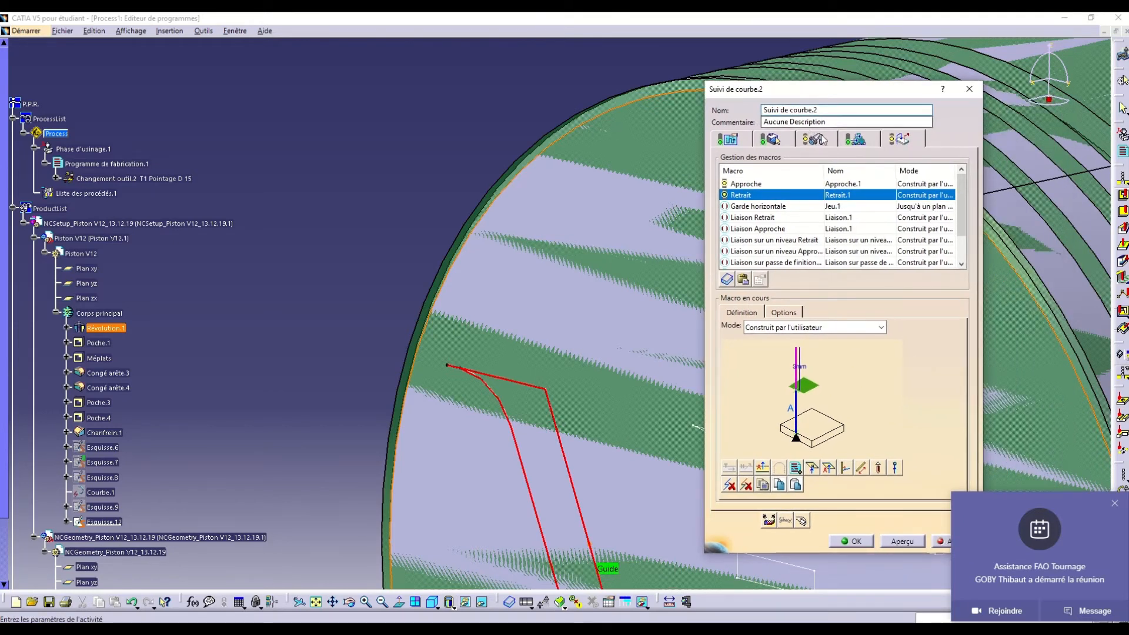
left_click(856, 140)
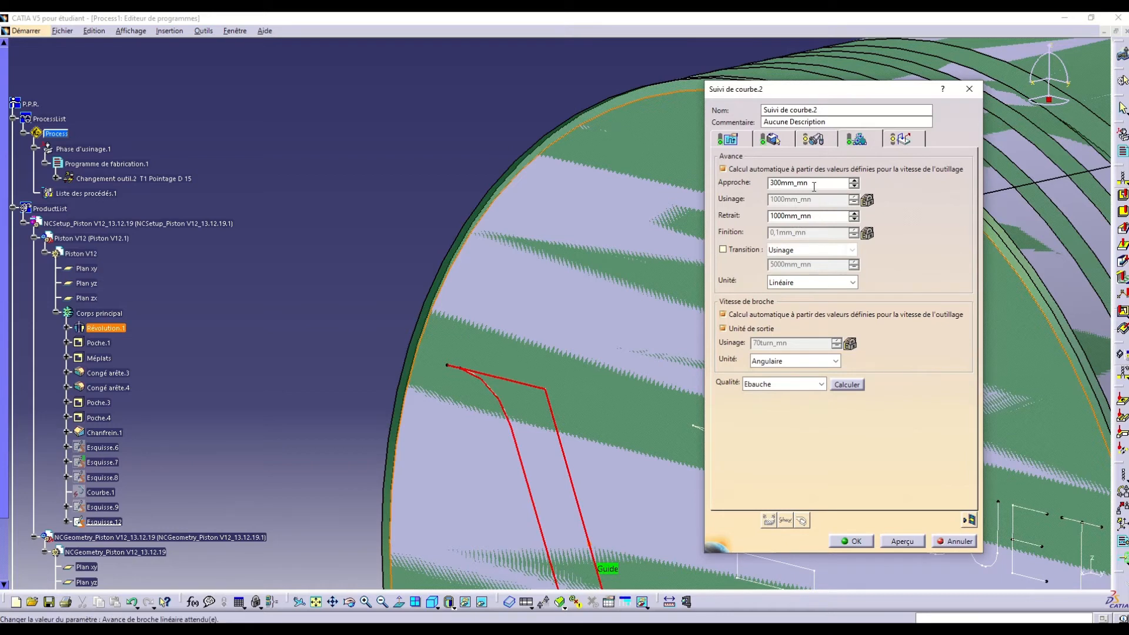
left_click(723, 169)
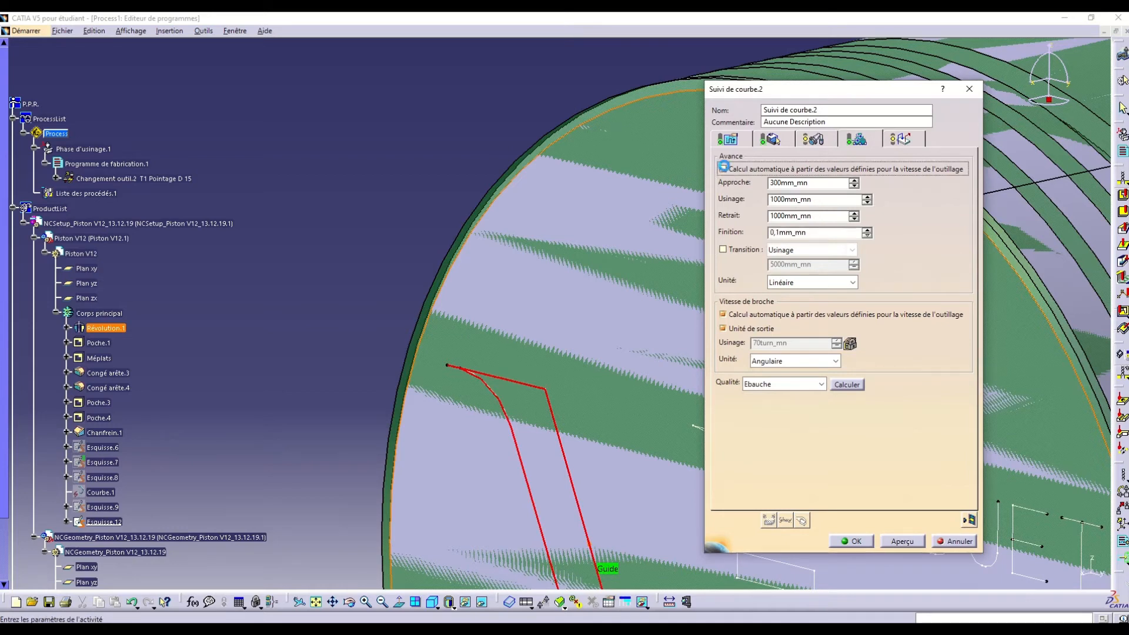
double_click(826, 200)
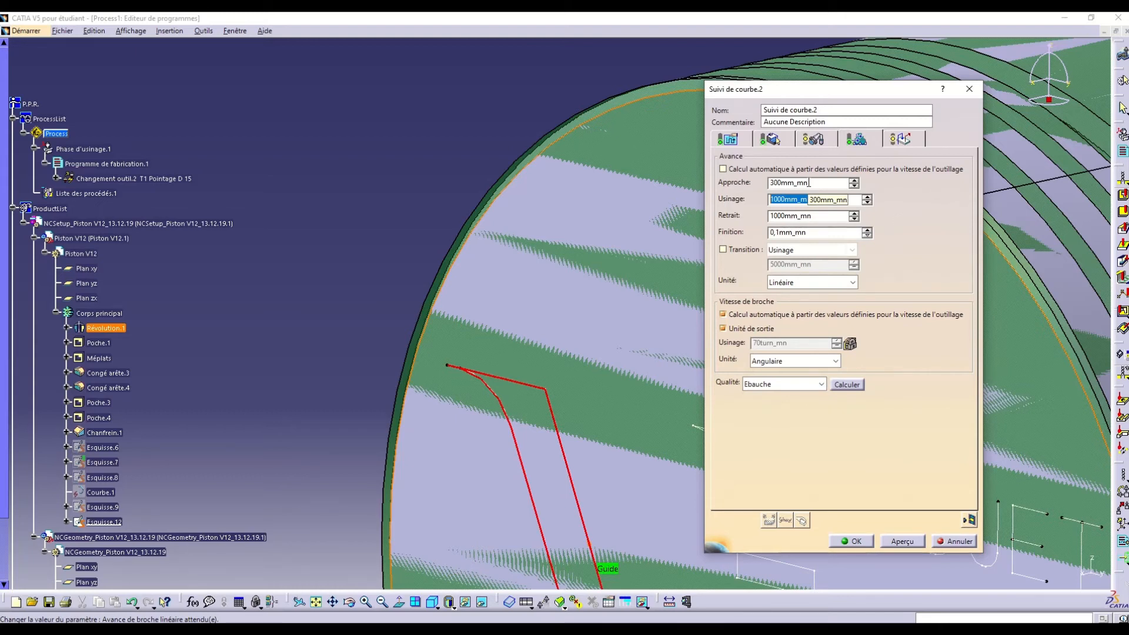
type("150")
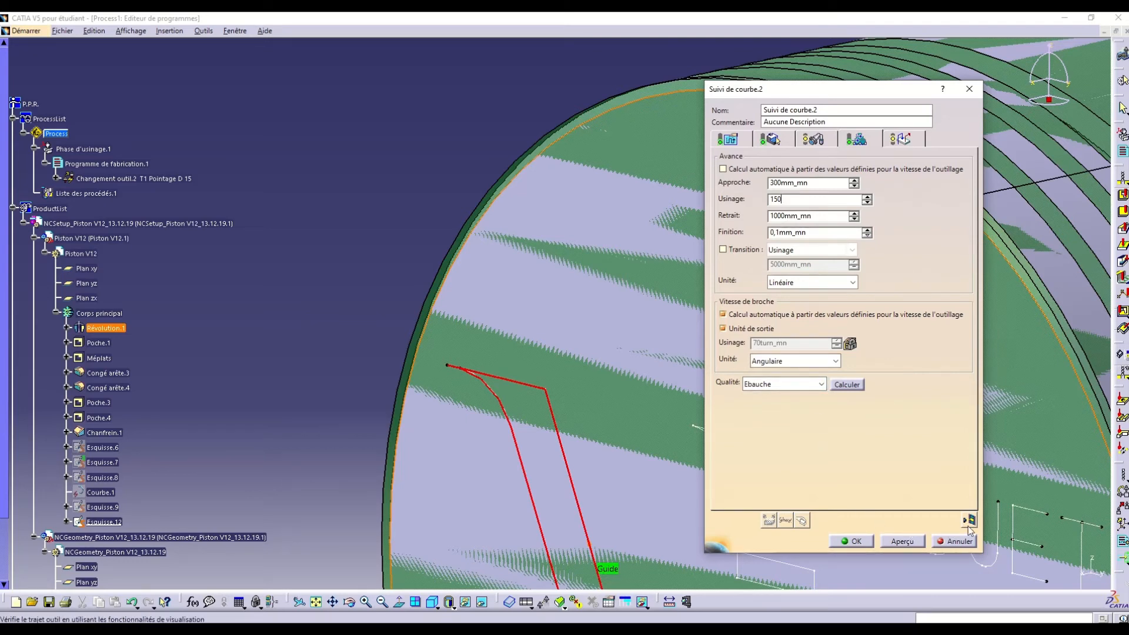
left_click(865, 542)
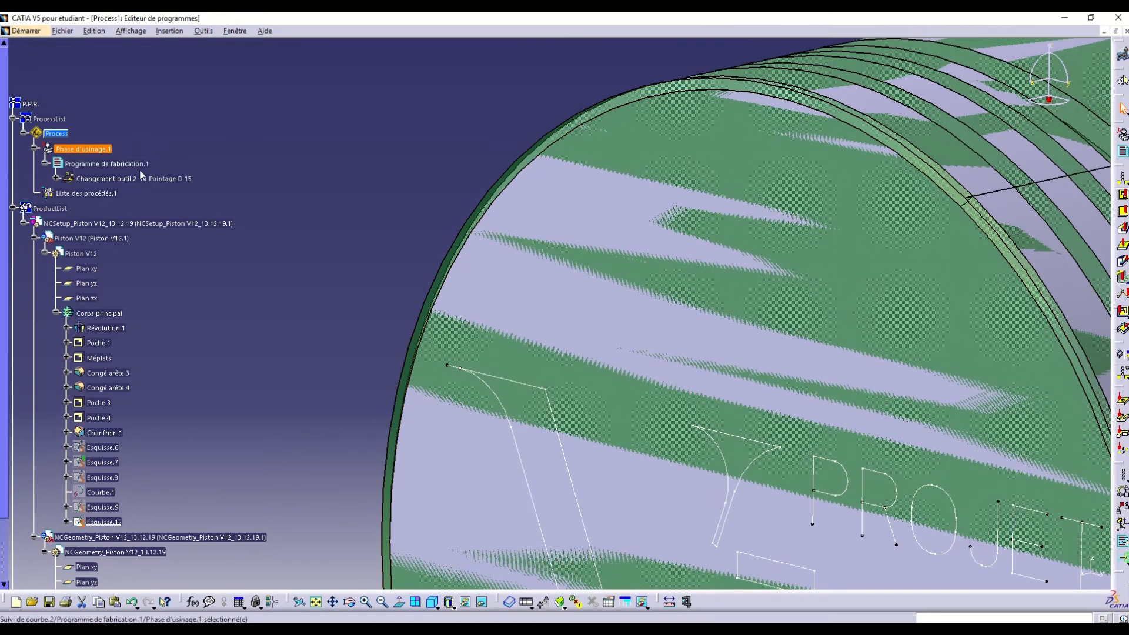
- Animate the tool path of Suivi de courbe.2 and play its material-removal video simulation
left_click(57, 178)
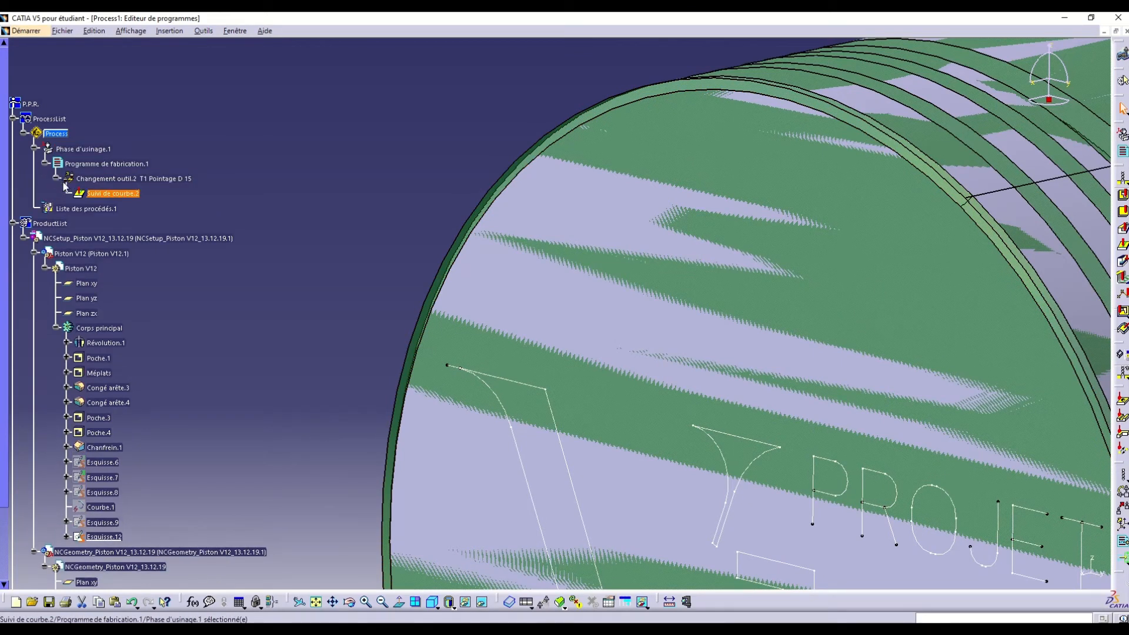
right_click(106, 196)
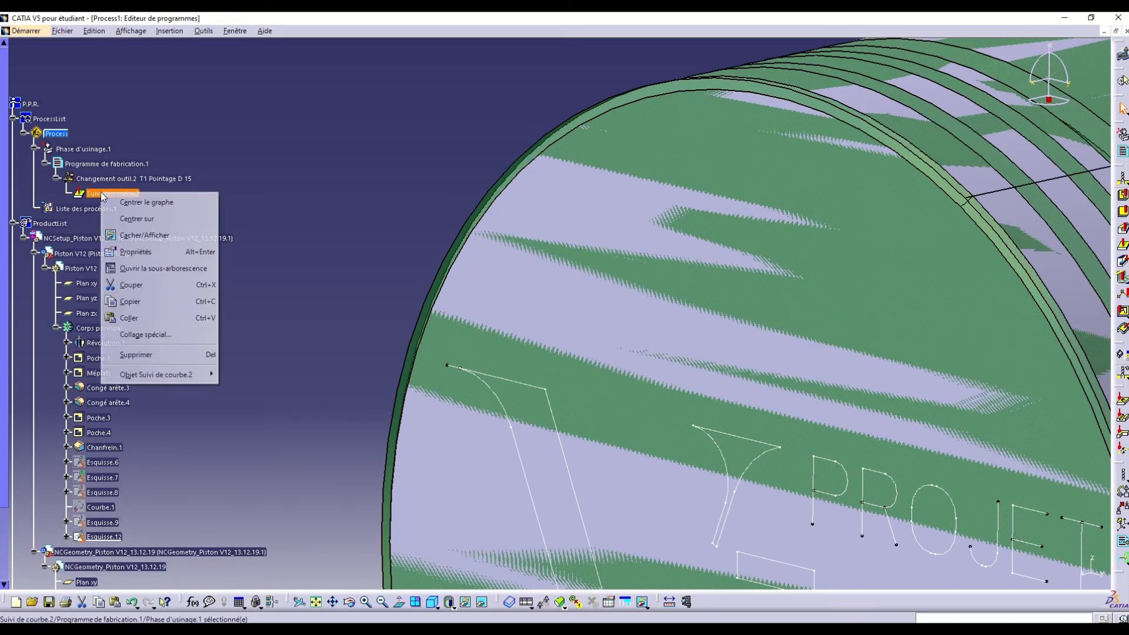
mouse_move(193, 379)
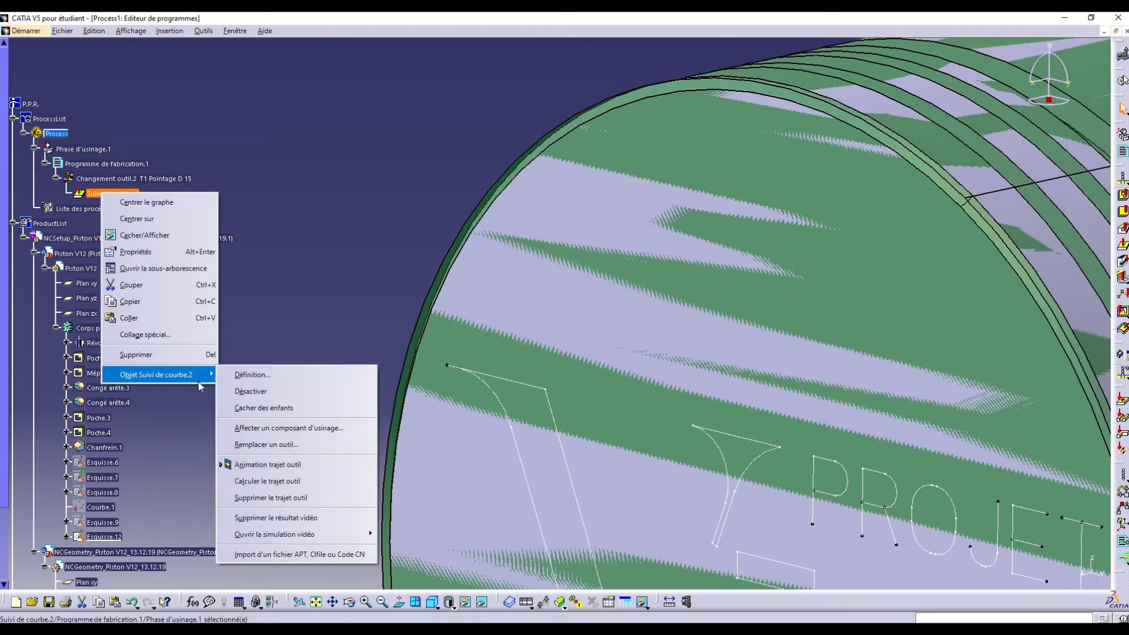
left_click(302, 464)
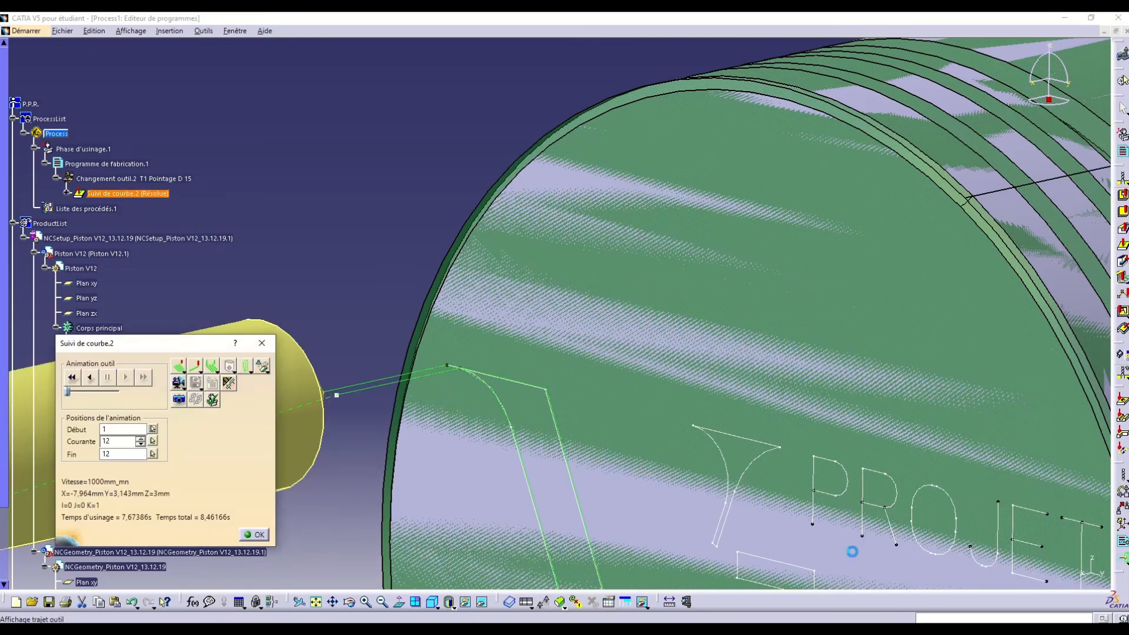
left_click(179, 383)
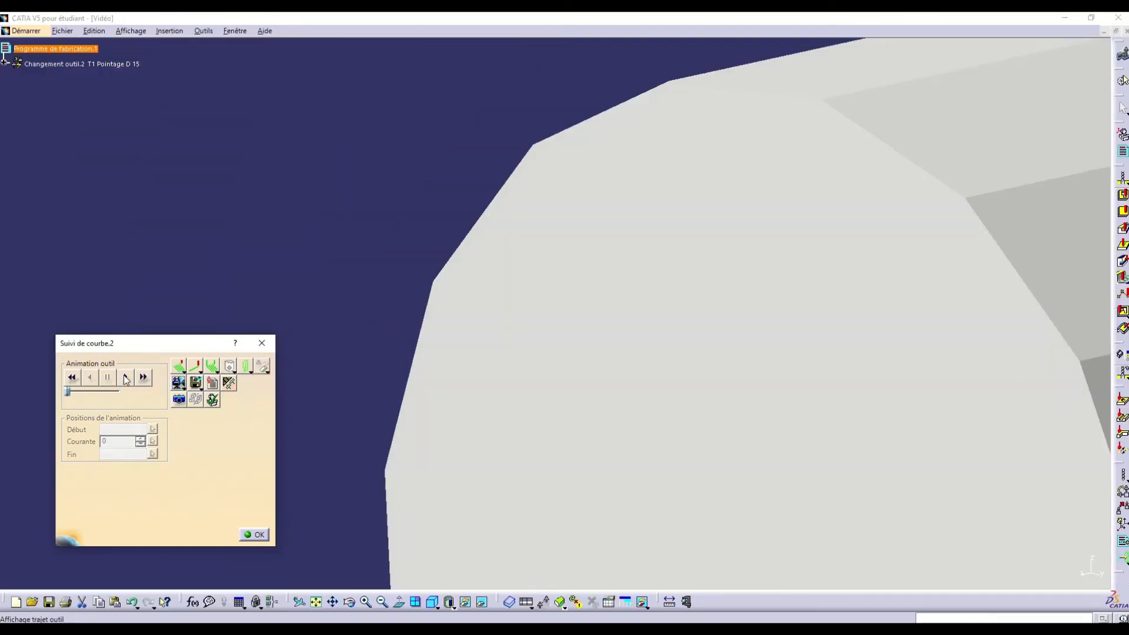
left_click(125, 378)
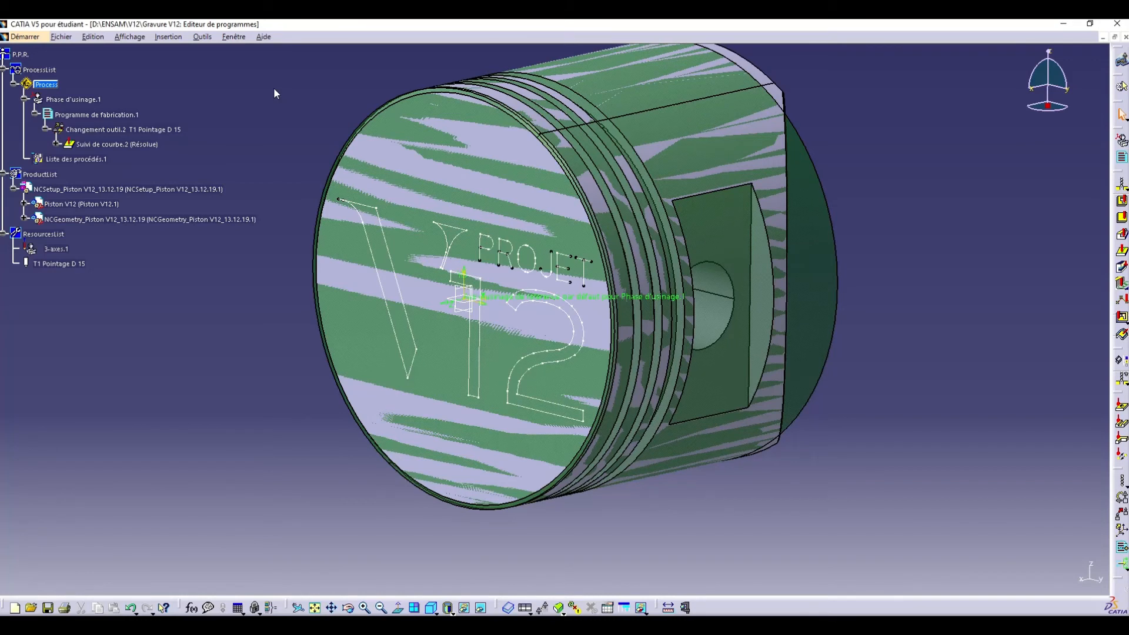
- Add another Suivi de courbe operation after Suivi de courbe.2 and check its feeds, tool and macros
left_click(118, 144)
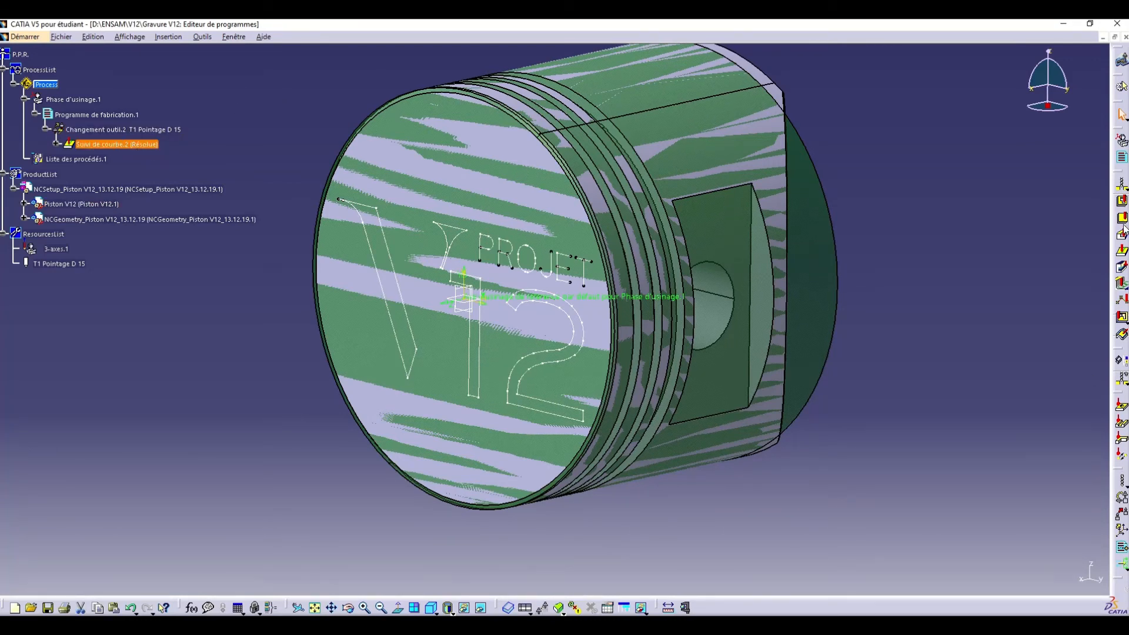
left_click(1125, 255)
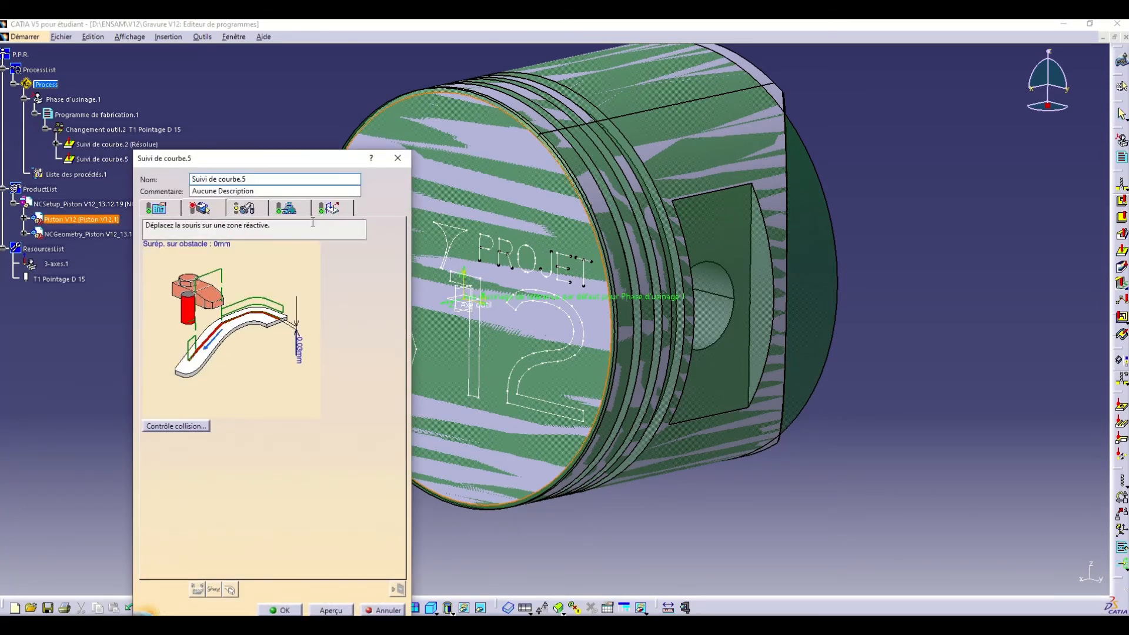
left_click(288, 211)
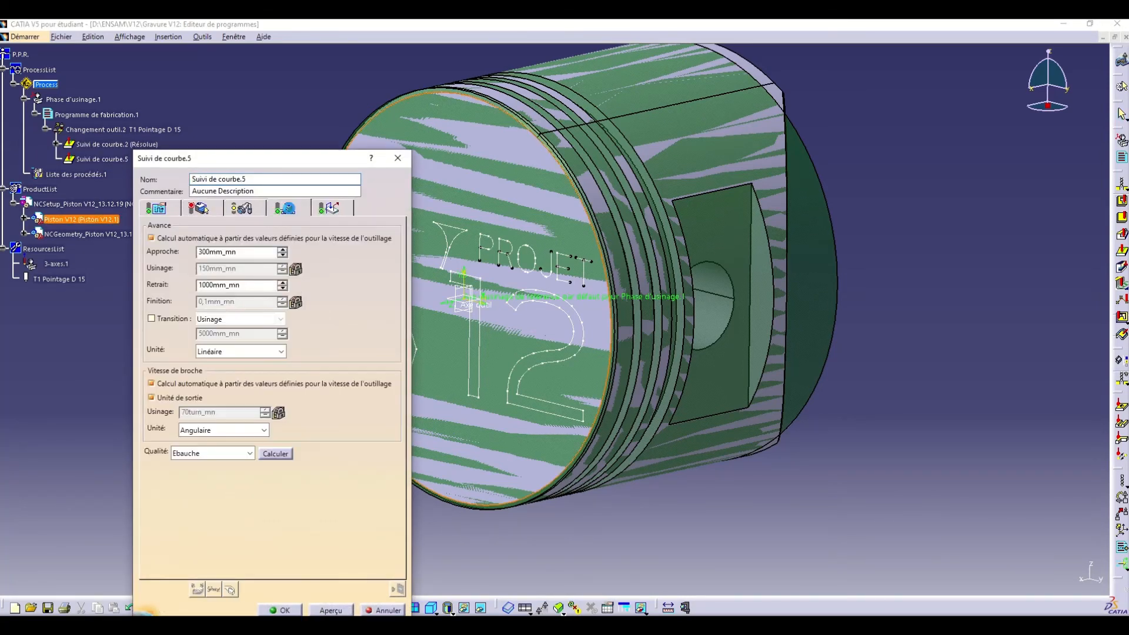
left_click(255, 209)
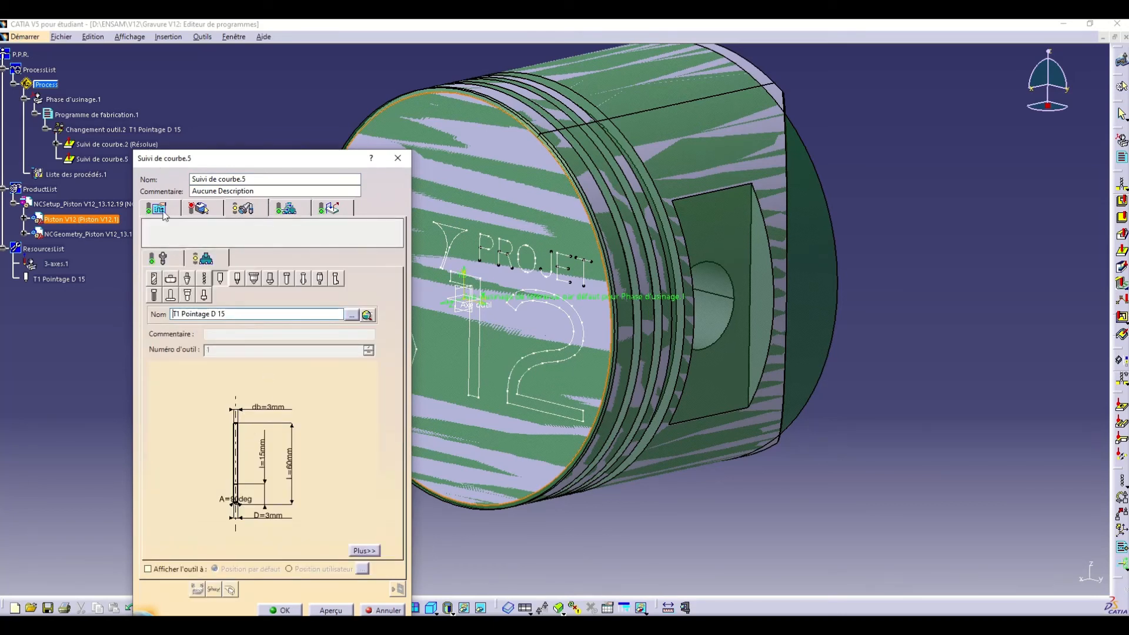
left_click(331, 209)
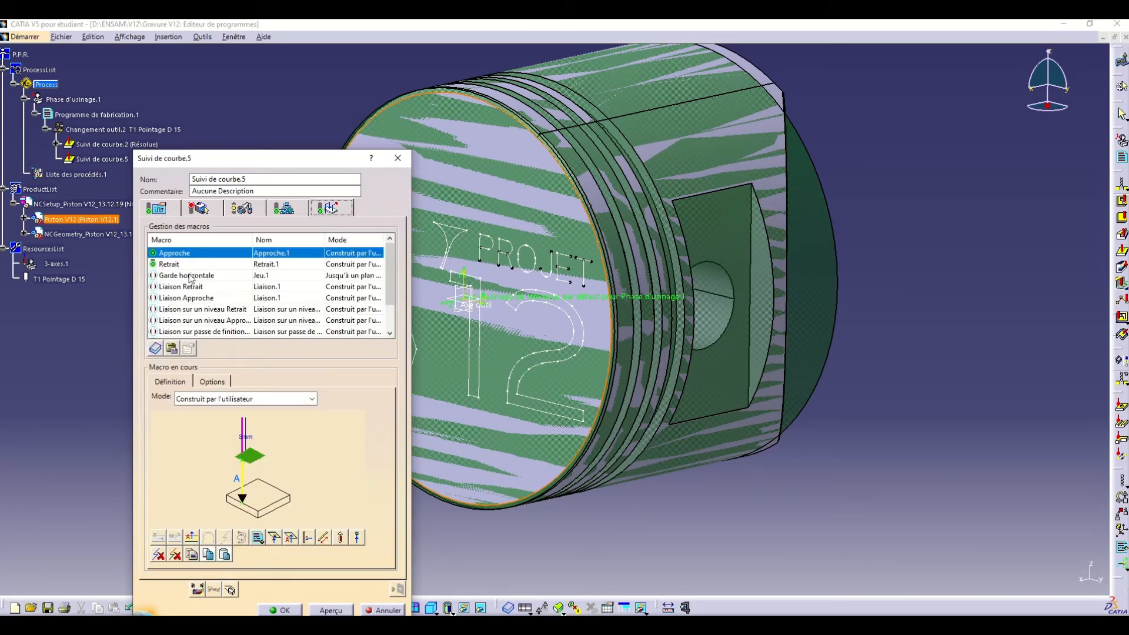
- Select the edges of the small Y-shaped contour completing the V as the guide of Suivi de courbe.5 and validate the operation
left_click(205, 209)
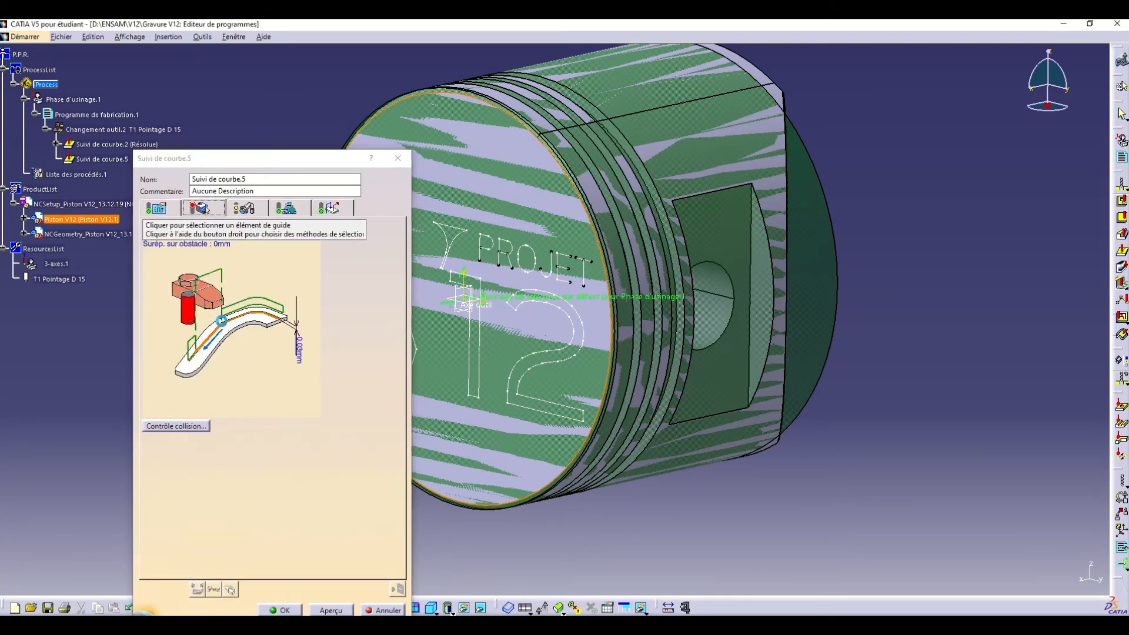
left_click(243, 316)
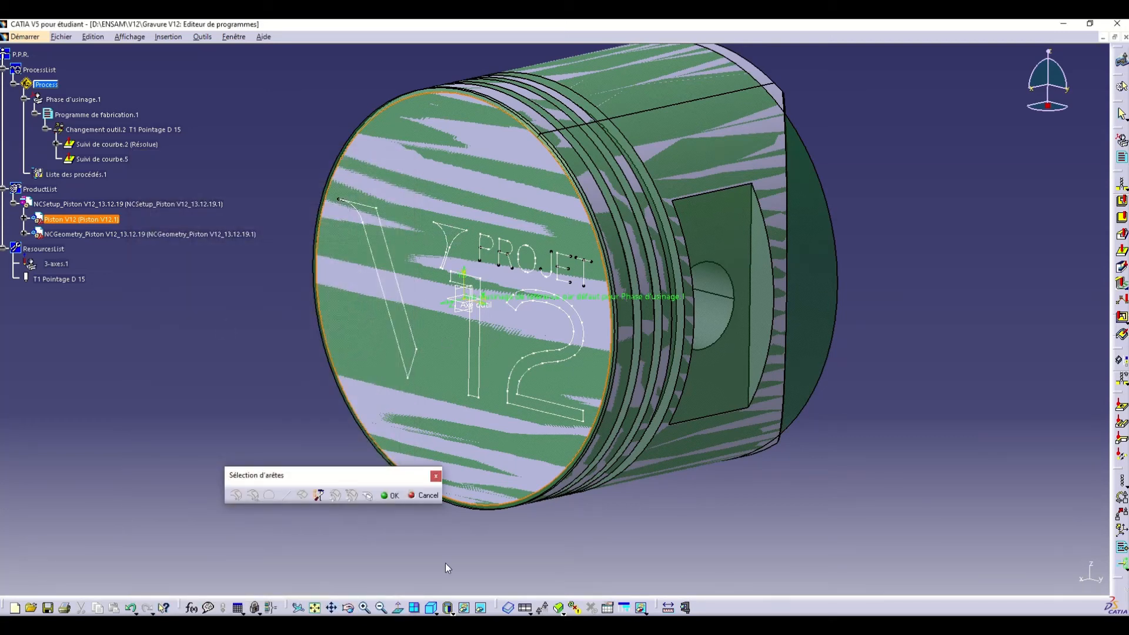
left_click(365, 607)
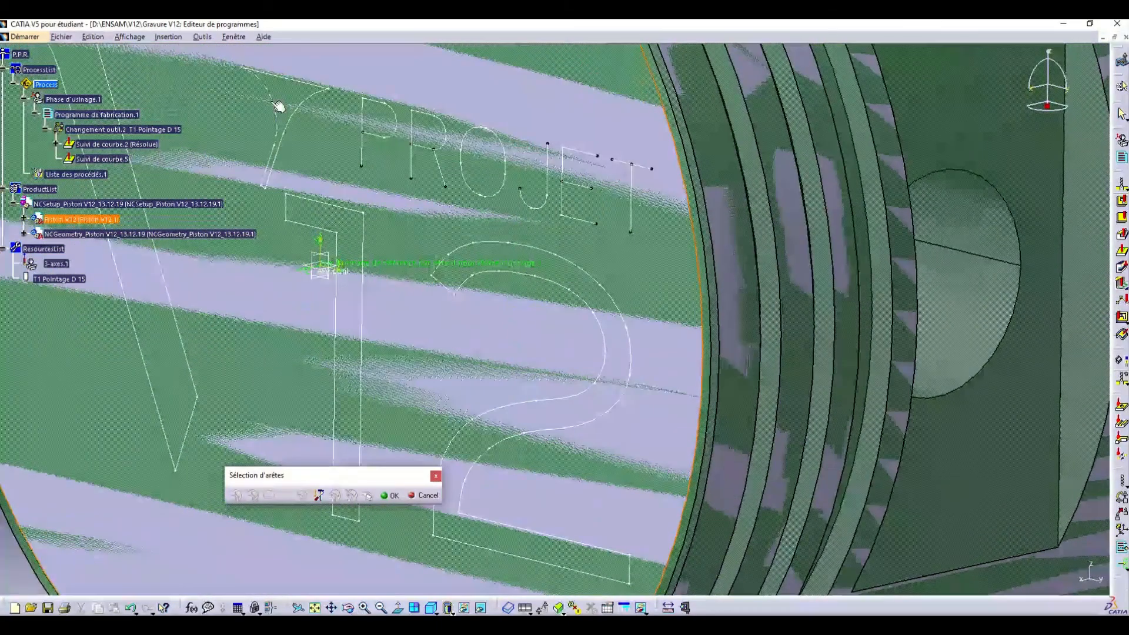
left_click(282, 78)
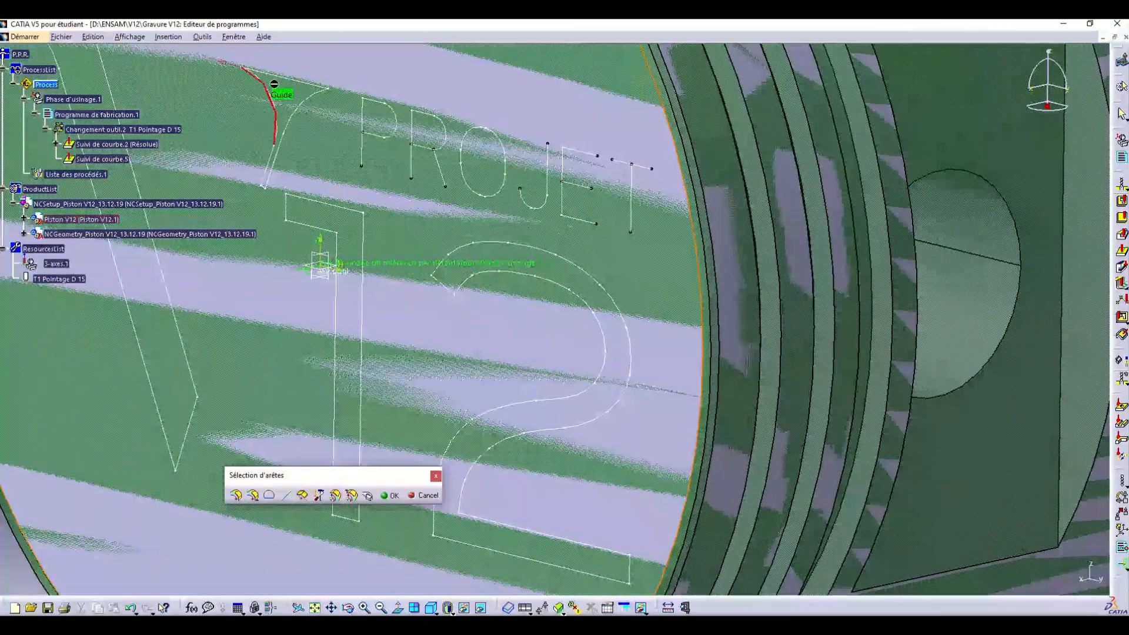
left_click(304, 107)
left_click(282, 155)
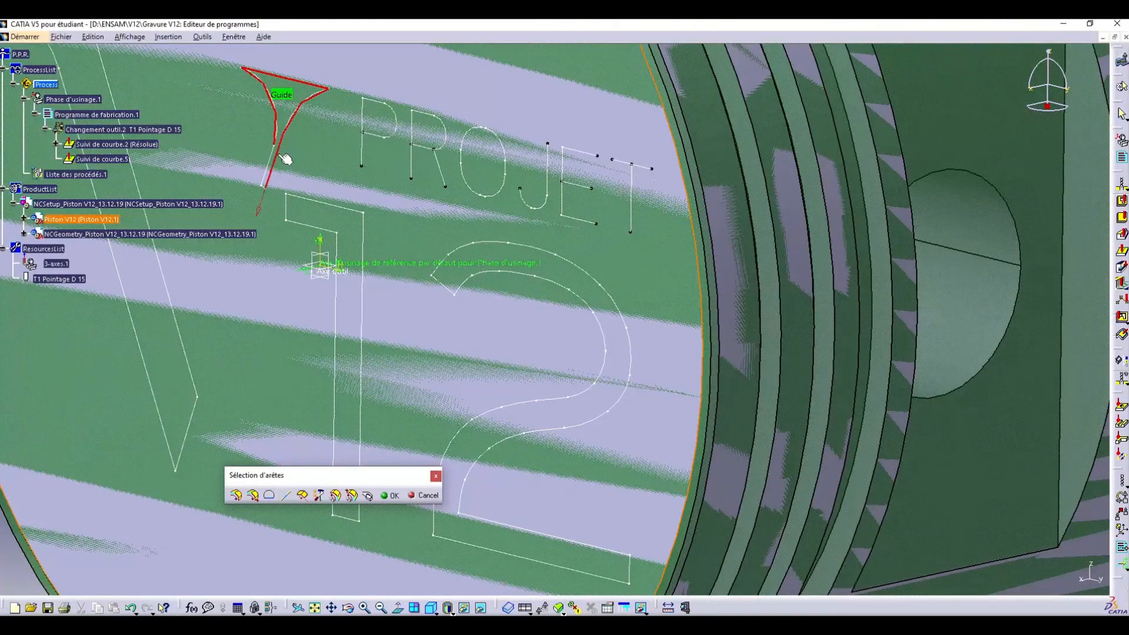
left_click(264, 187)
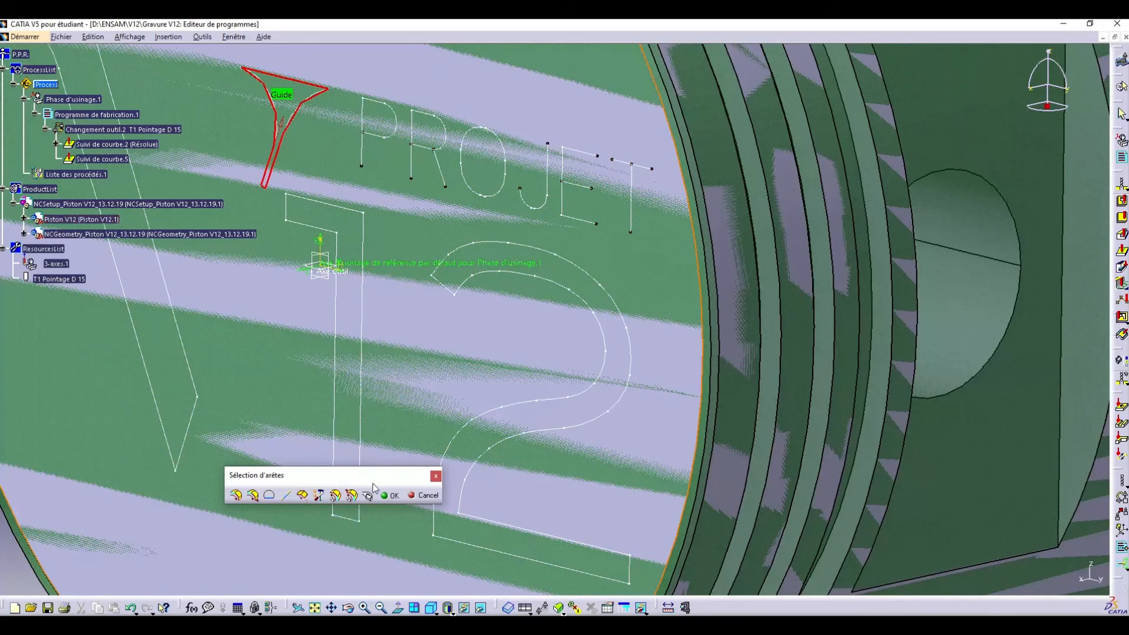
left_click(386, 495)
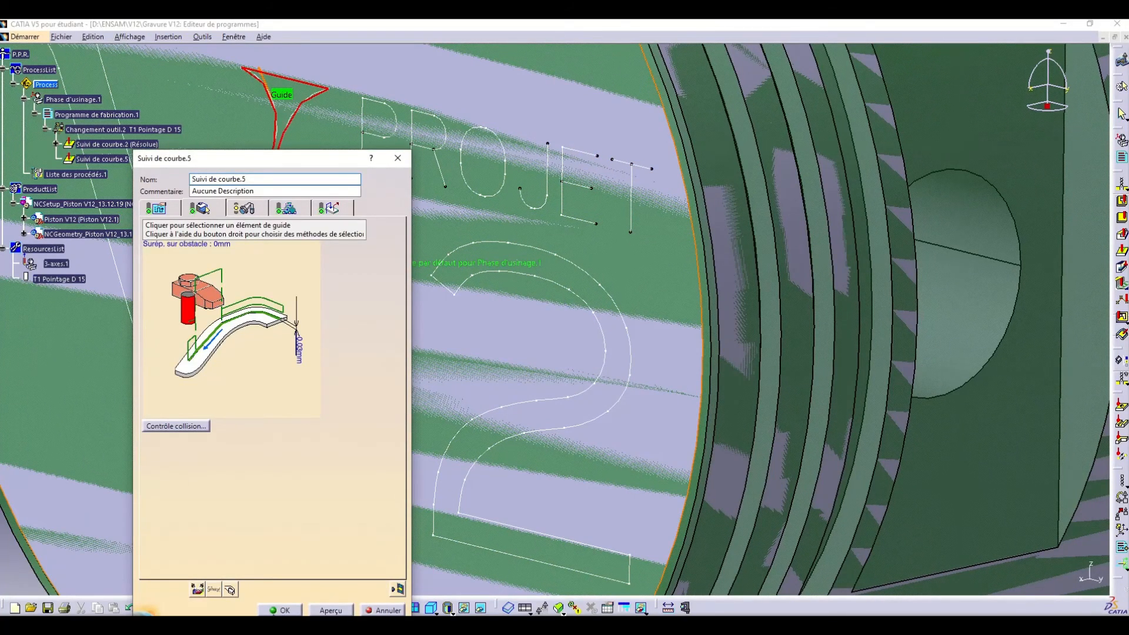
left_click(281, 610)
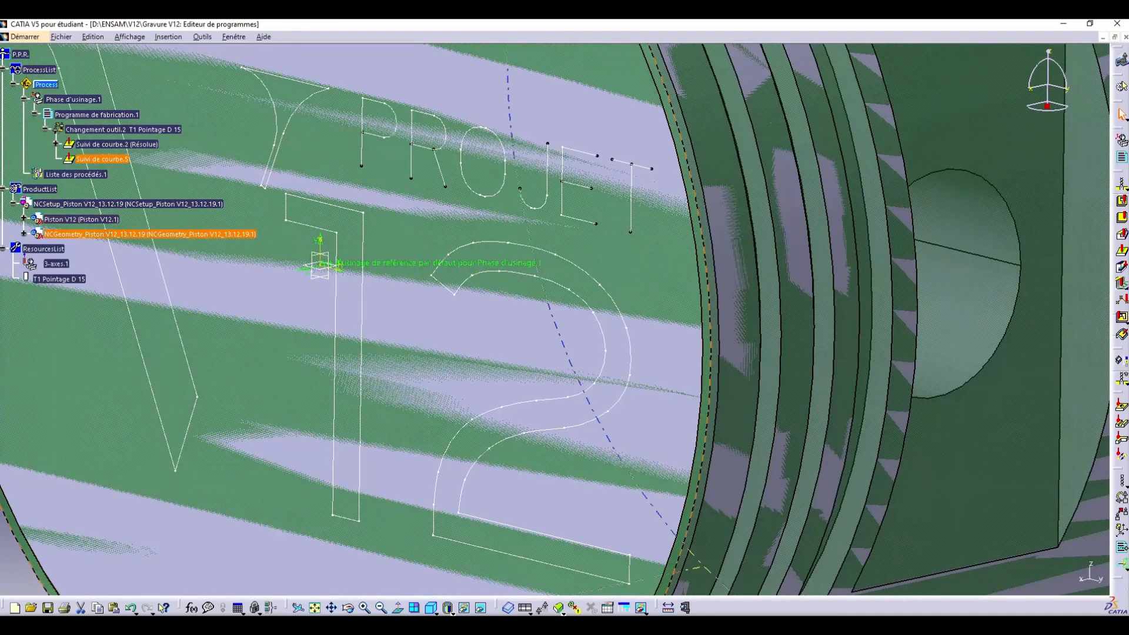
- Add a Suivi de courbe operation after Suivi de courbe.5 and select the edges of the letter R in PROJET as its guide
left_click(1123, 202)
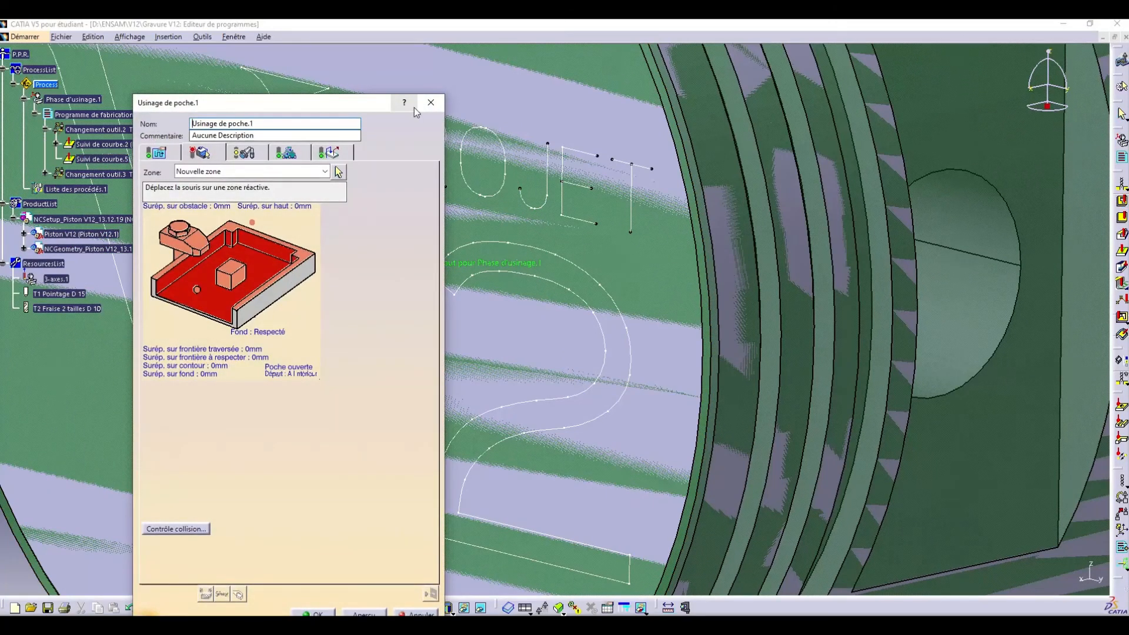
left_click(431, 102)
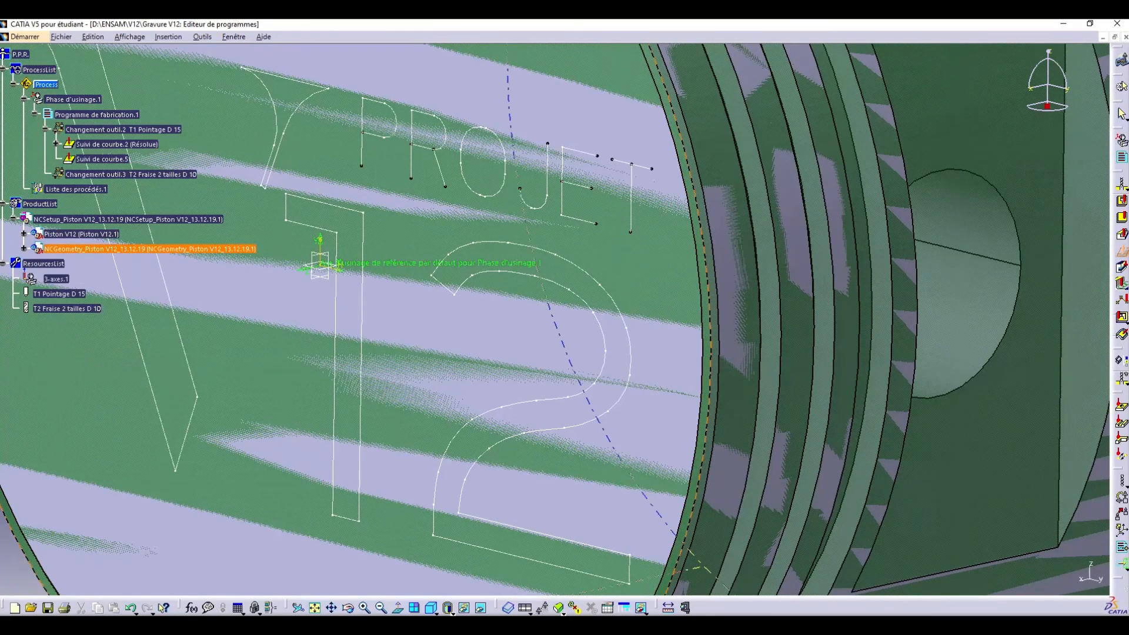
double_click(102, 160)
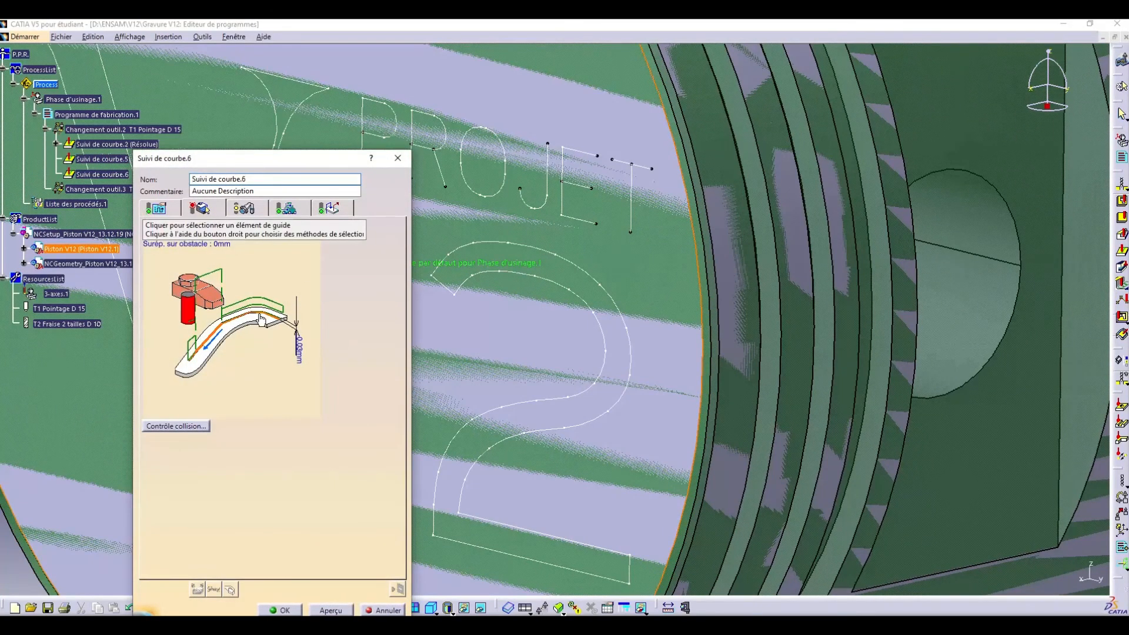
left_click(261, 319)
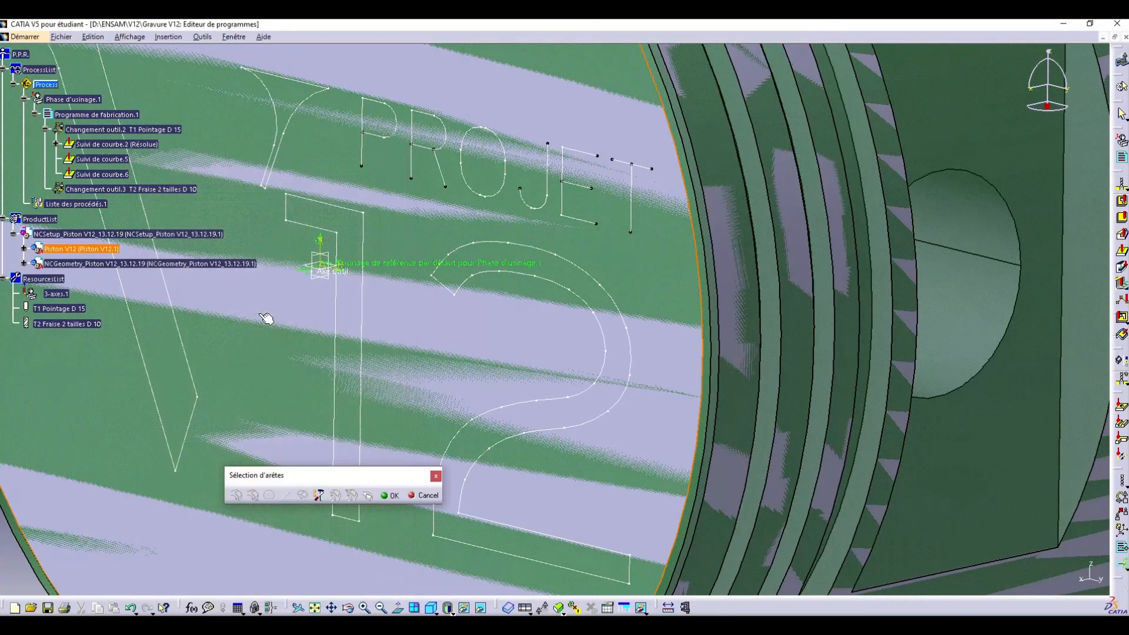
left_click(412, 144)
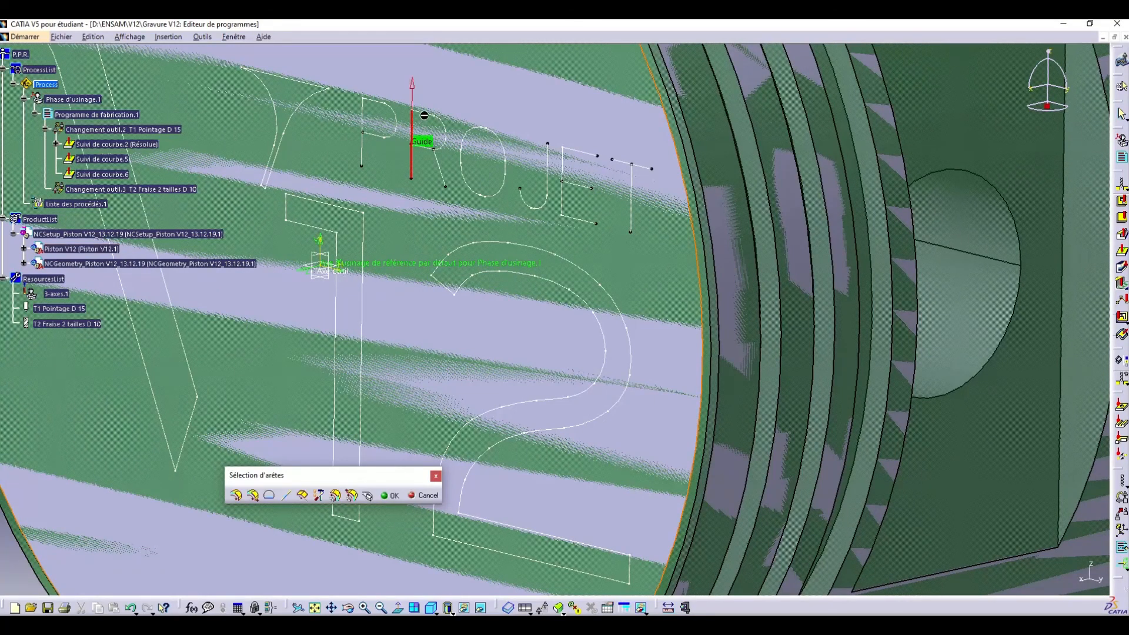
left_click(436, 117)
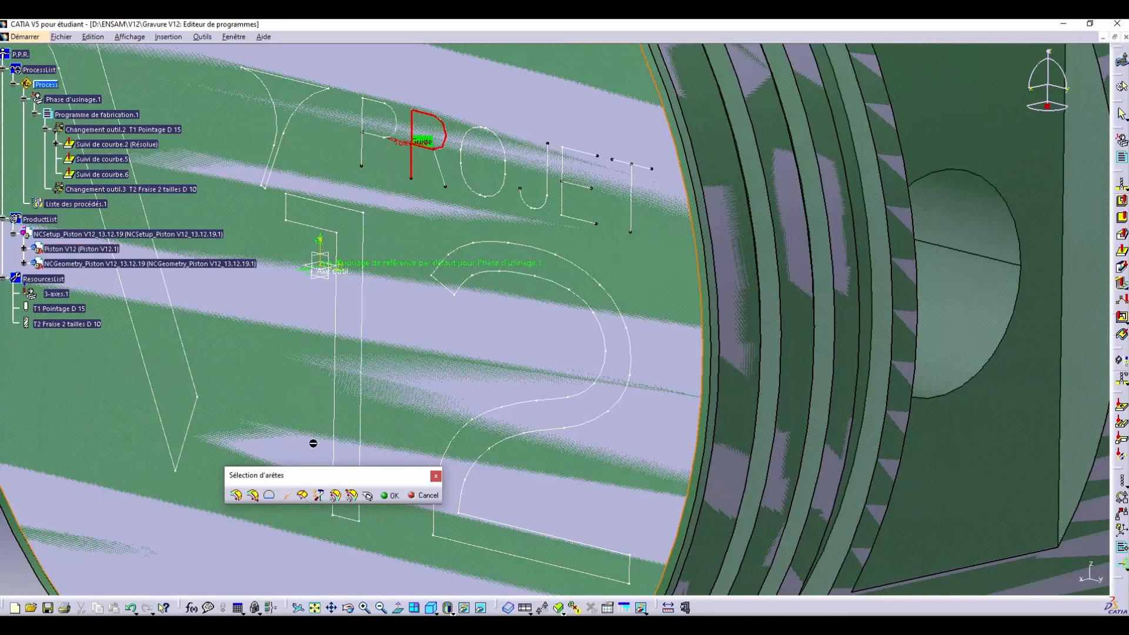
left_click(438, 153)
left_click(446, 178)
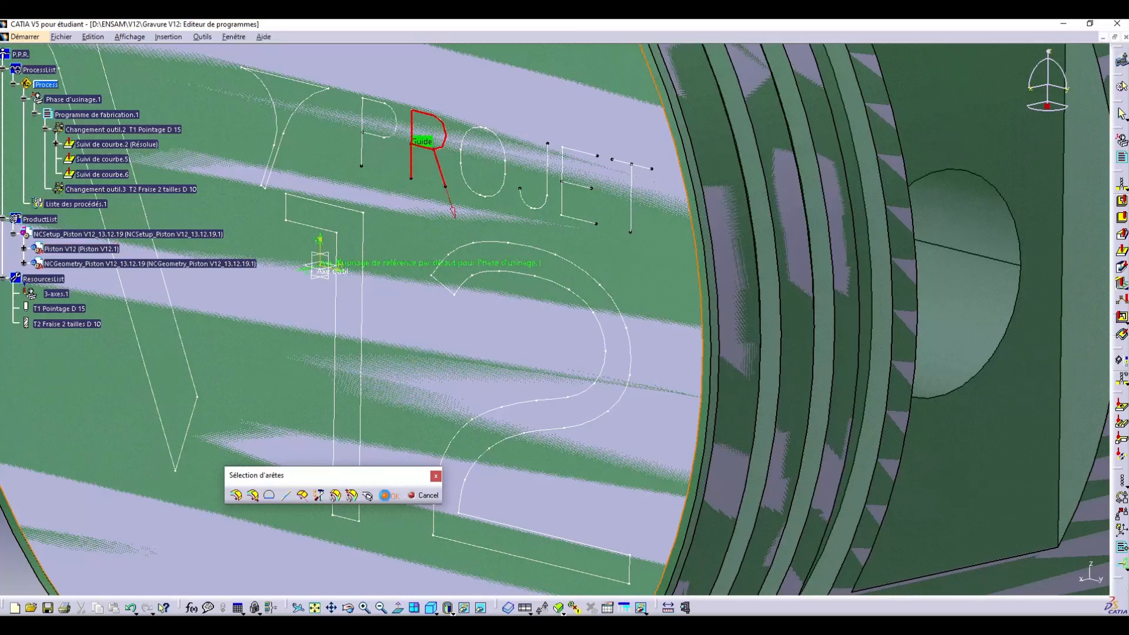
left_click(388, 496)
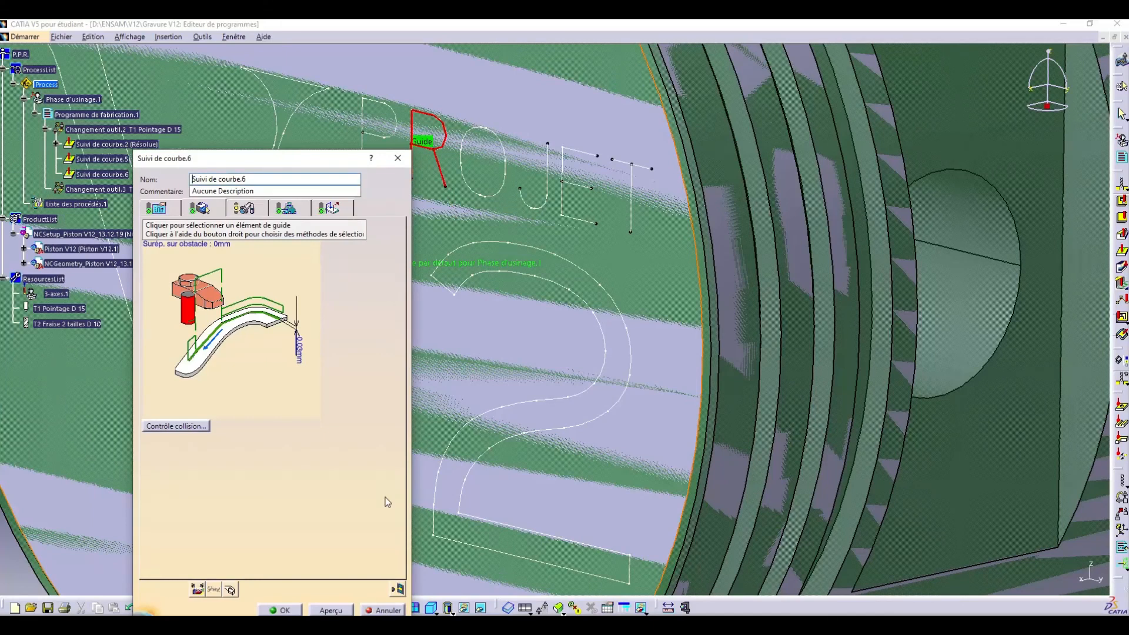
- Compute and replay the tool path along the letter R, and validate the curve-following operation
left_click(391, 589)
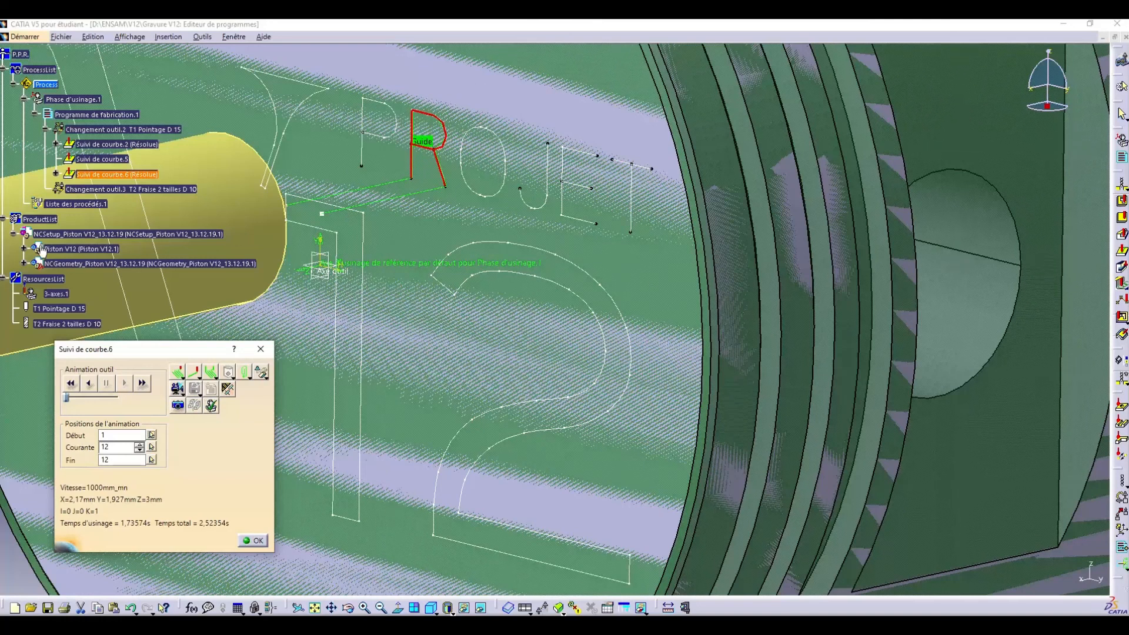
left_click(252, 541)
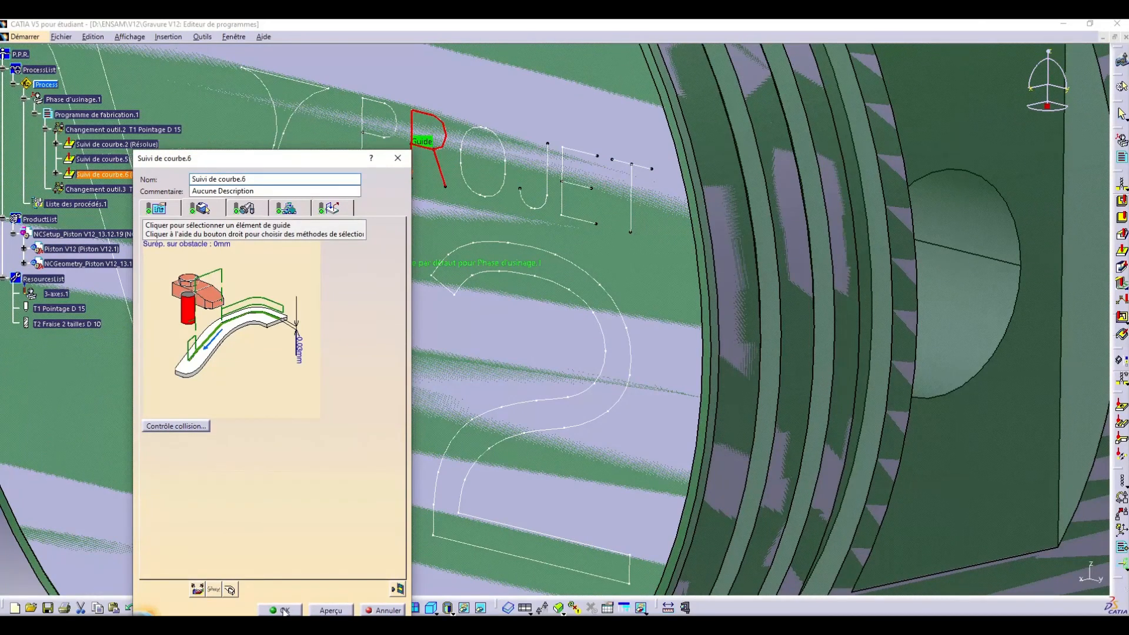
left_click(284, 610)
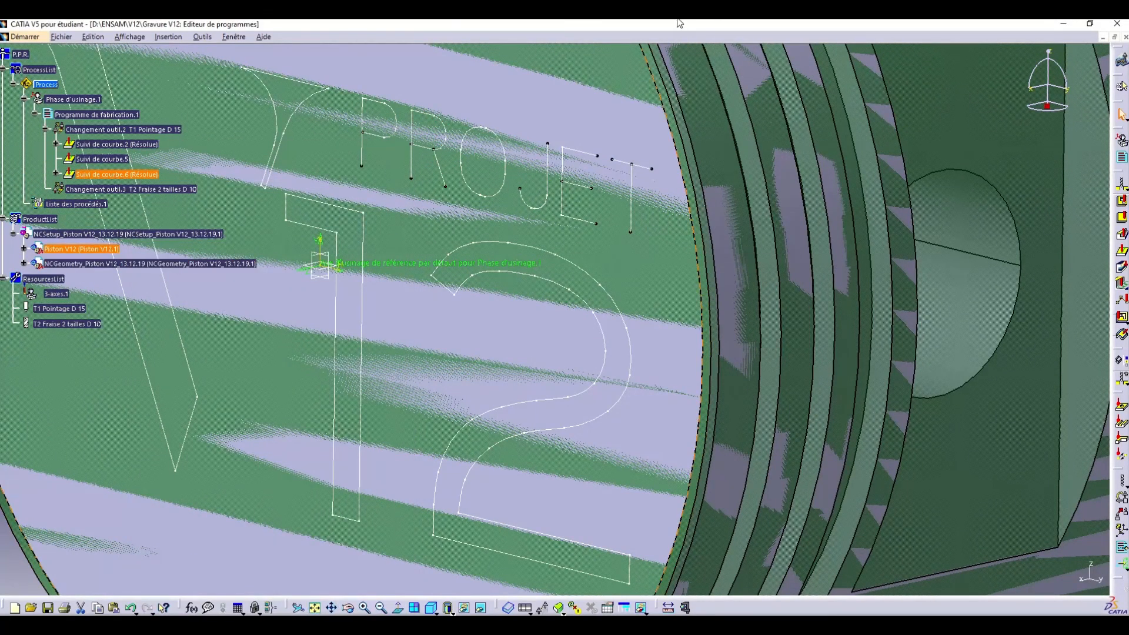
- Replay the tool path of Suivi de courbe.13 and play the material-removal video simulation of the engraving program
mouse_move(606, 32)
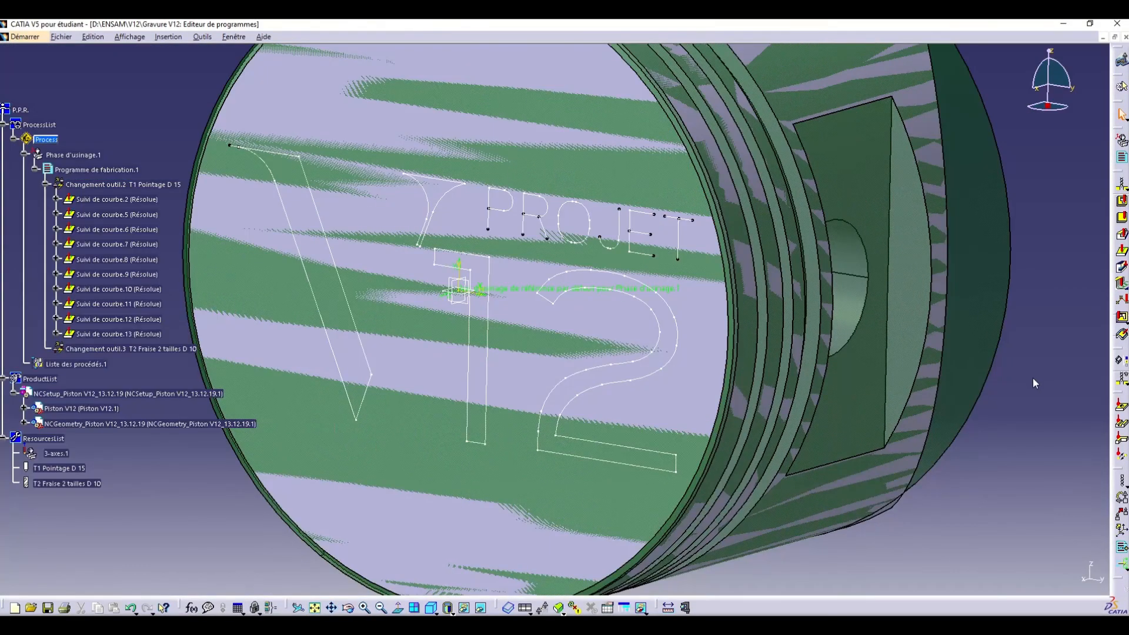
right_click(111, 335)
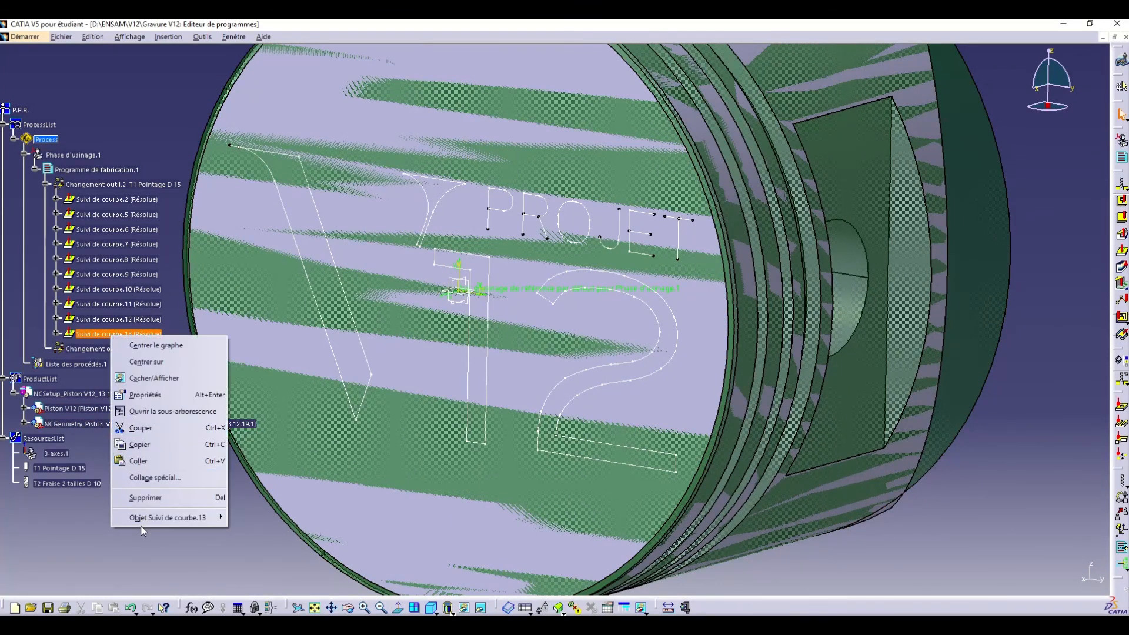
mouse_move(168, 518)
left_click(287, 378)
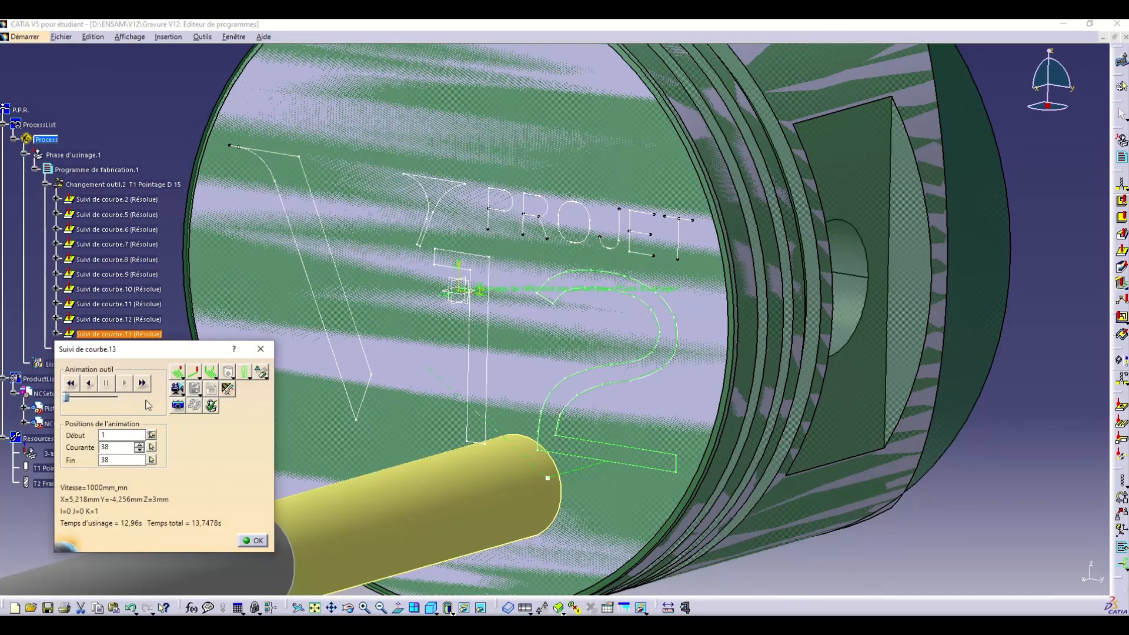
left_click(177, 388)
left_click(124, 382)
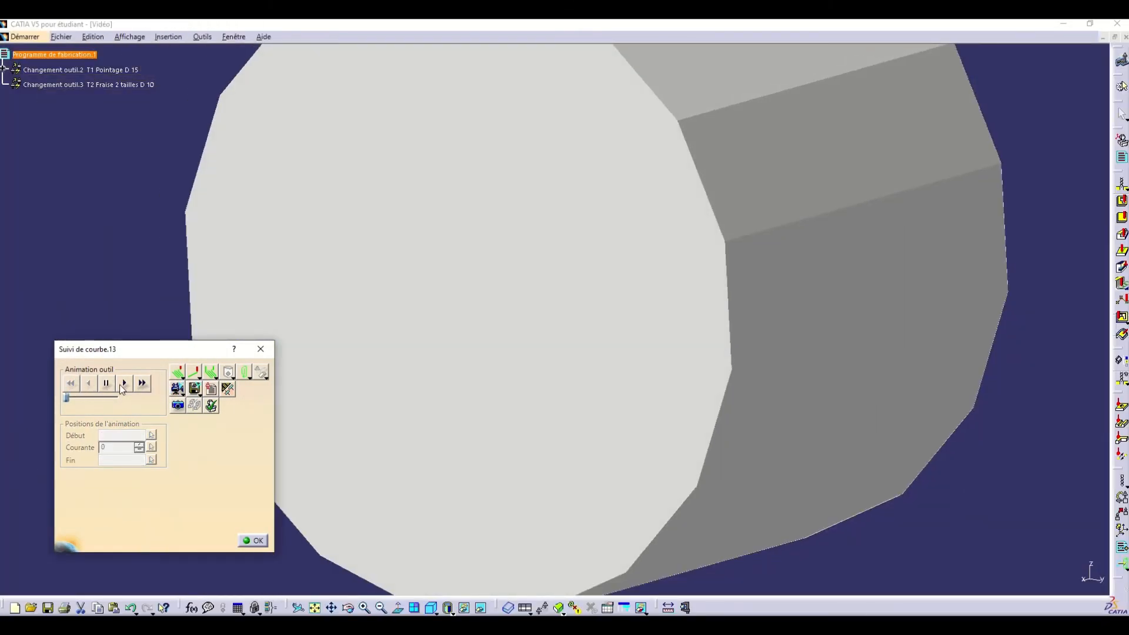